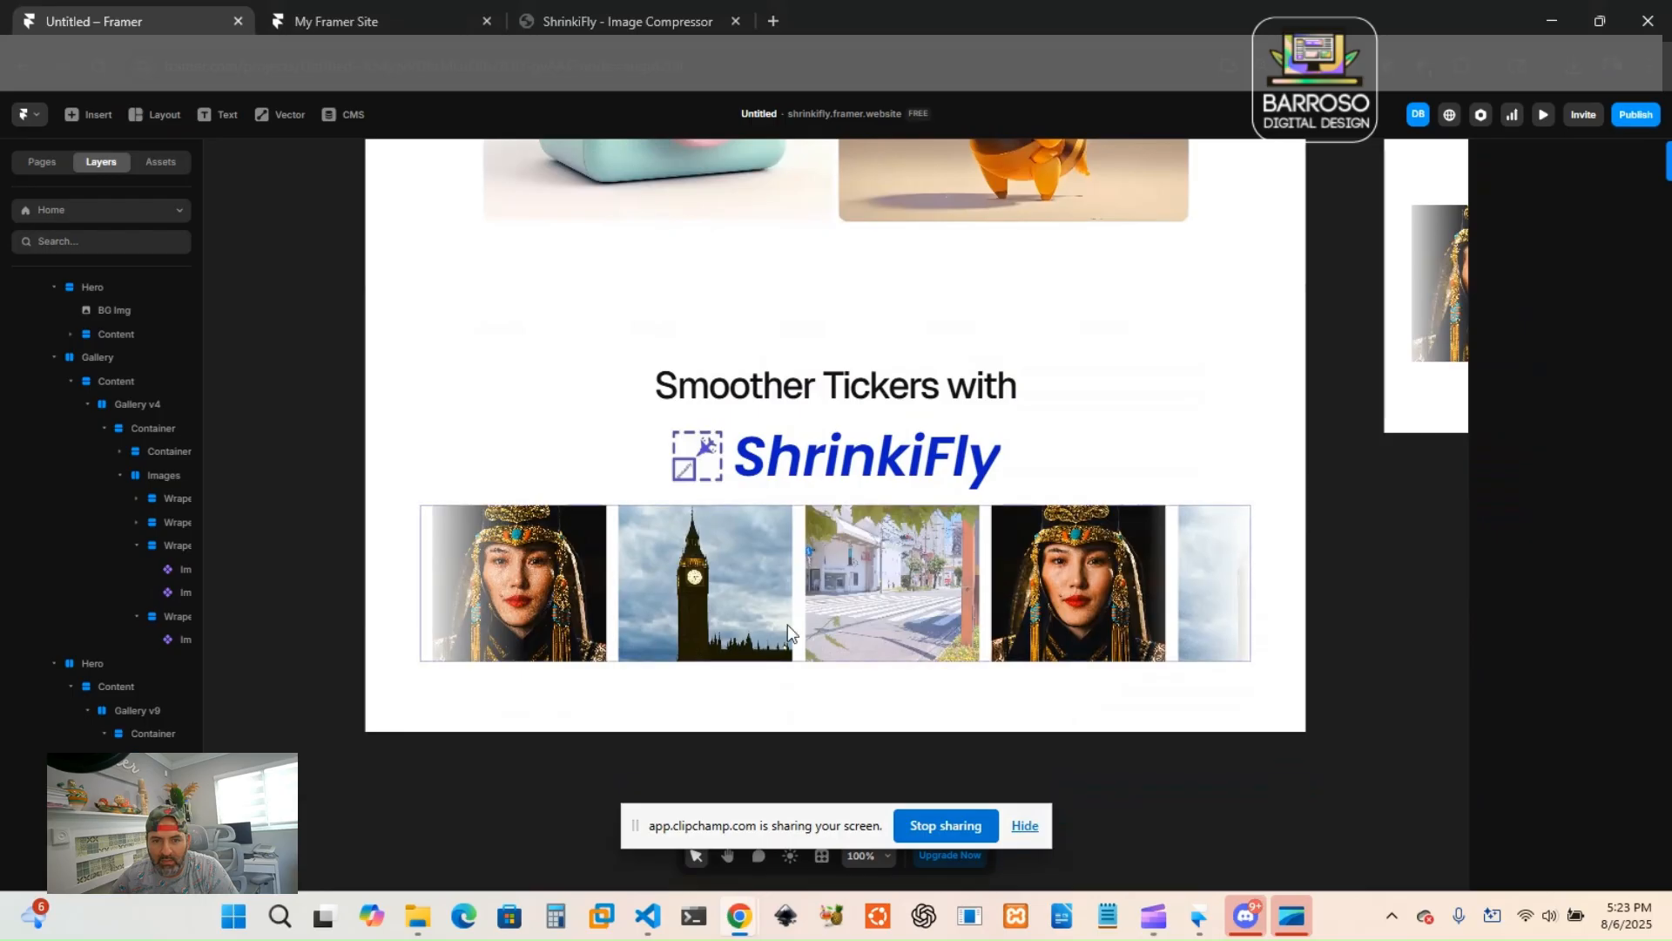
Review the home page design from the ticker section through the gallery and bento grid back to the hero.
scroll(858, 571, "up", 15)
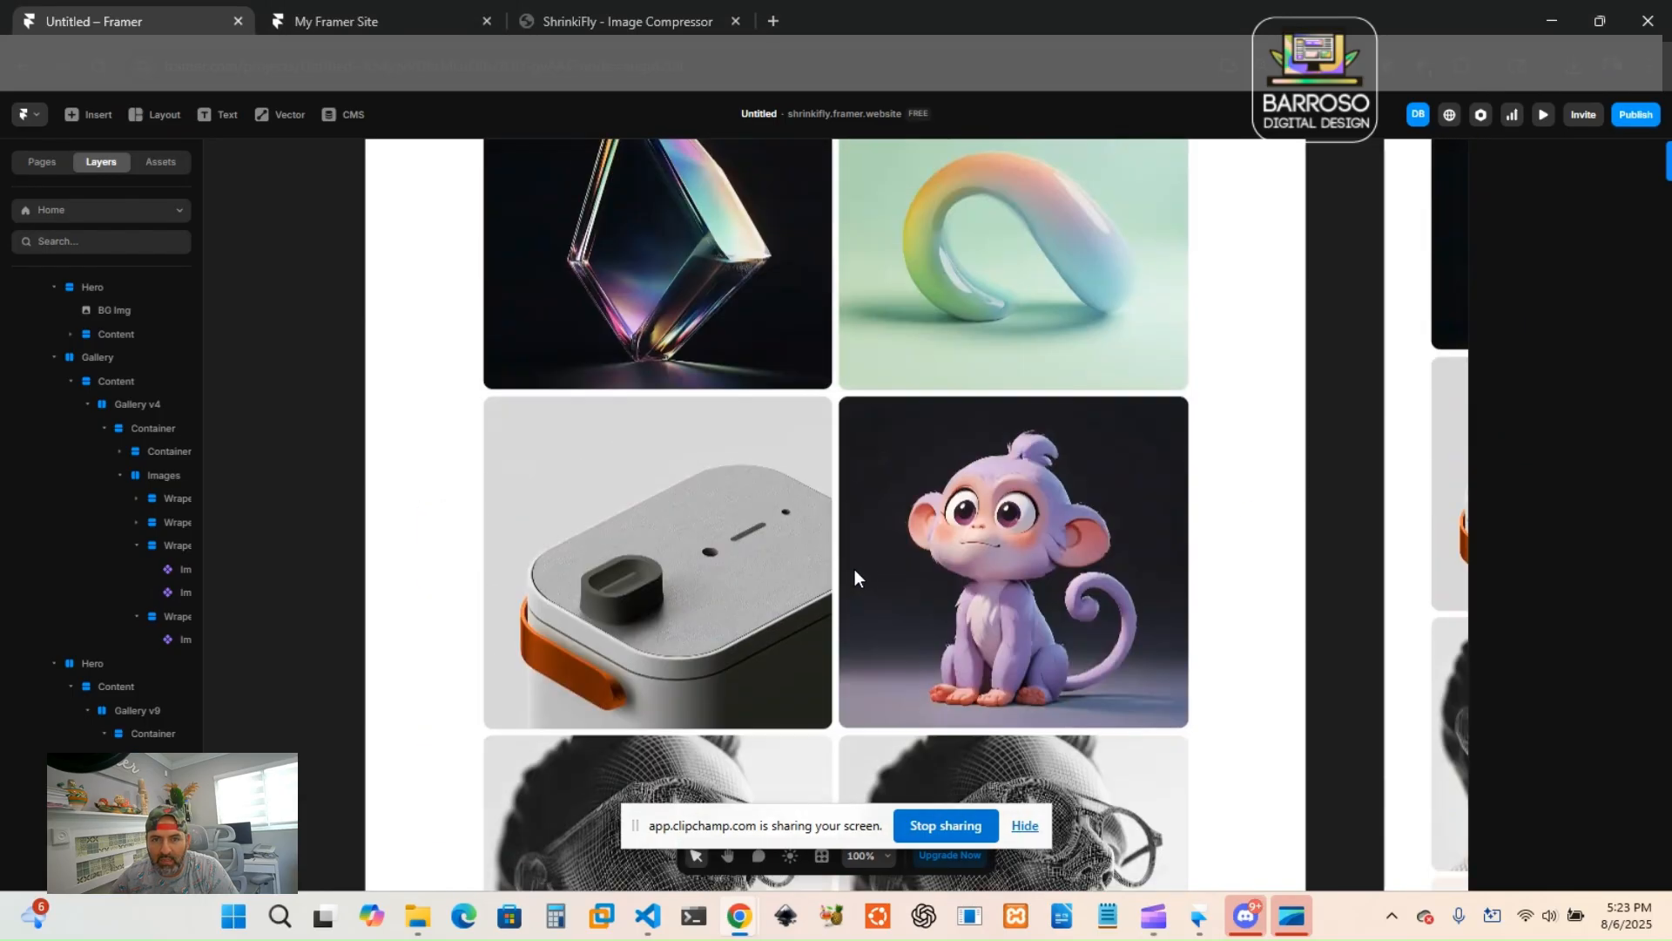
scroll(853, 549, "up", 15)
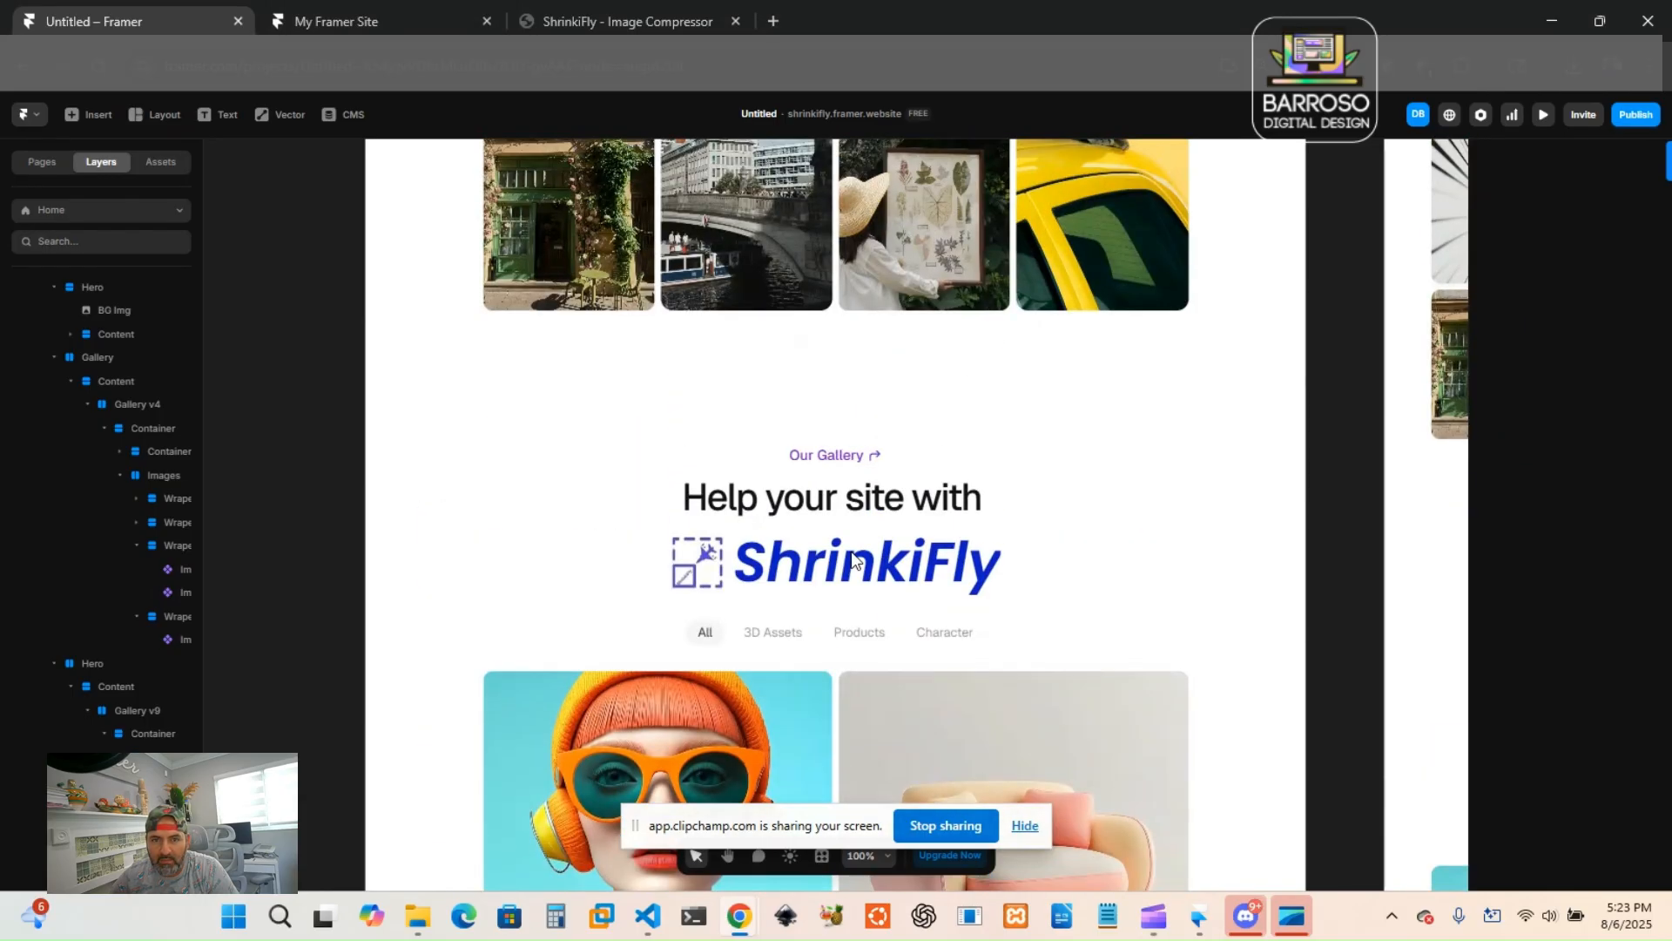
scroll(871, 522, "up", 12)
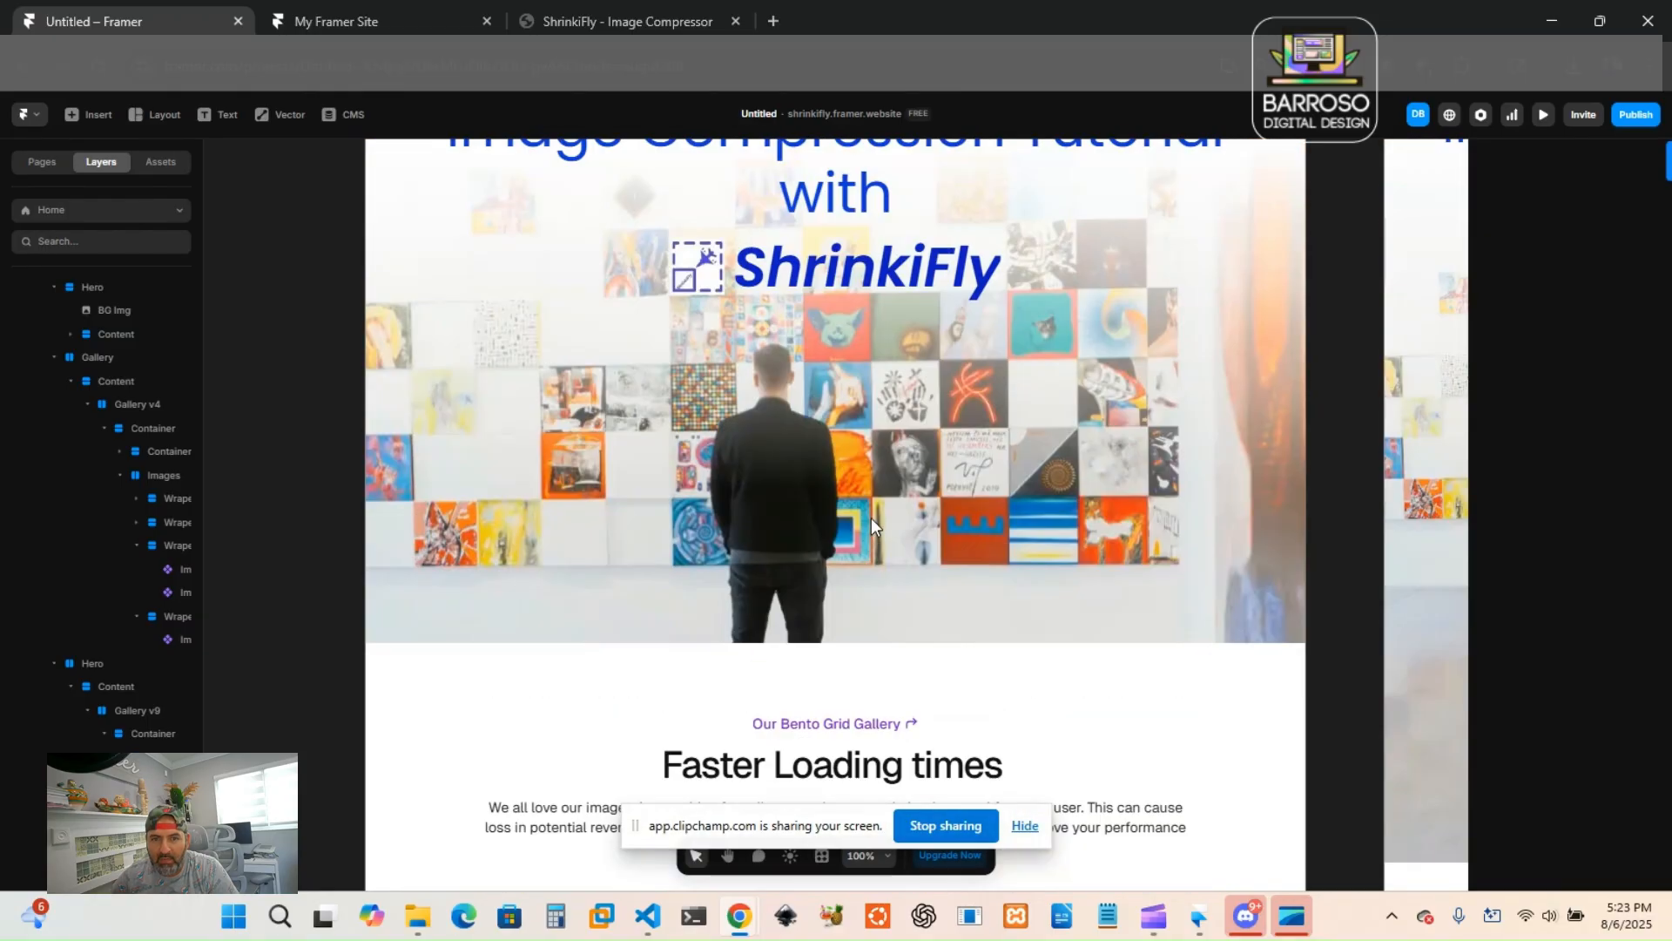
scroll(970, 596, "down", 2)
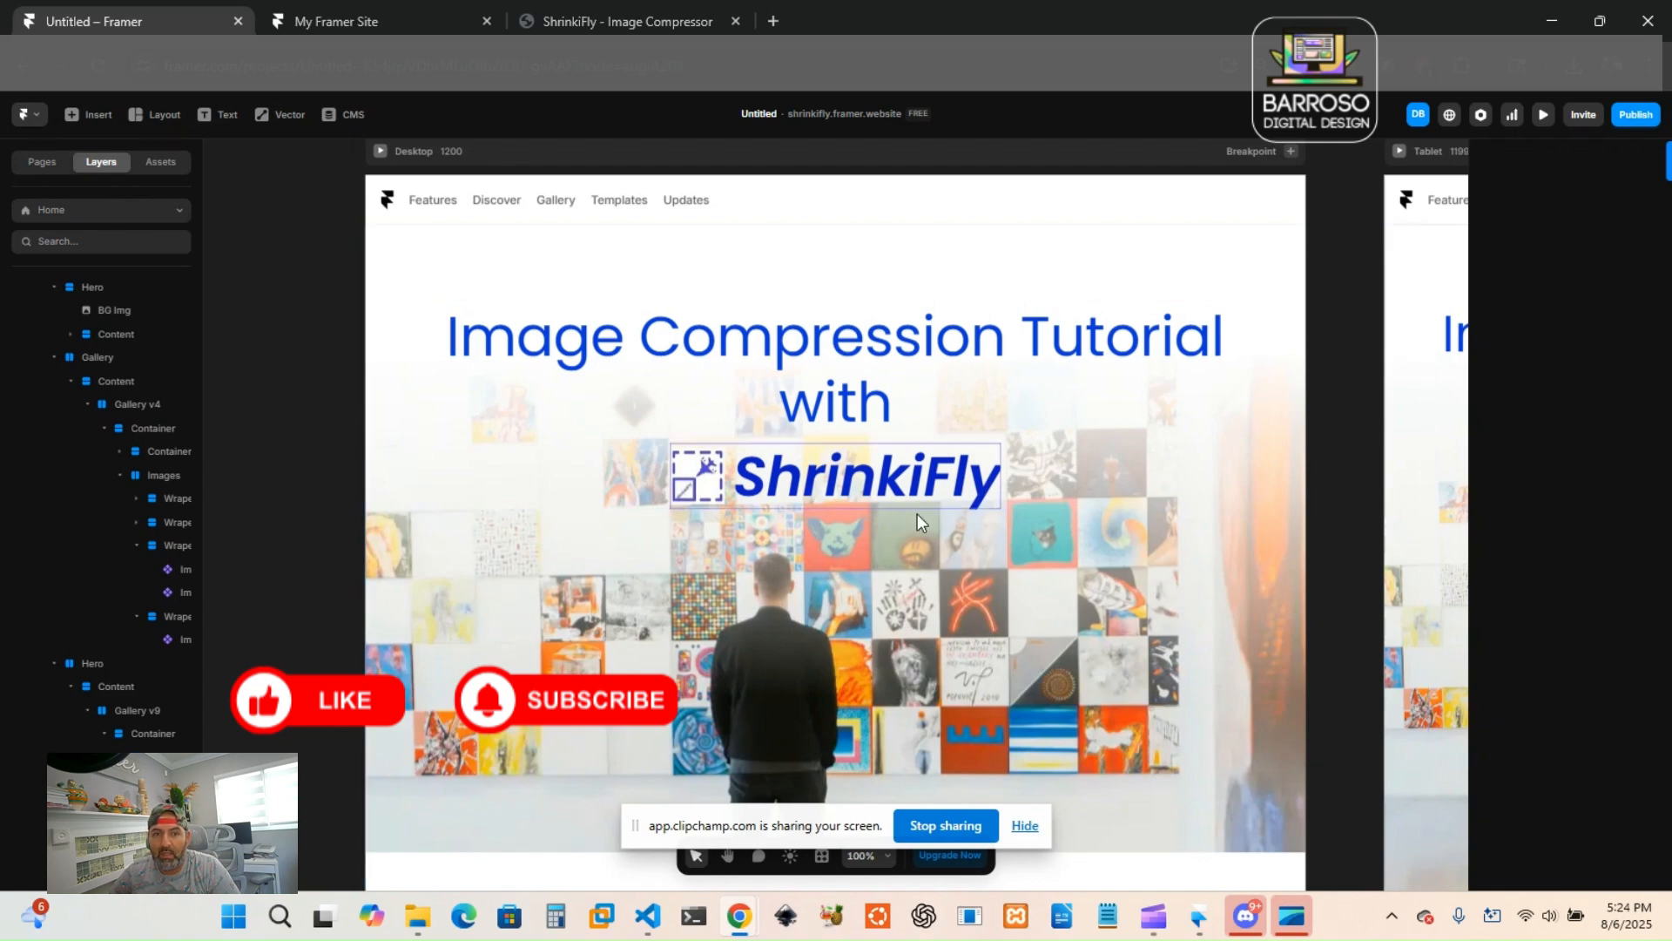
Switch to the published site and look through its hero, bento grid, gallery and ticker sections.
left_click(373, 19)
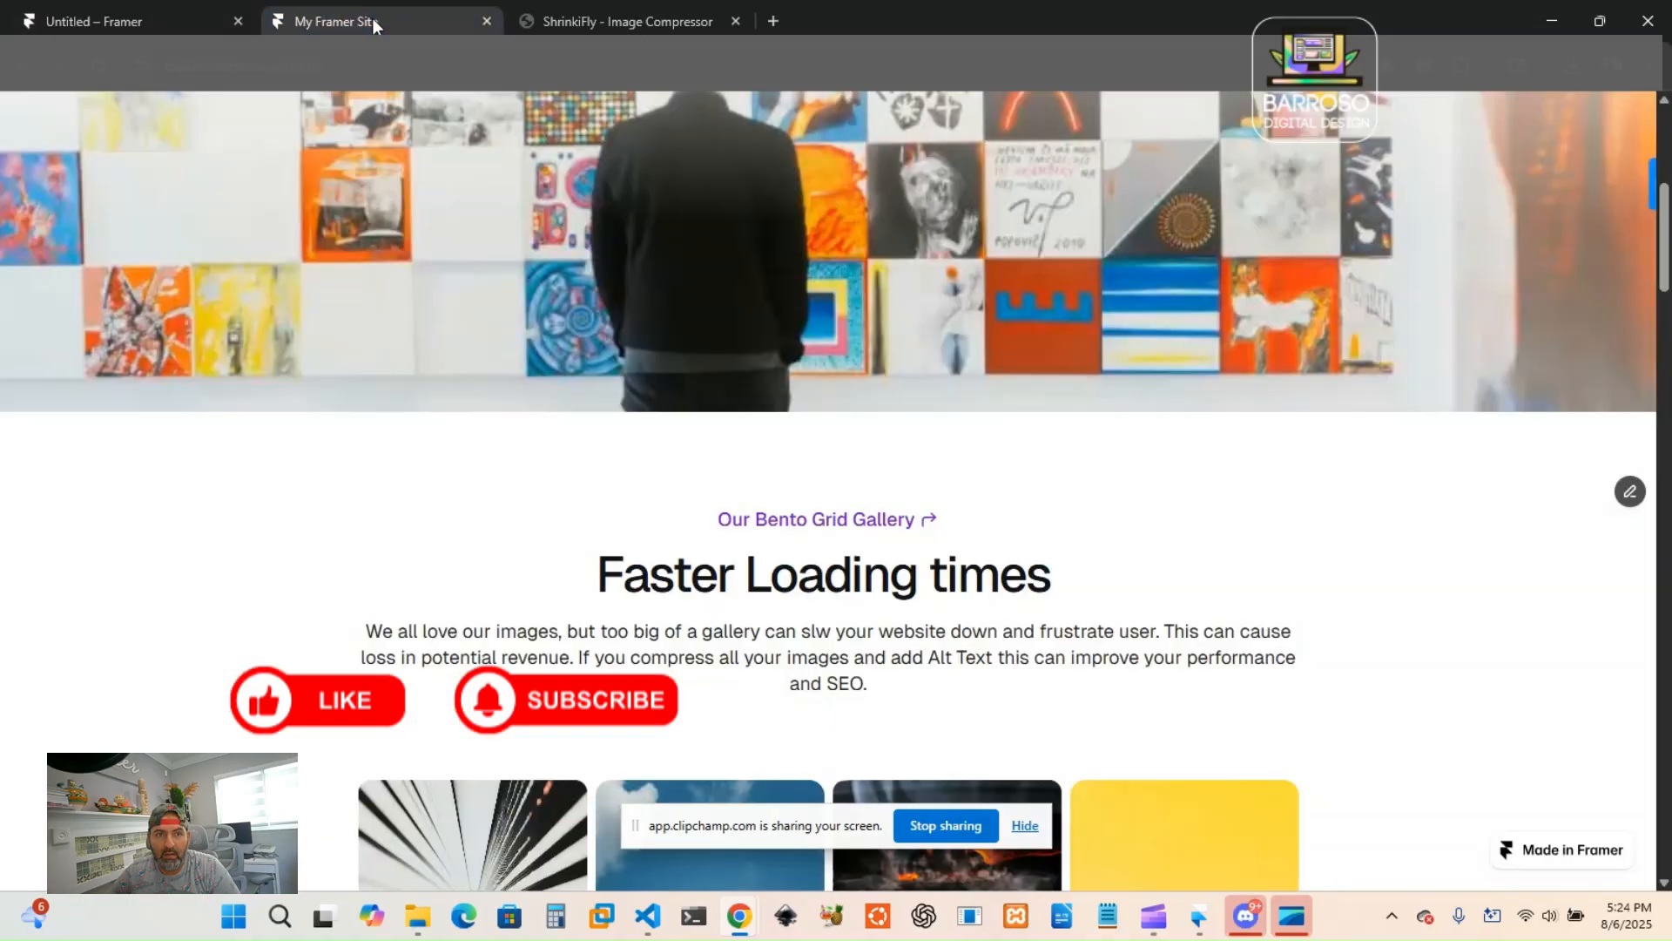
scroll(730, 452, "up", 6)
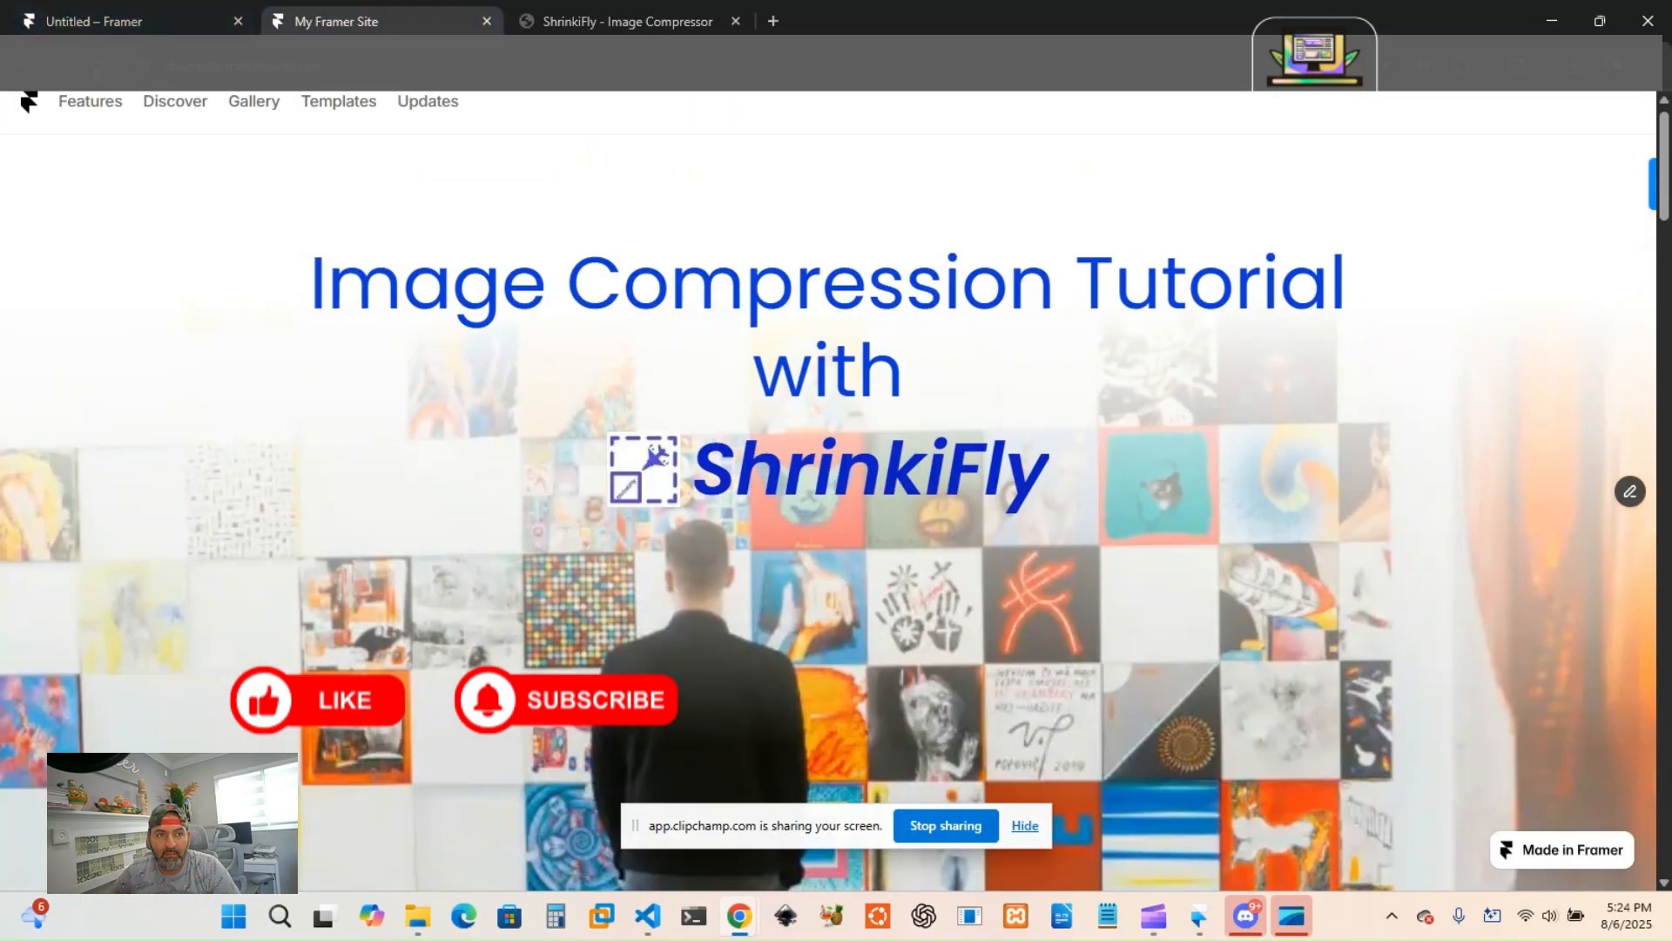
left_click(99, 66)
scroll(1185, 516, "down", 3)
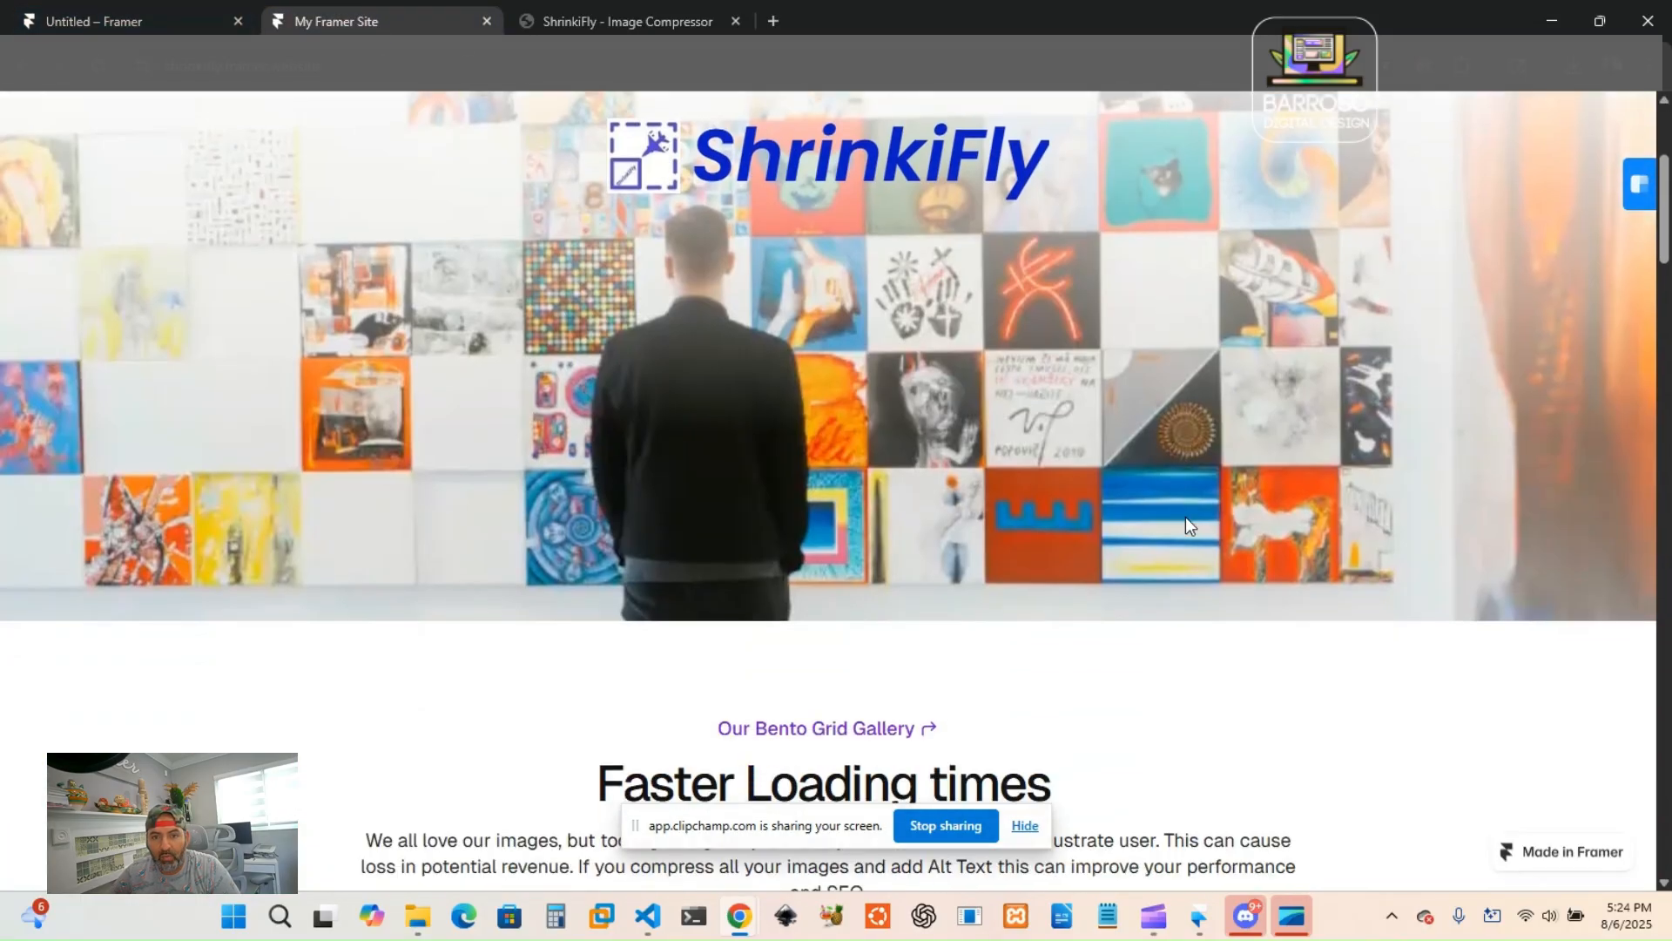
scroll(959, 448, "down", 20)
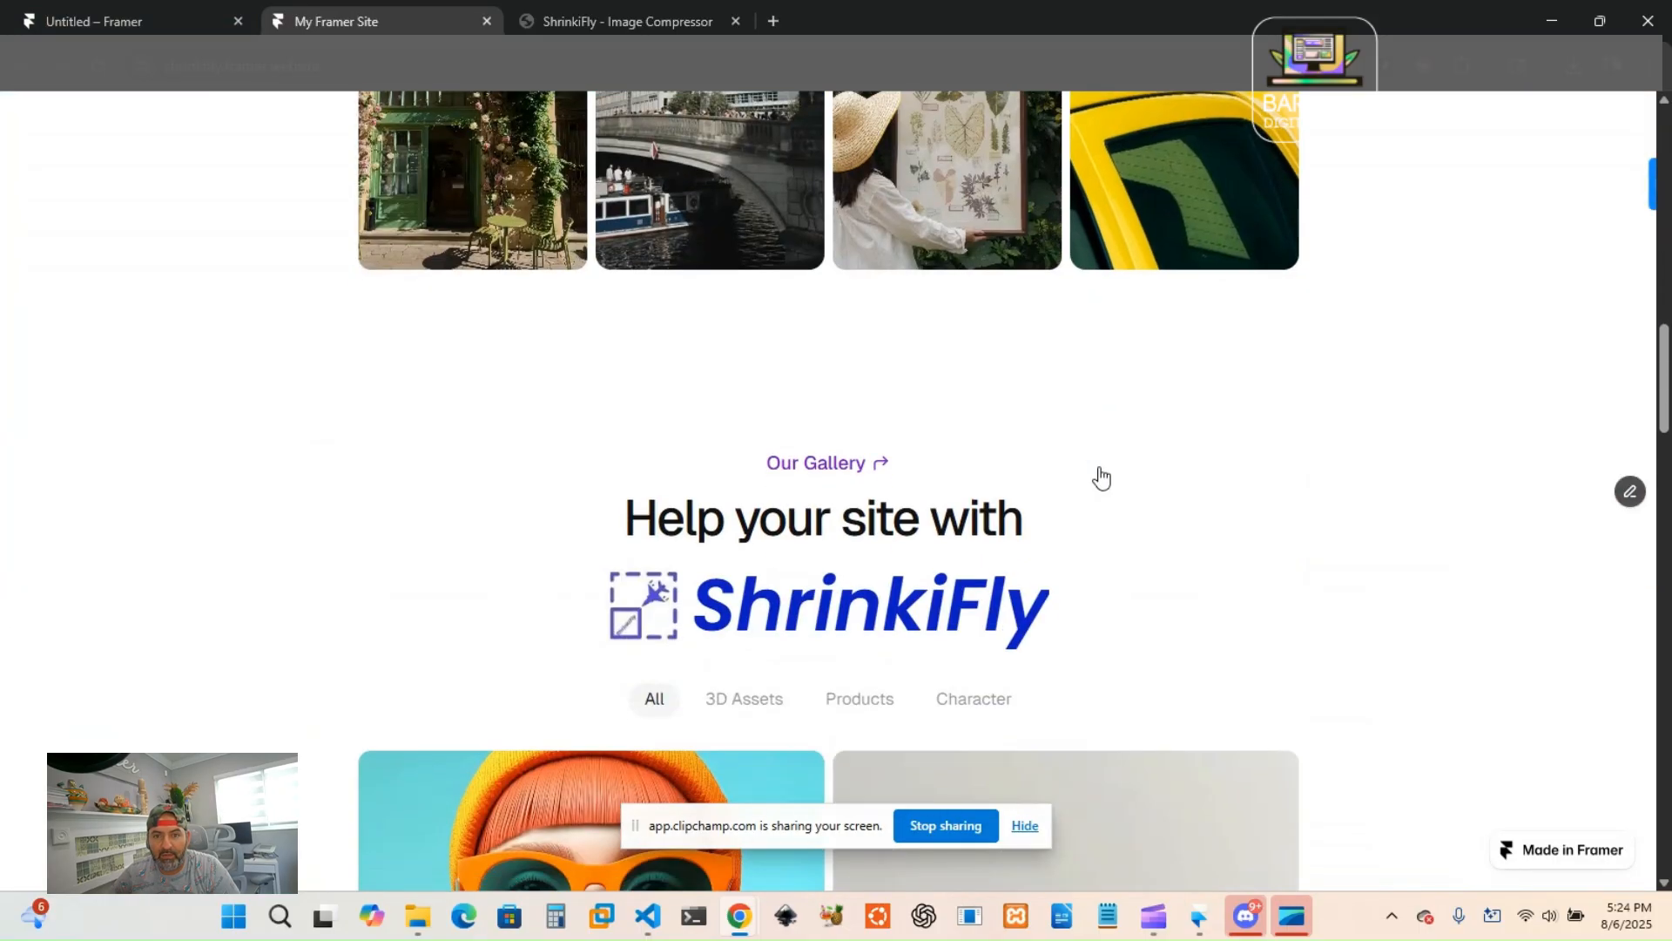
scroll(1014, 470, "down", 18)
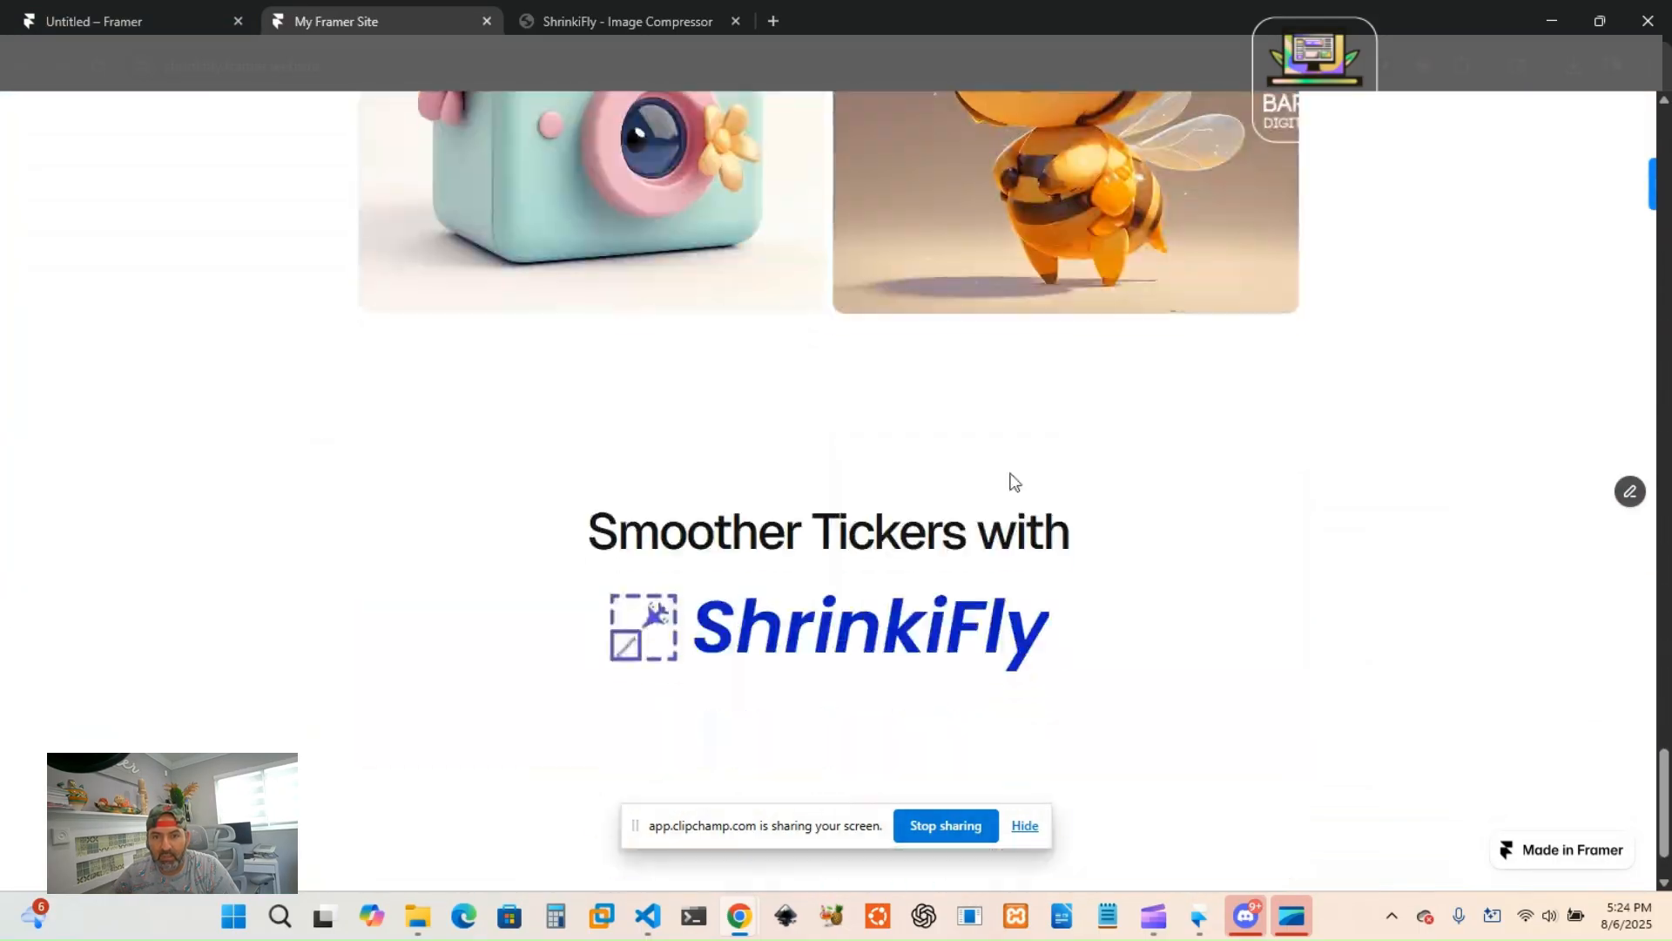
scroll(1123, 557, "up", 20)
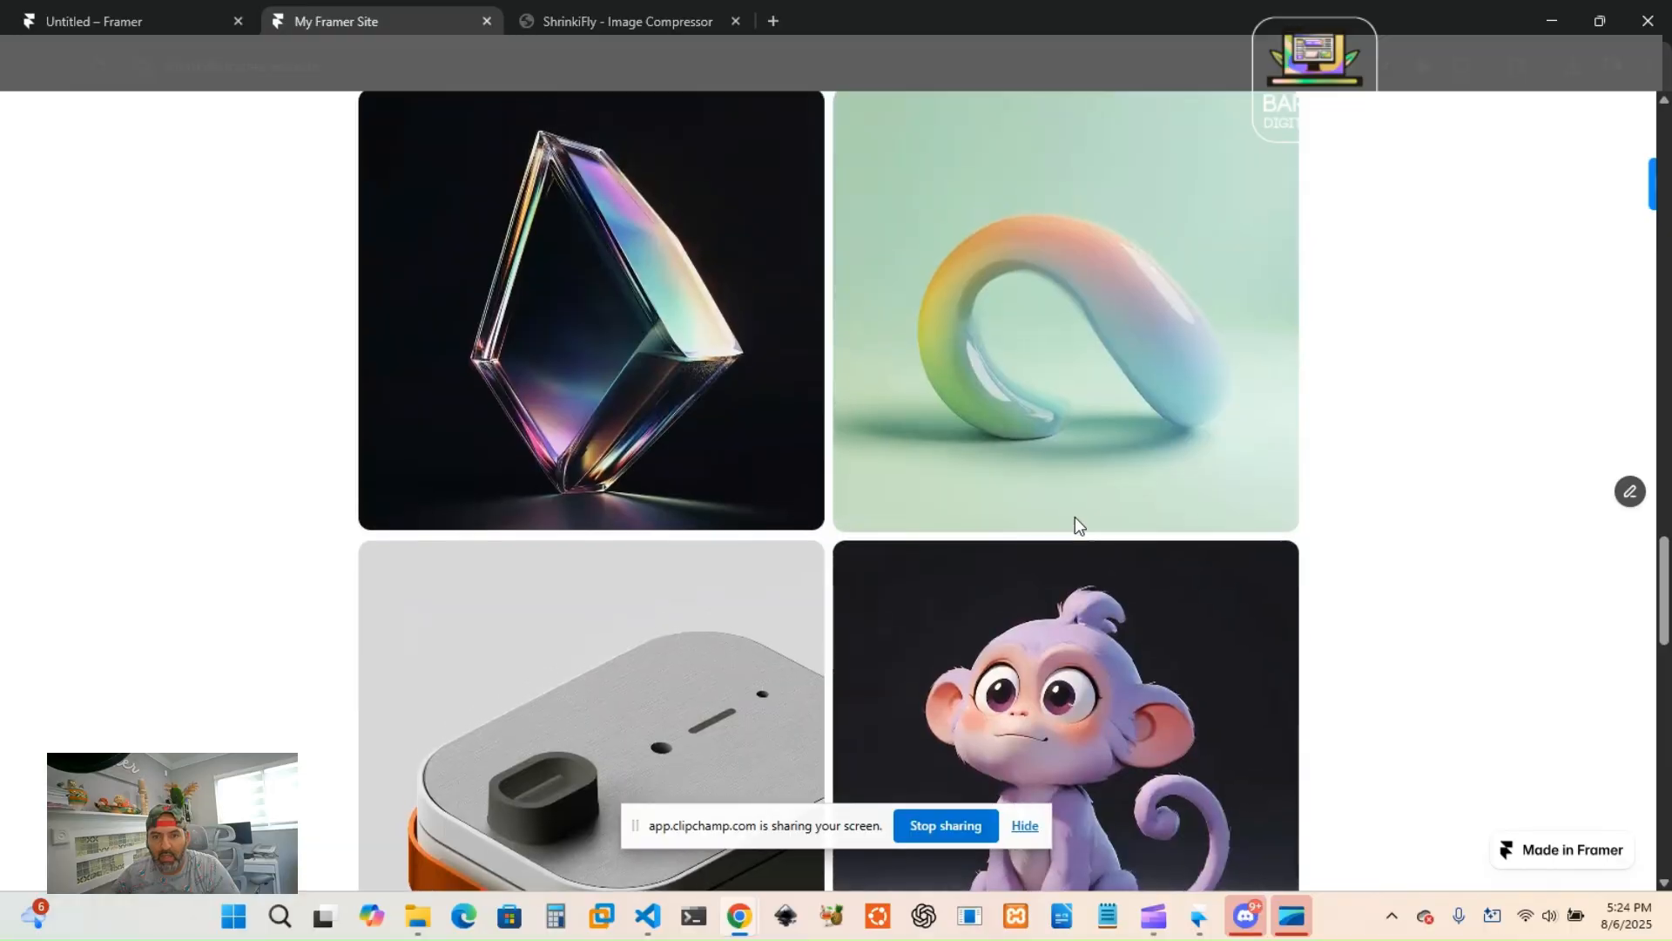
scroll(1065, 495, "up", 12)
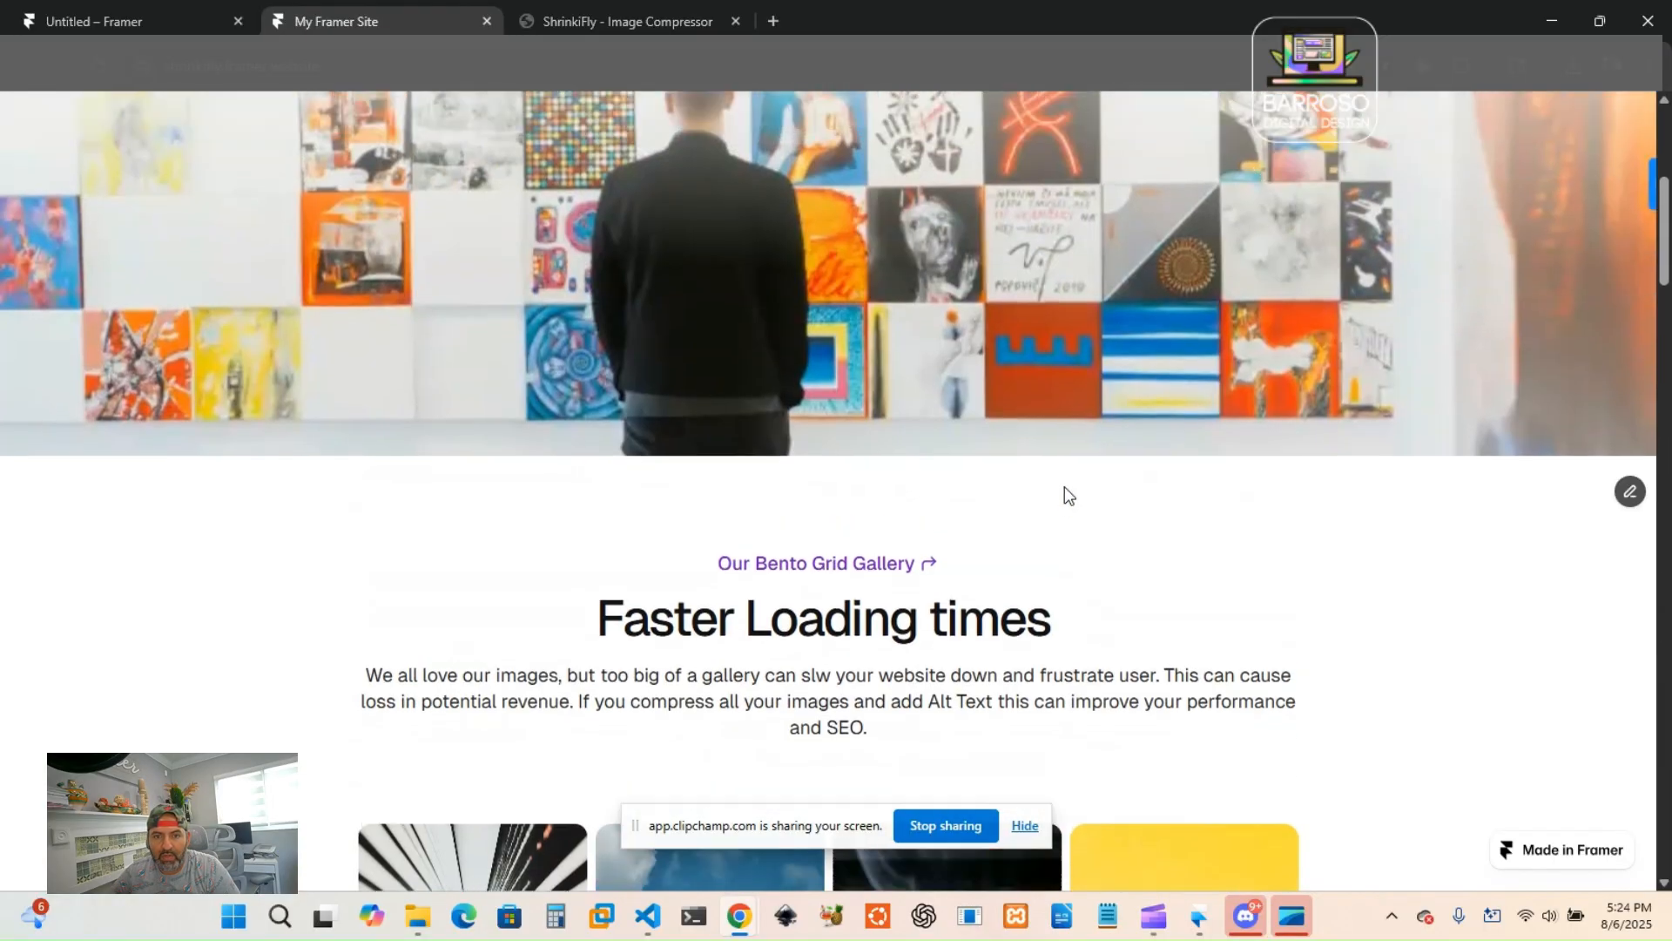
scroll(1053, 566, "down", 4)
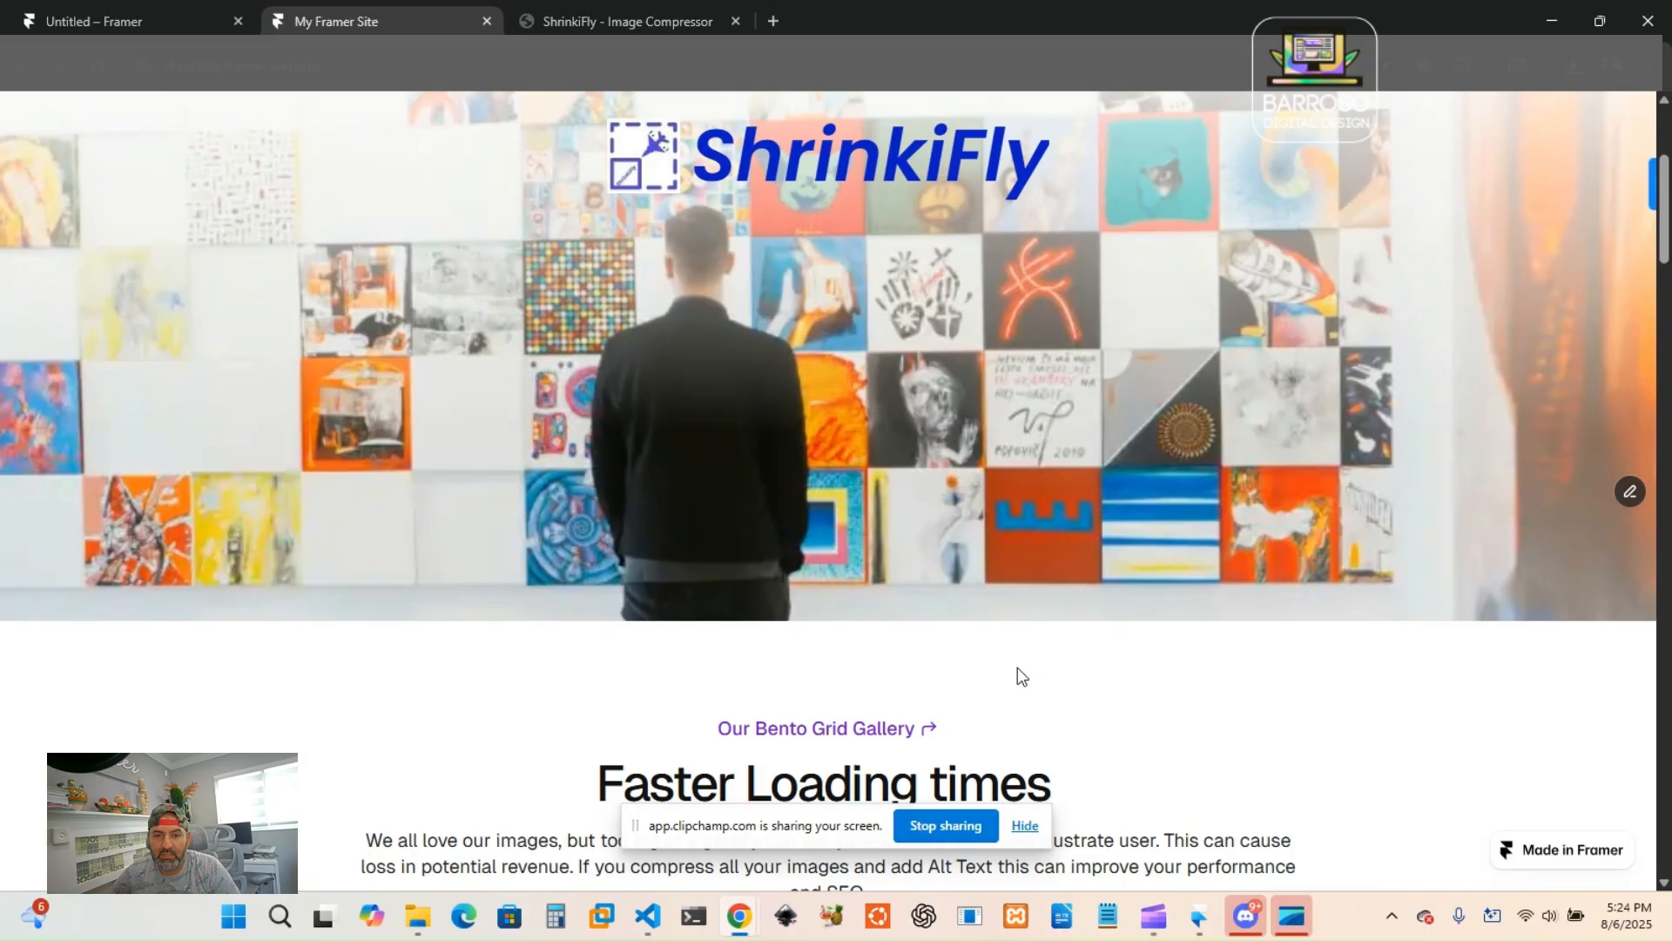
Check the file type offered for saving the hero background image, browse the ShrinkiFly folder, and leave without saving.
scroll(1066, 688, "up", 1)
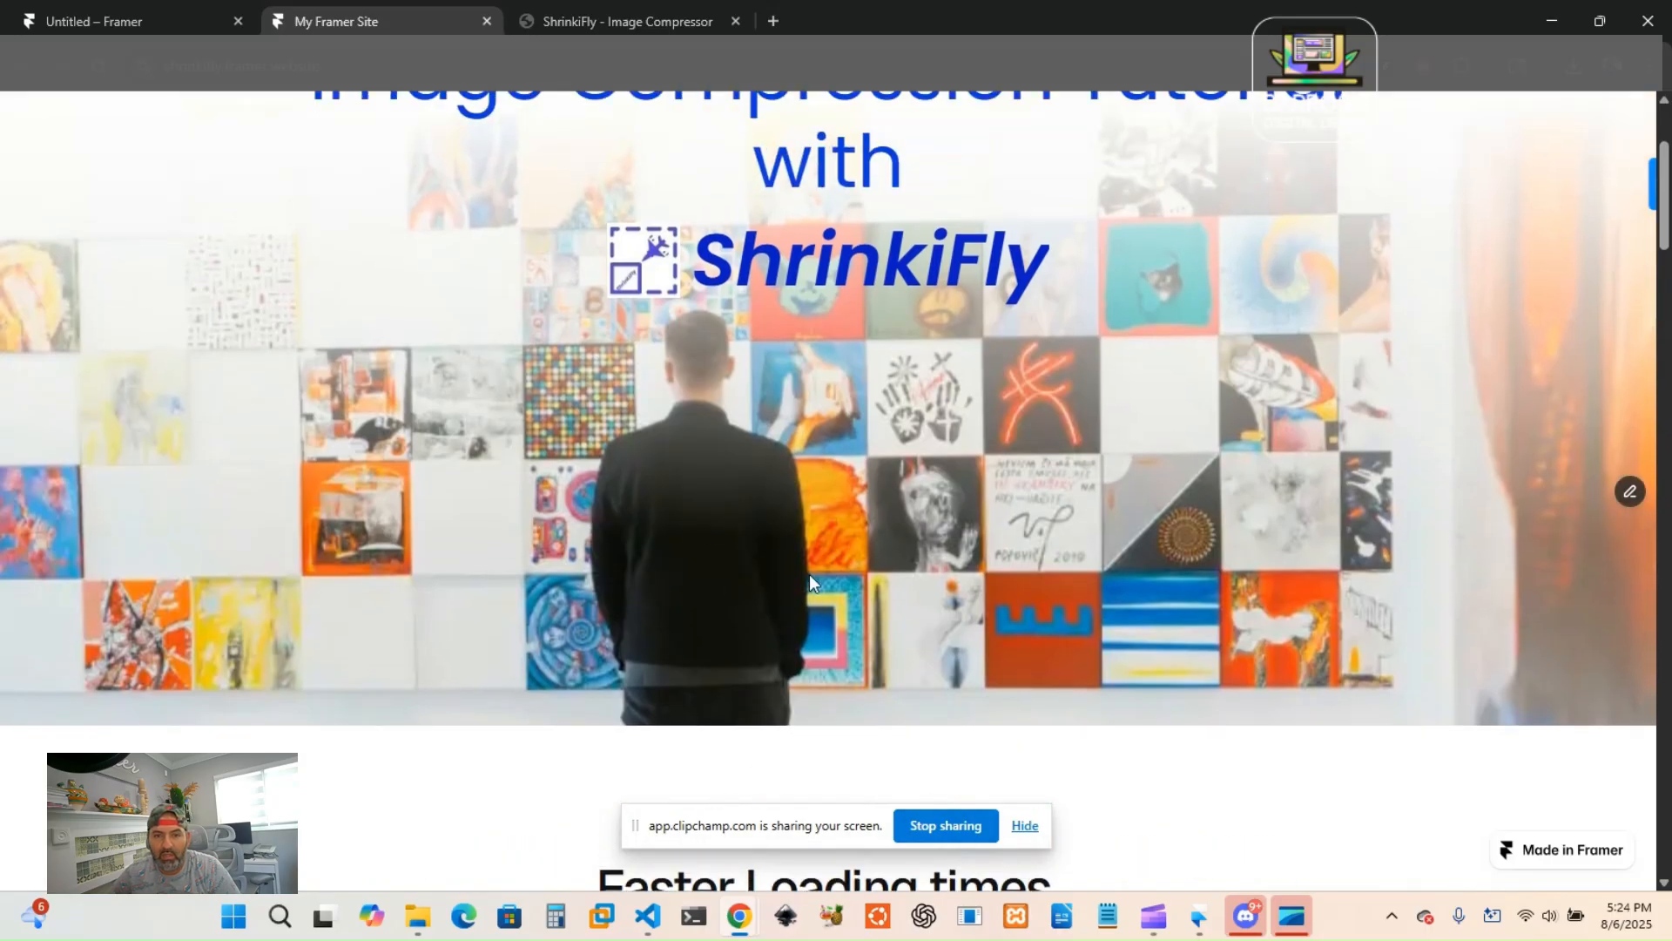
right_click(919, 601)
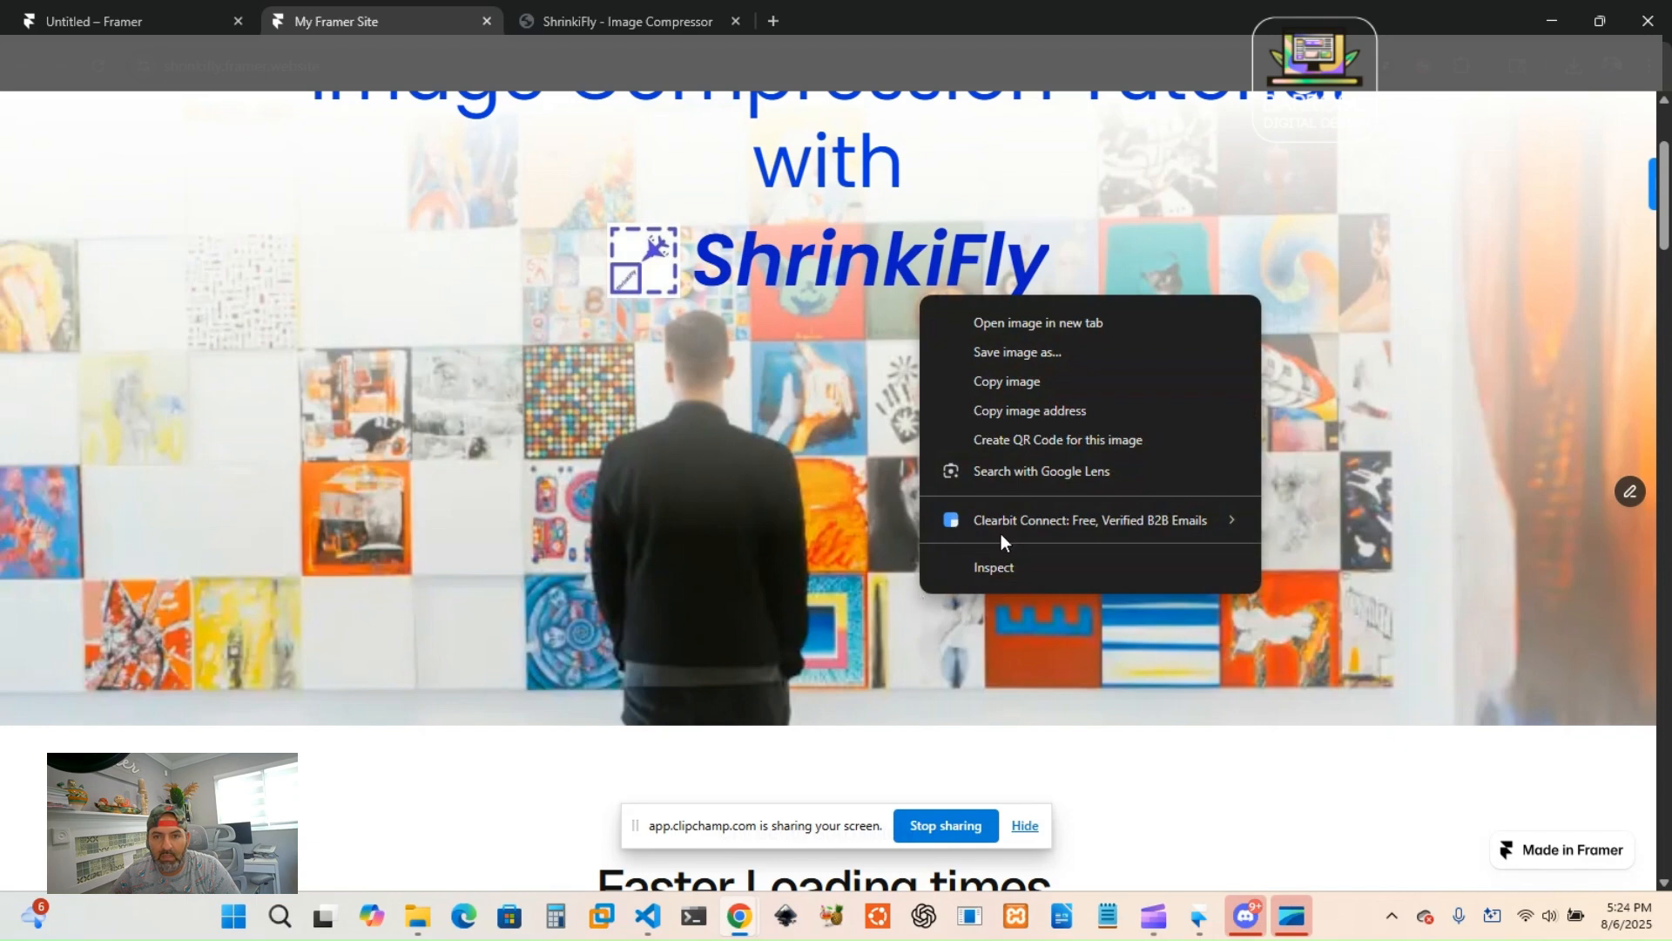
left_click(1022, 350)
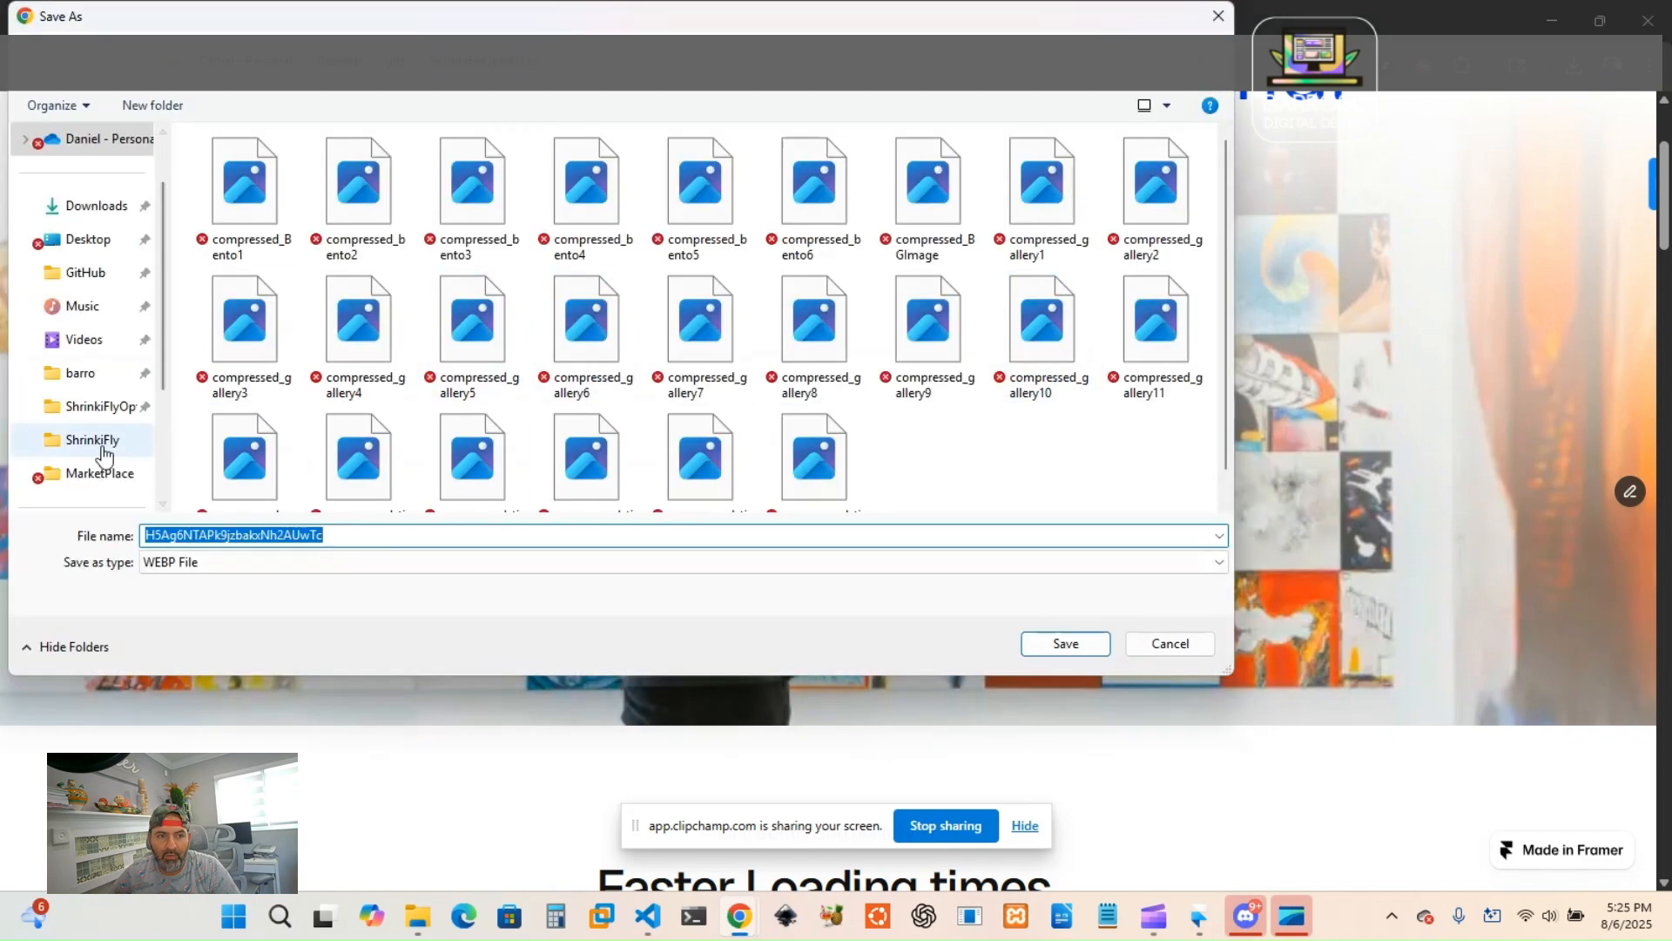
left_click(103, 446)
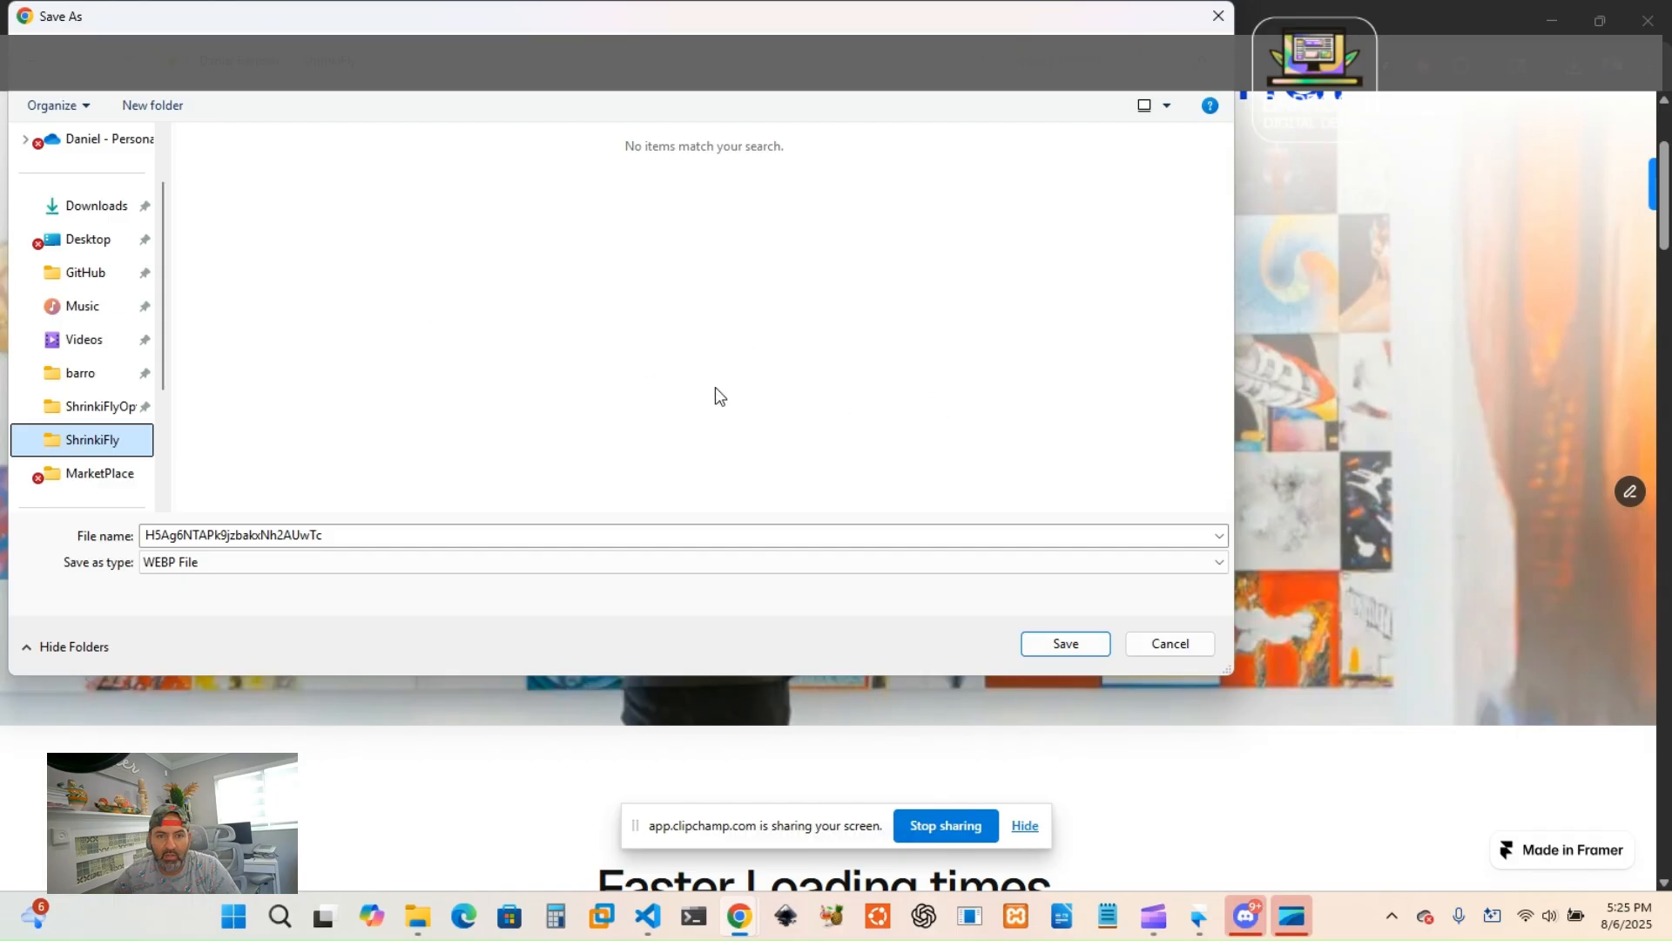
left_click(1217, 17)
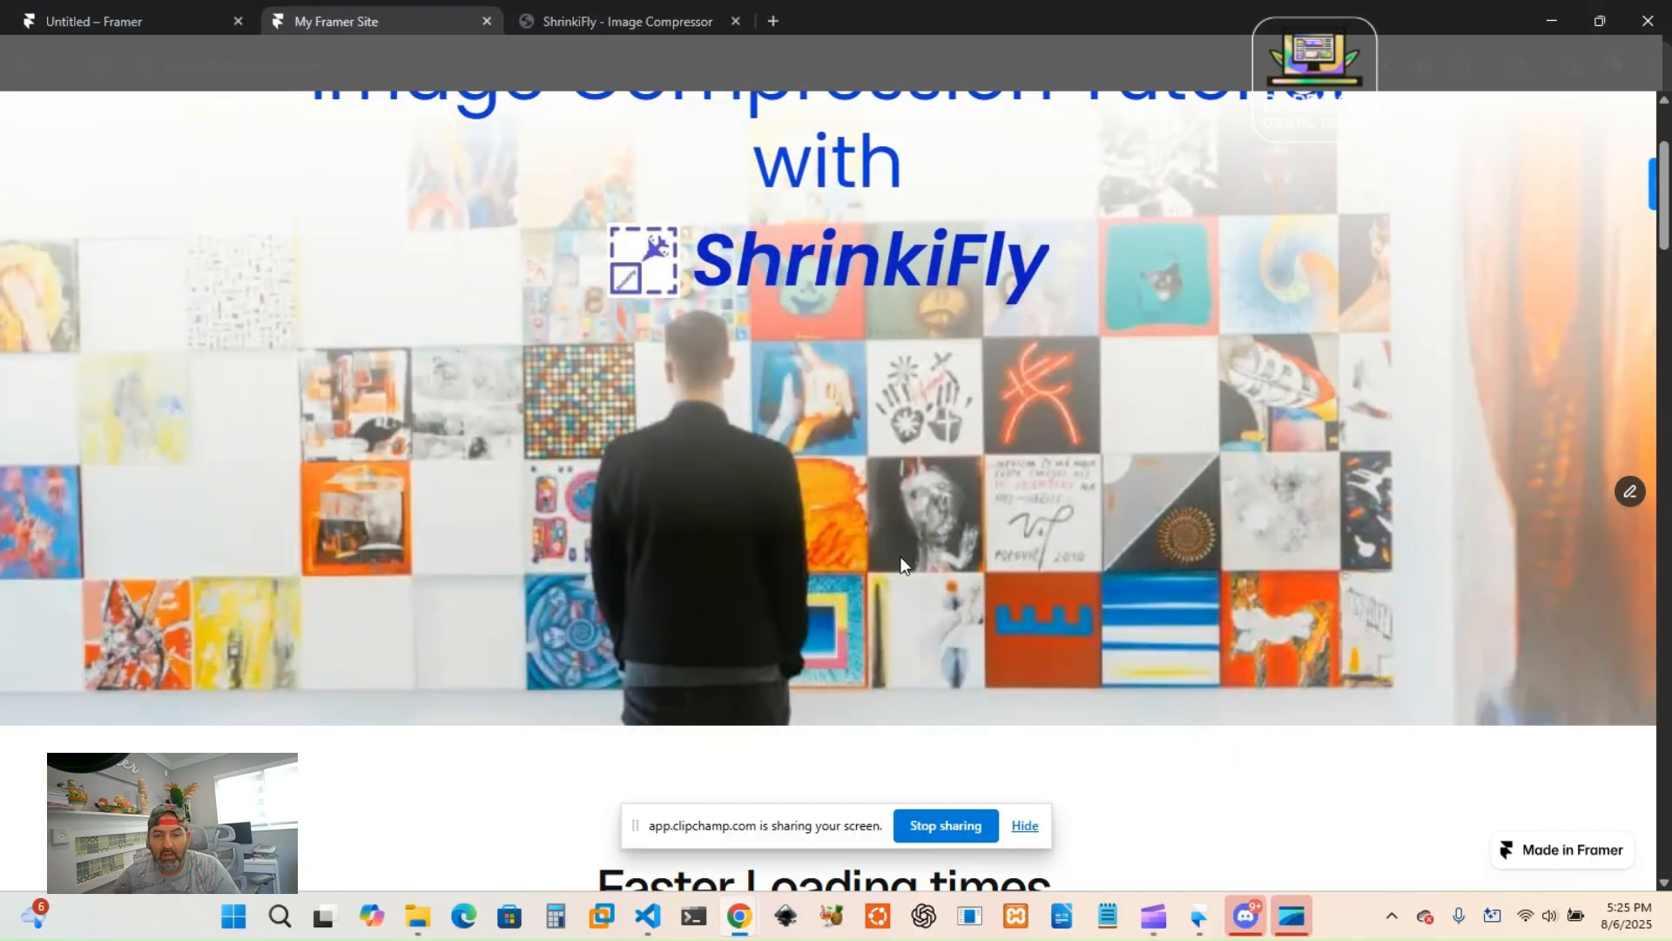
right_click(1006, 615)
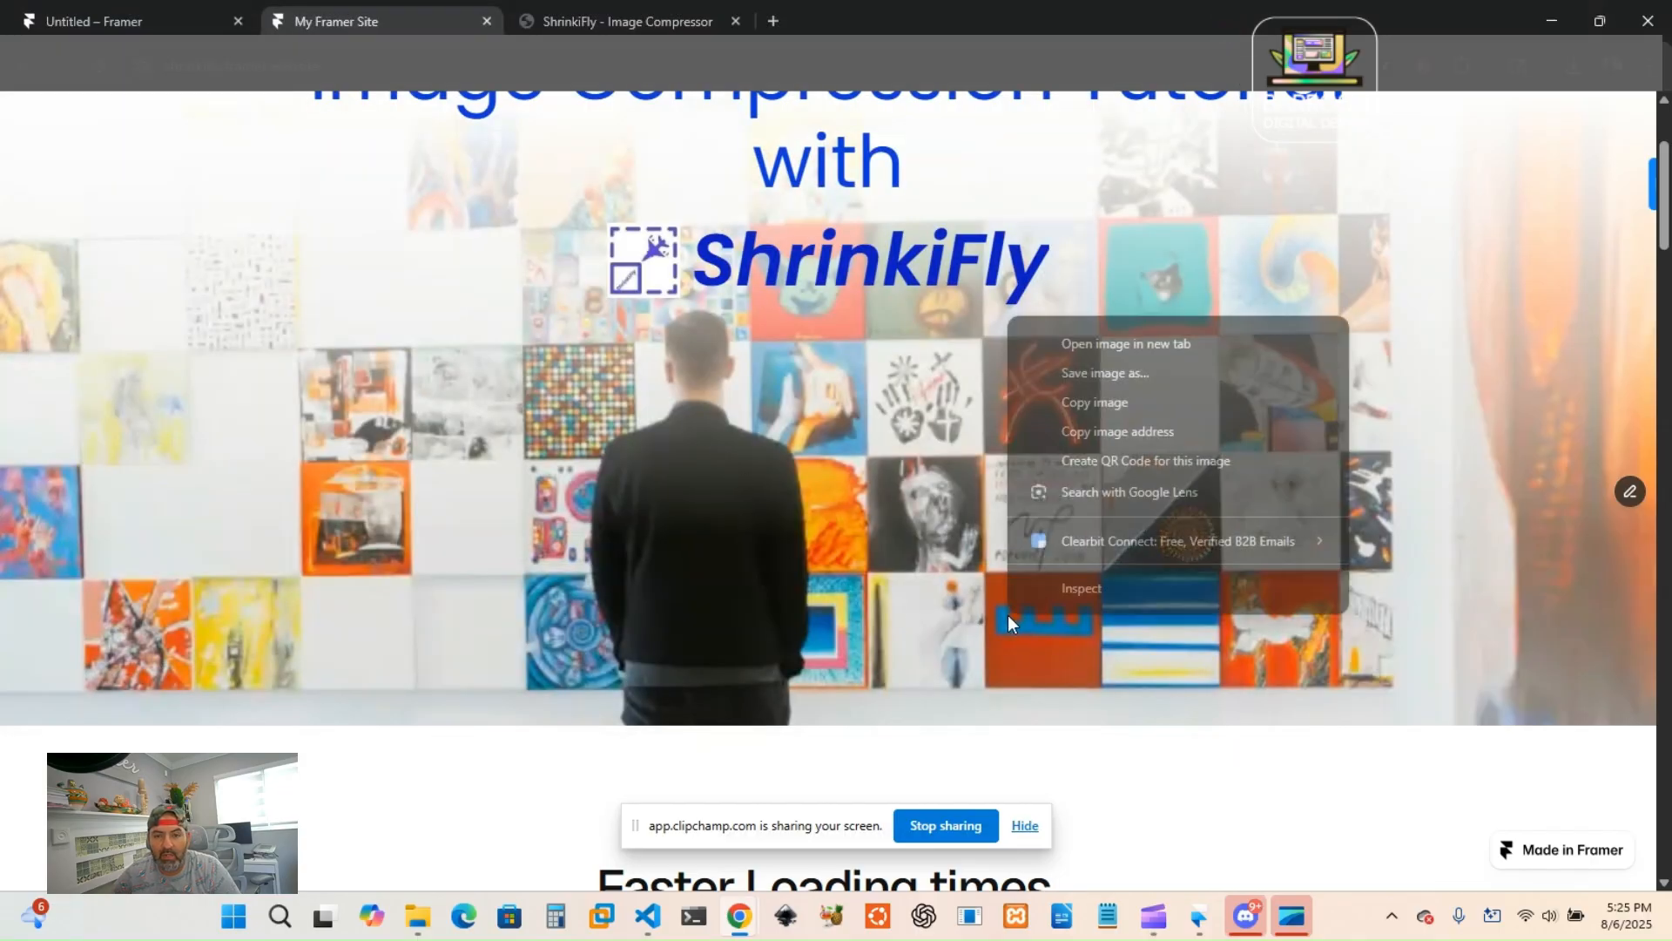
left_click(1108, 374)
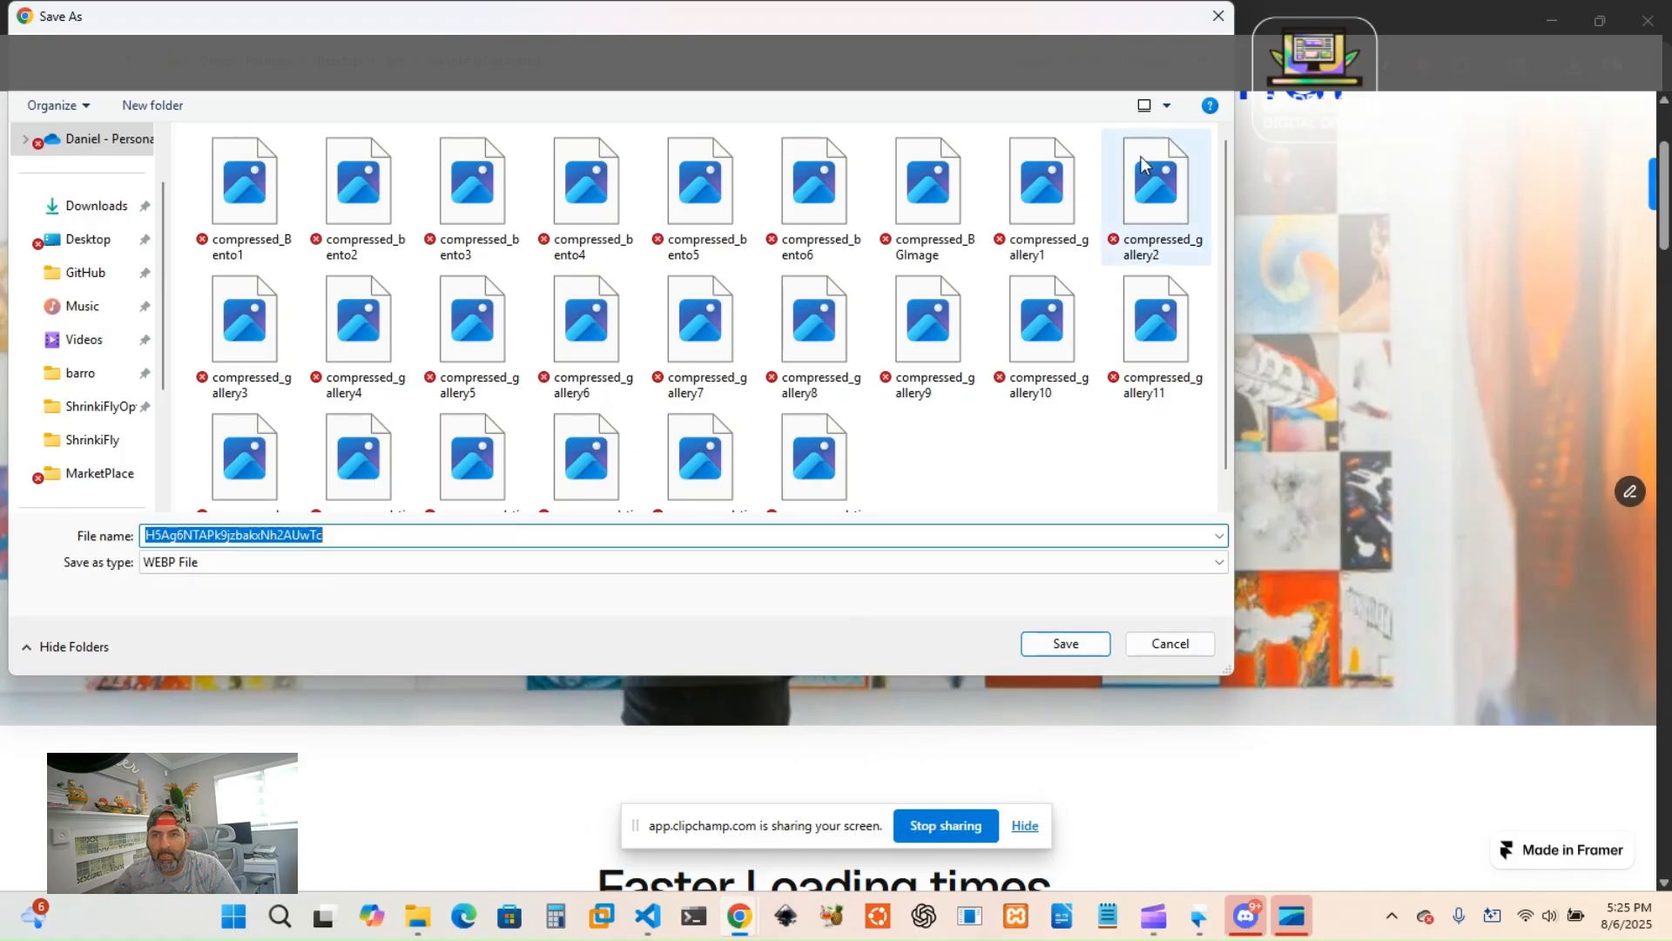
left_click(1218, 16)
Check the save file type of the black-and-white tunnel image in the bento grid and cancel the save.
scroll(1165, 425, "down", 10)
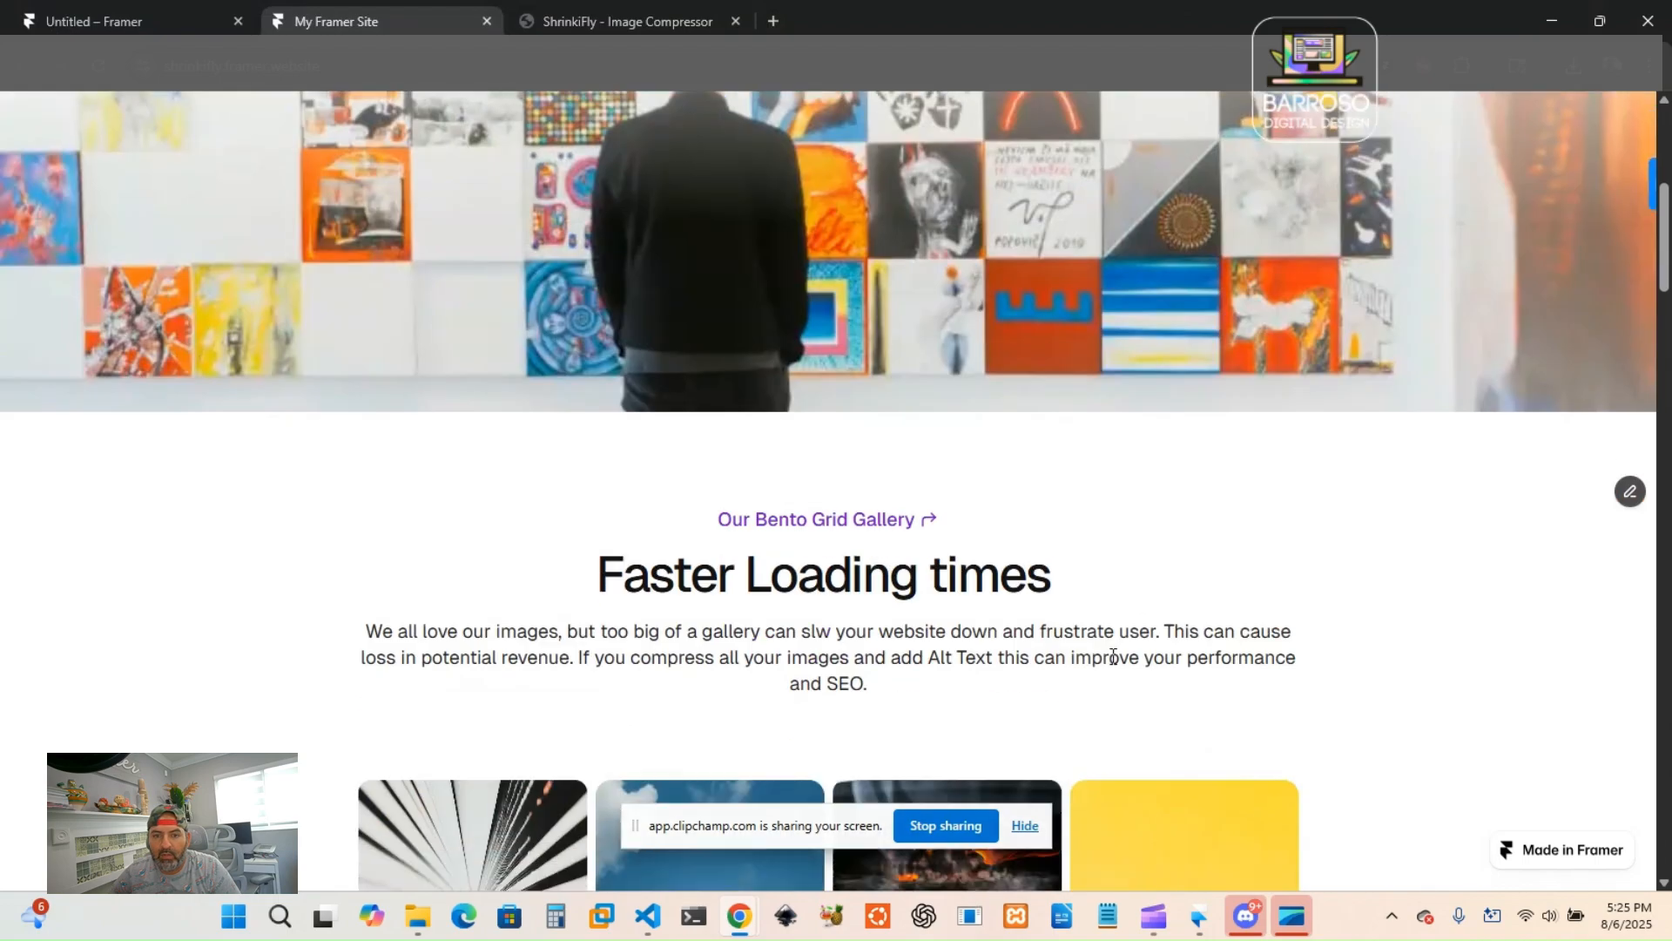
scroll(1290, 631, "up", 3)
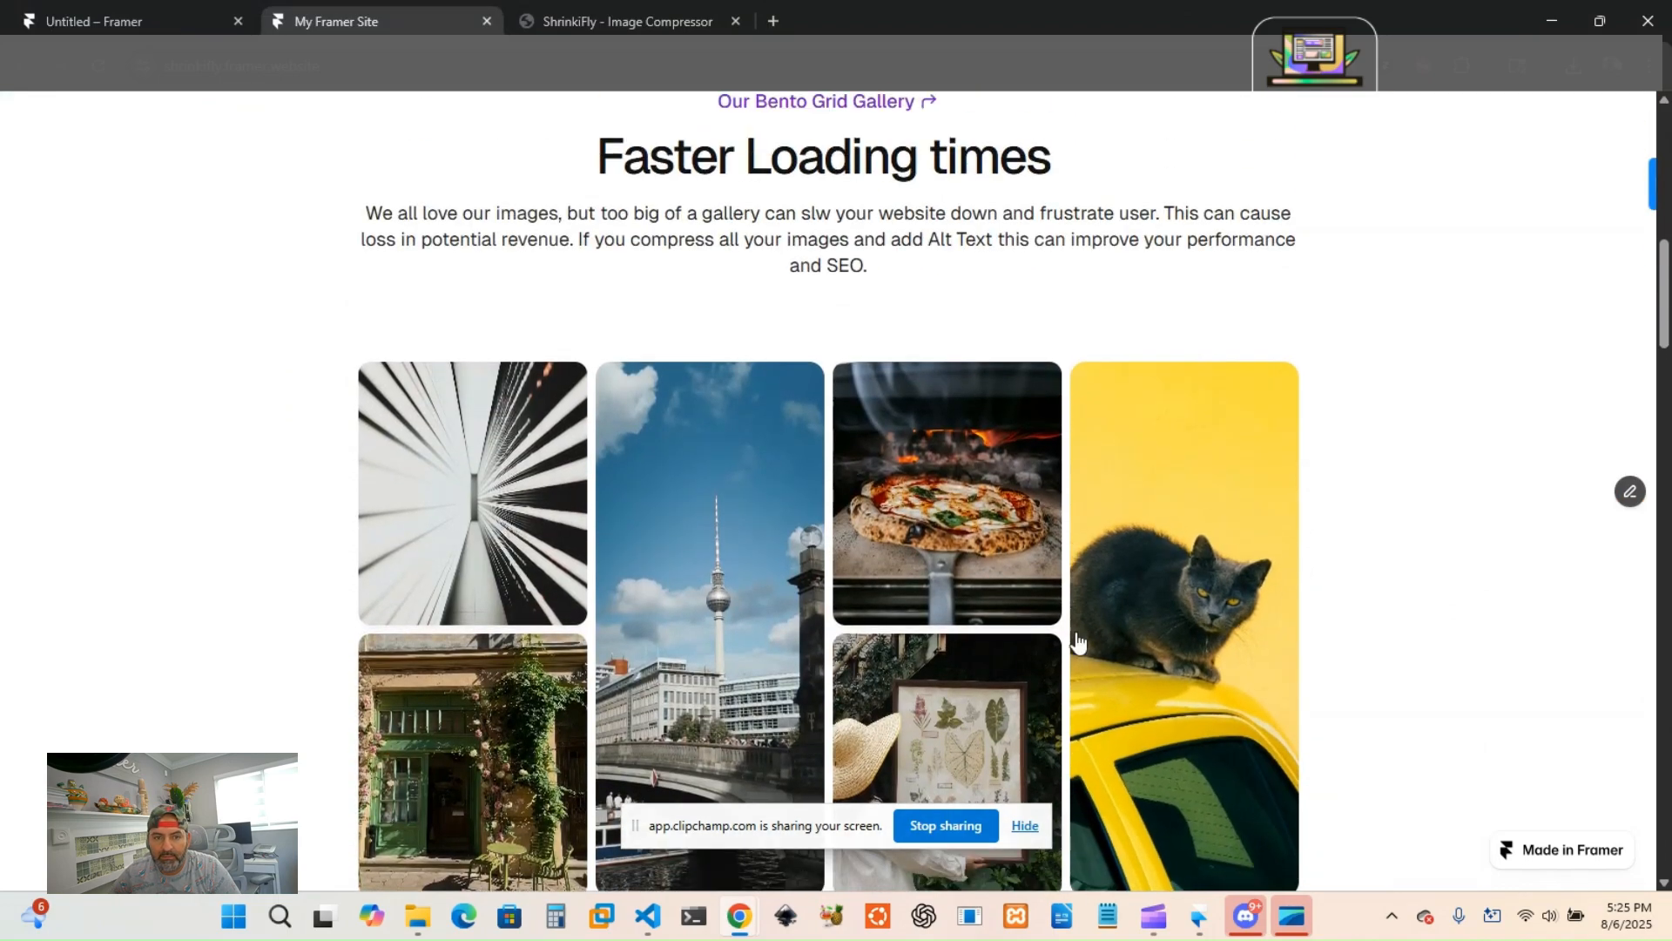
scroll(400, 444, "down", 1)
right_click(436, 411)
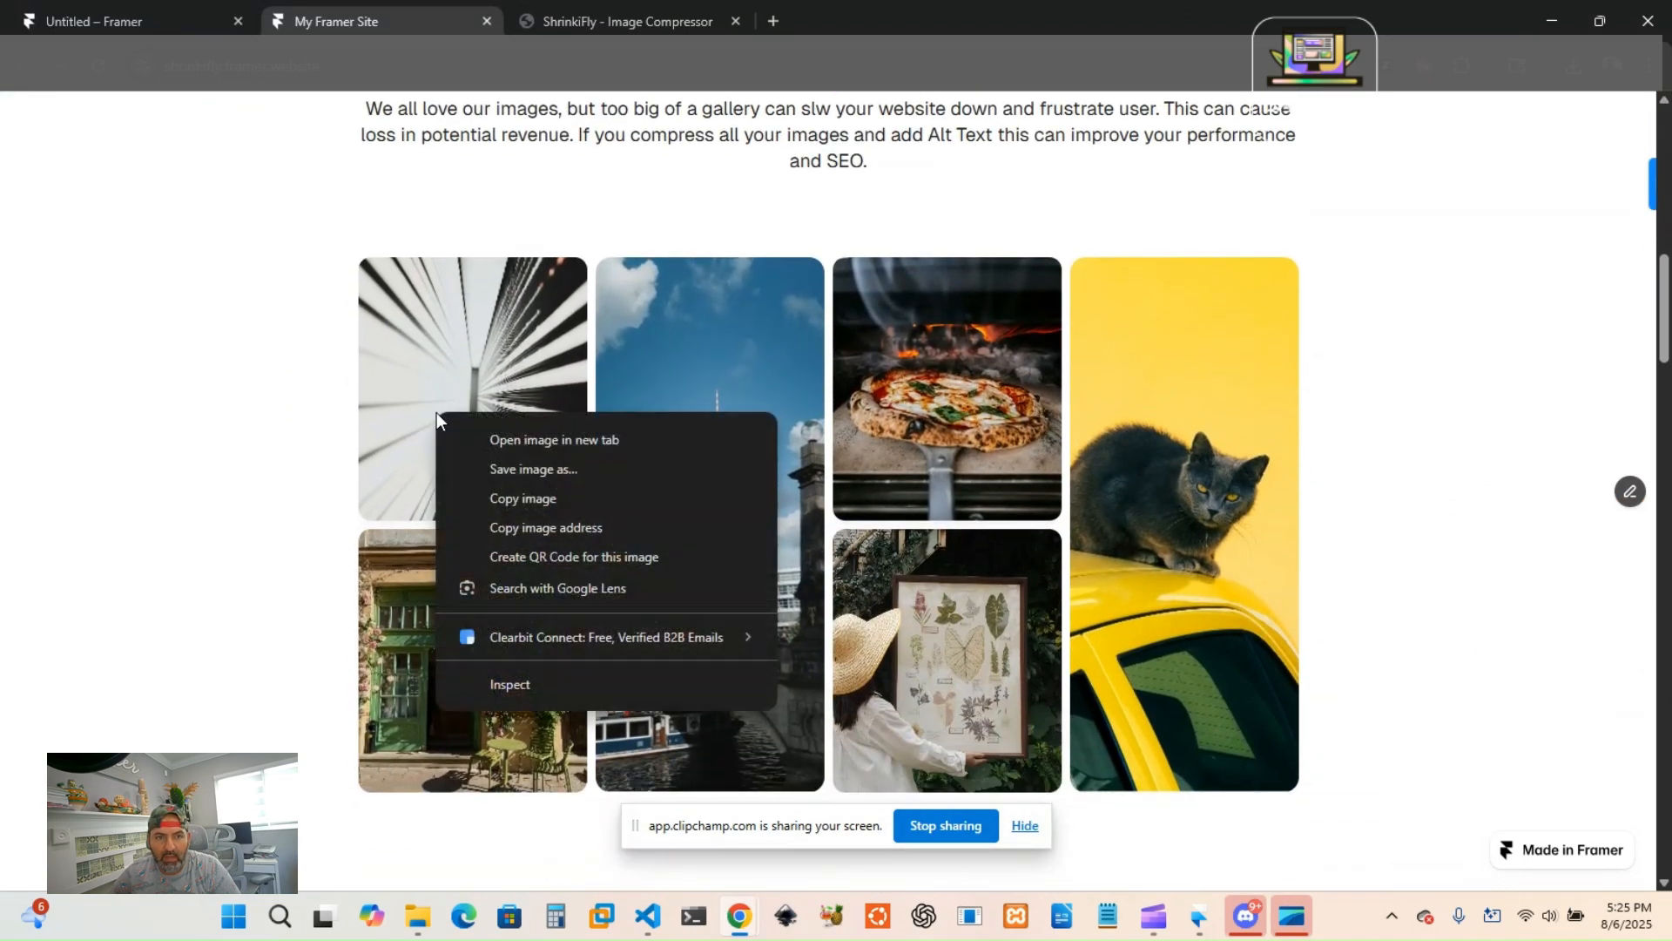
left_click(573, 473)
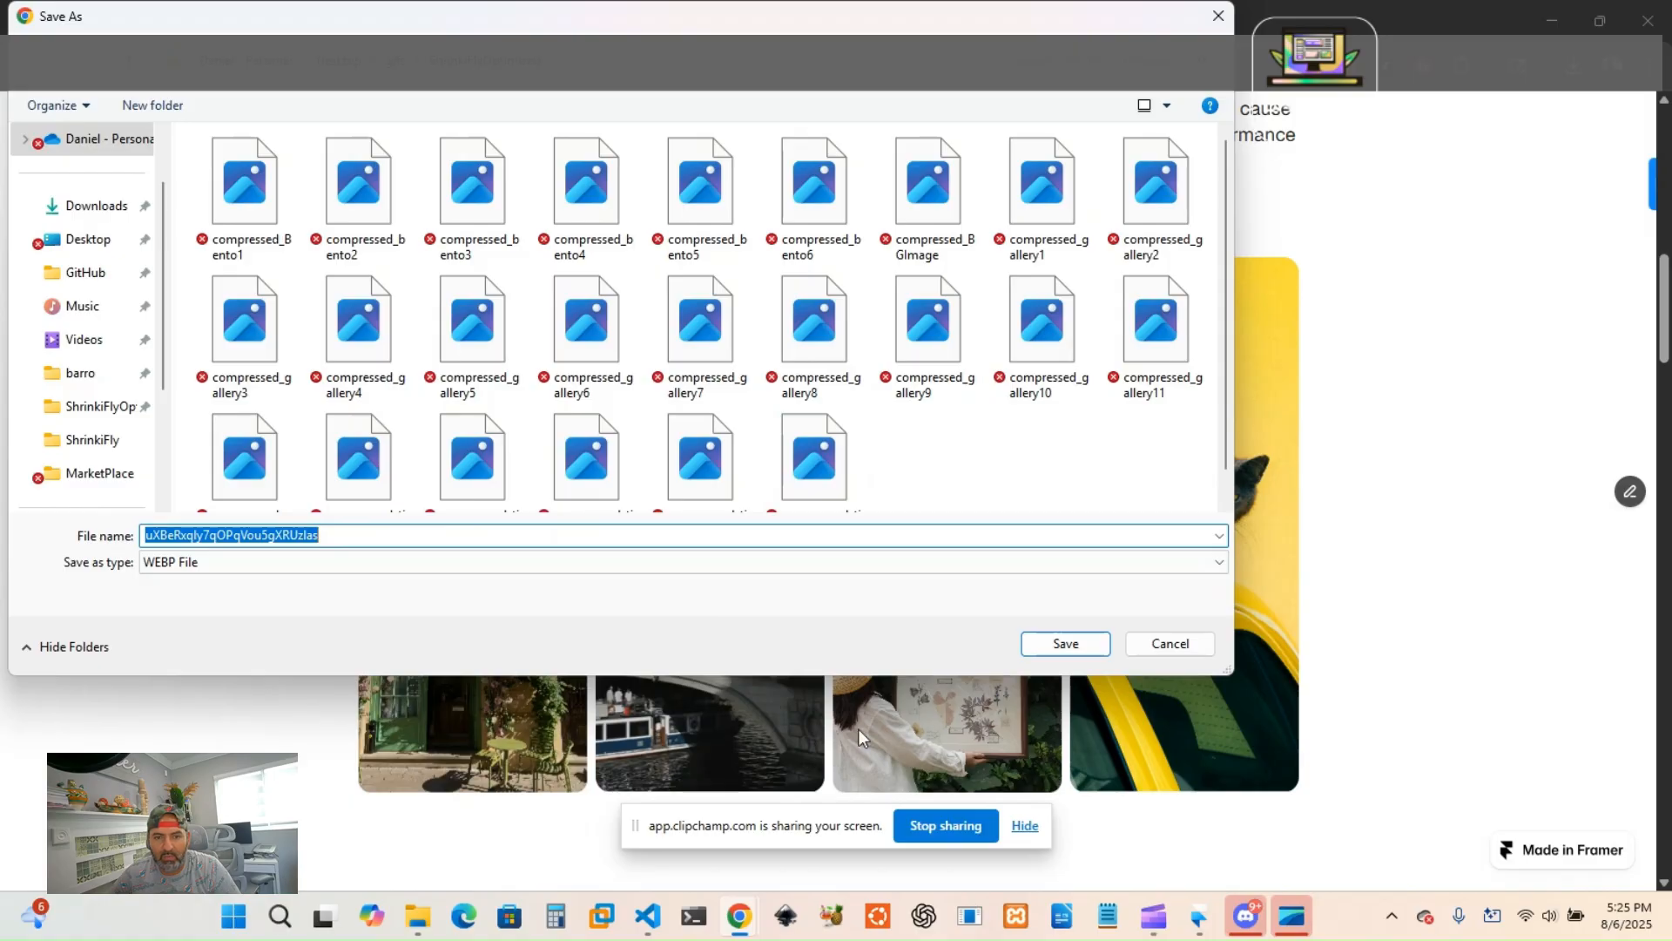
left_click(1218, 15)
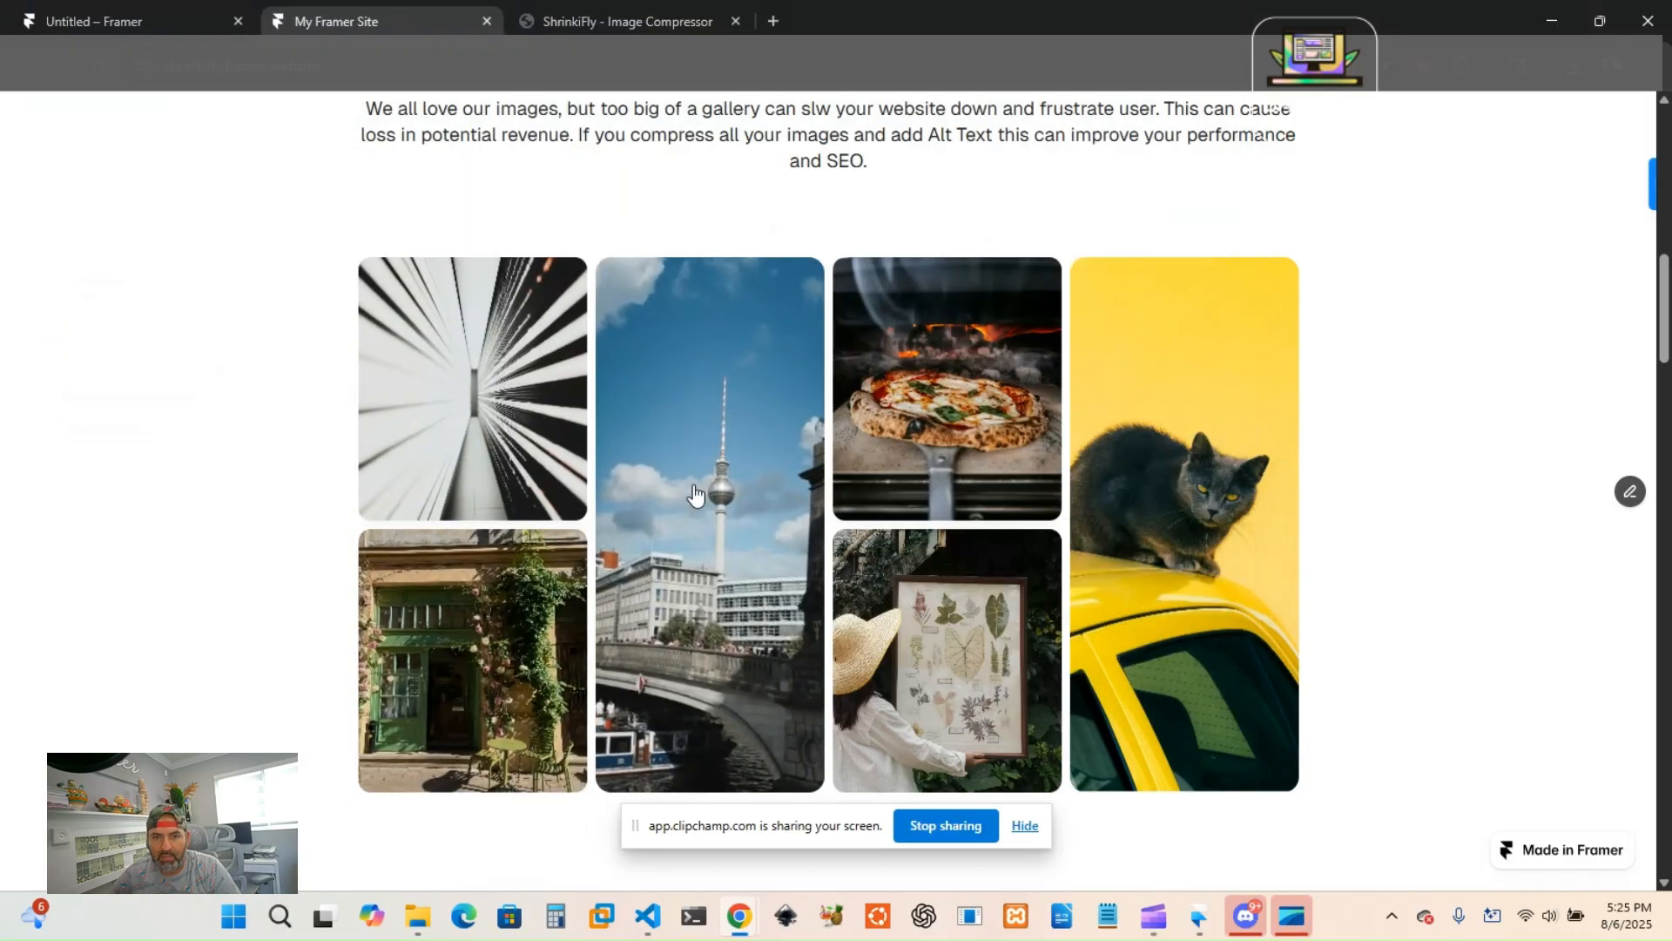
Check the save file type of the gallery portrait with orange sunglasses and cancel the save.
scroll(1325, 547, "down", 10)
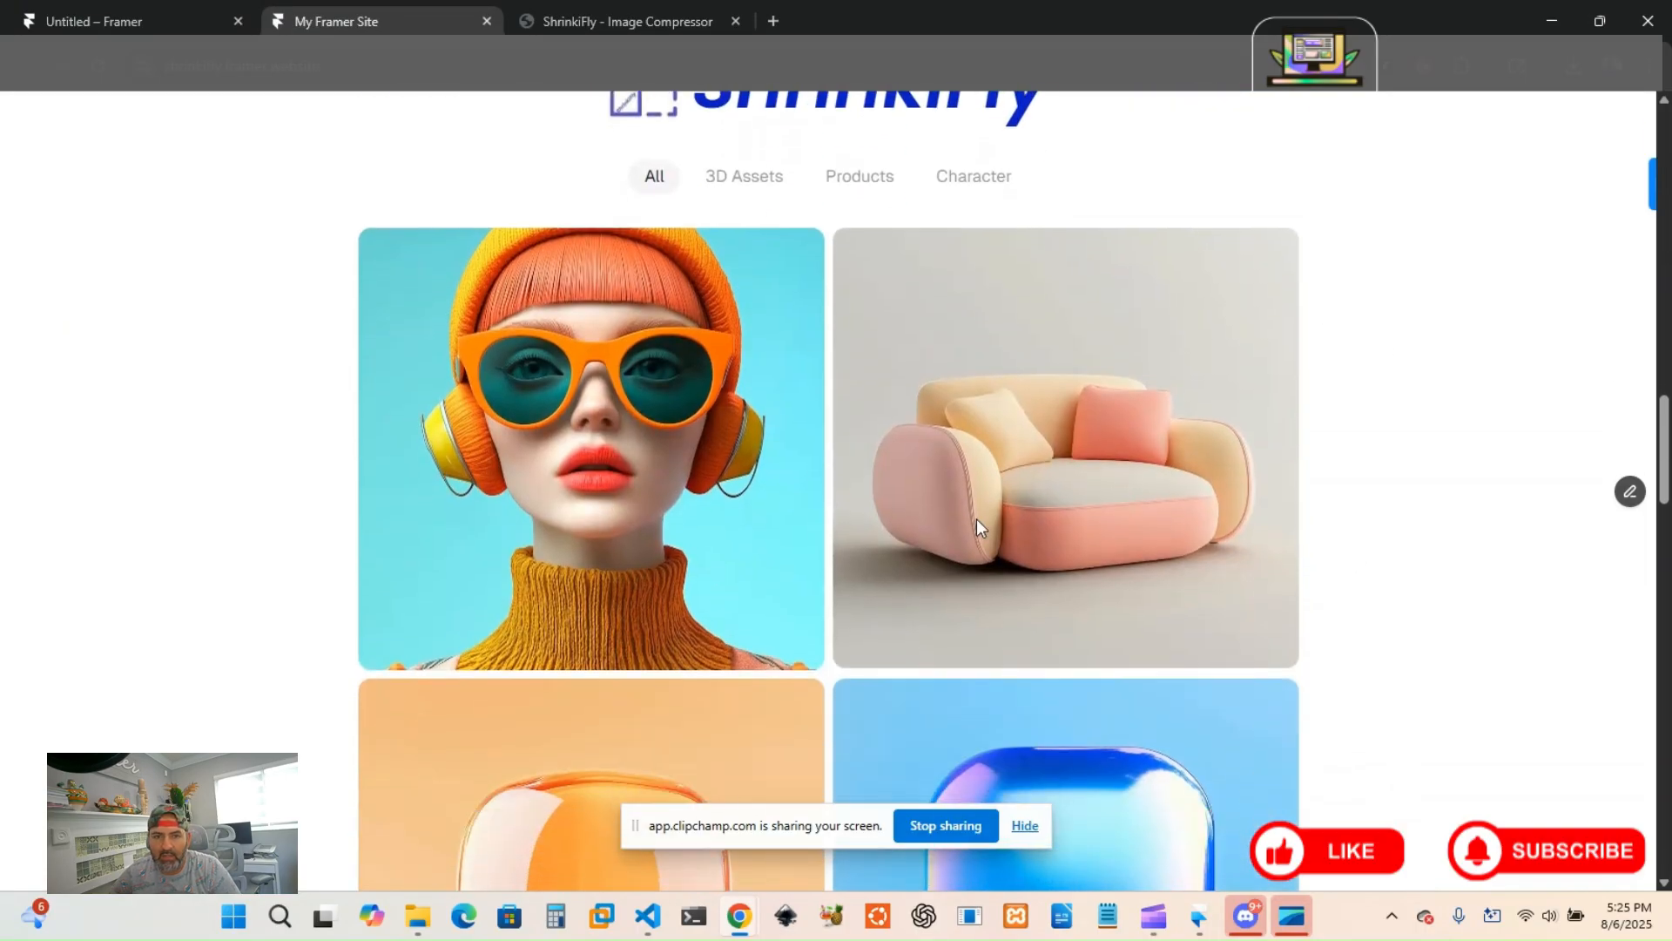
scroll(1024, 734, "down", 1)
scroll(993, 553, "down", 2)
scroll(990, 571, "up", 2)
right_click(697, 484)
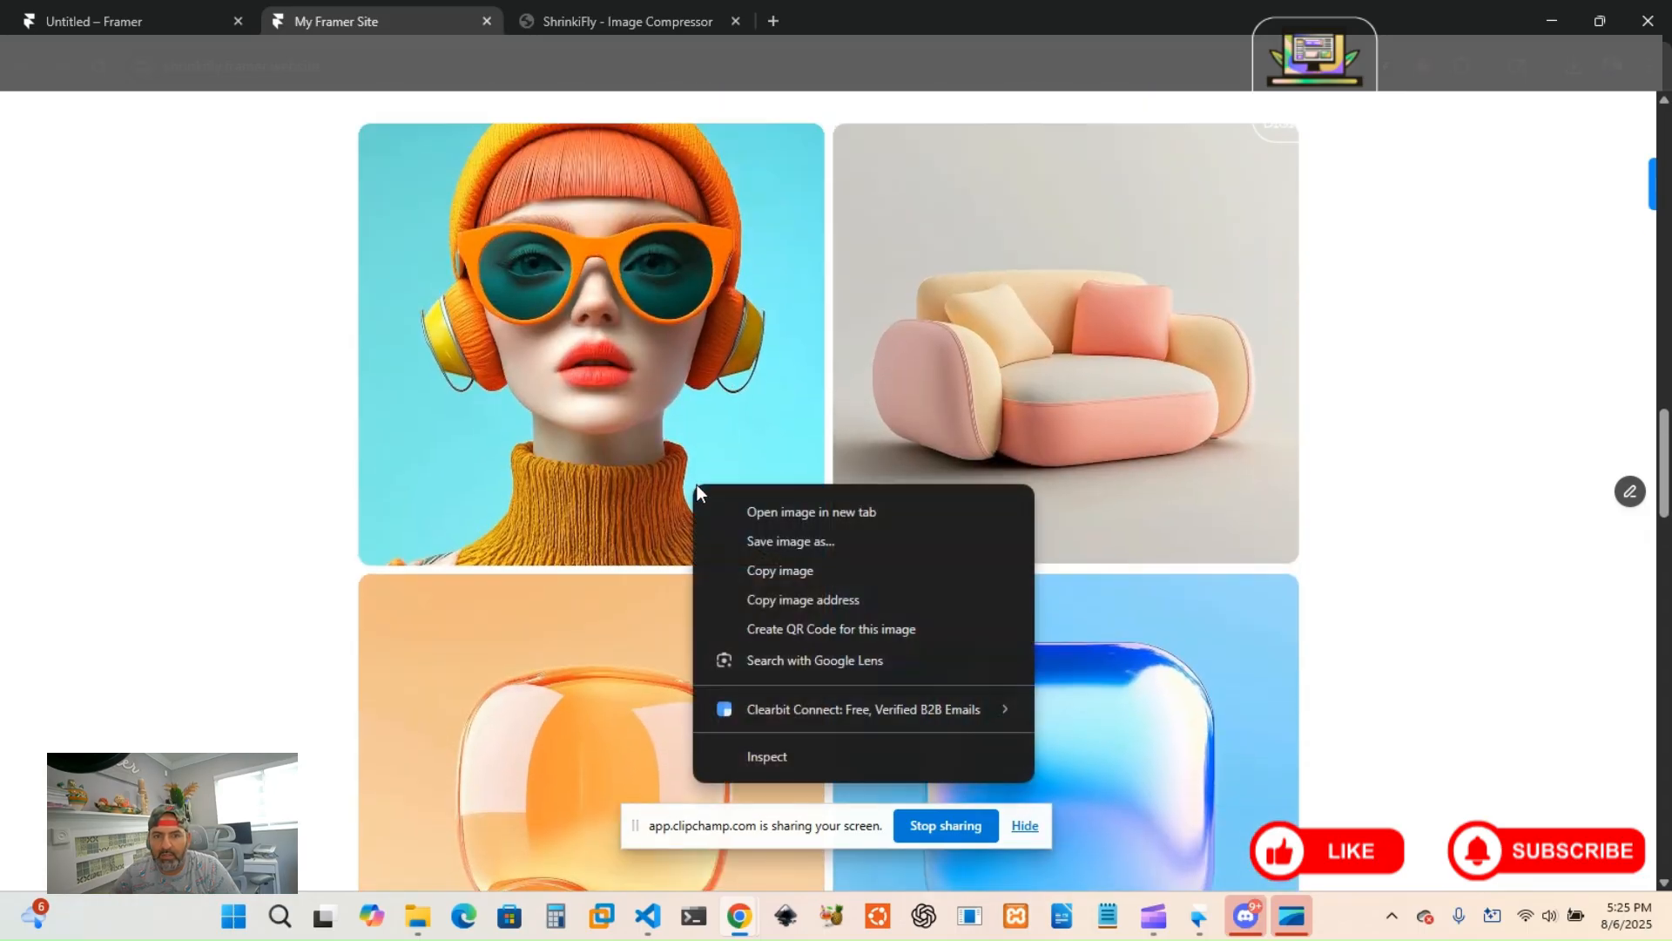
left_click(783, 536)
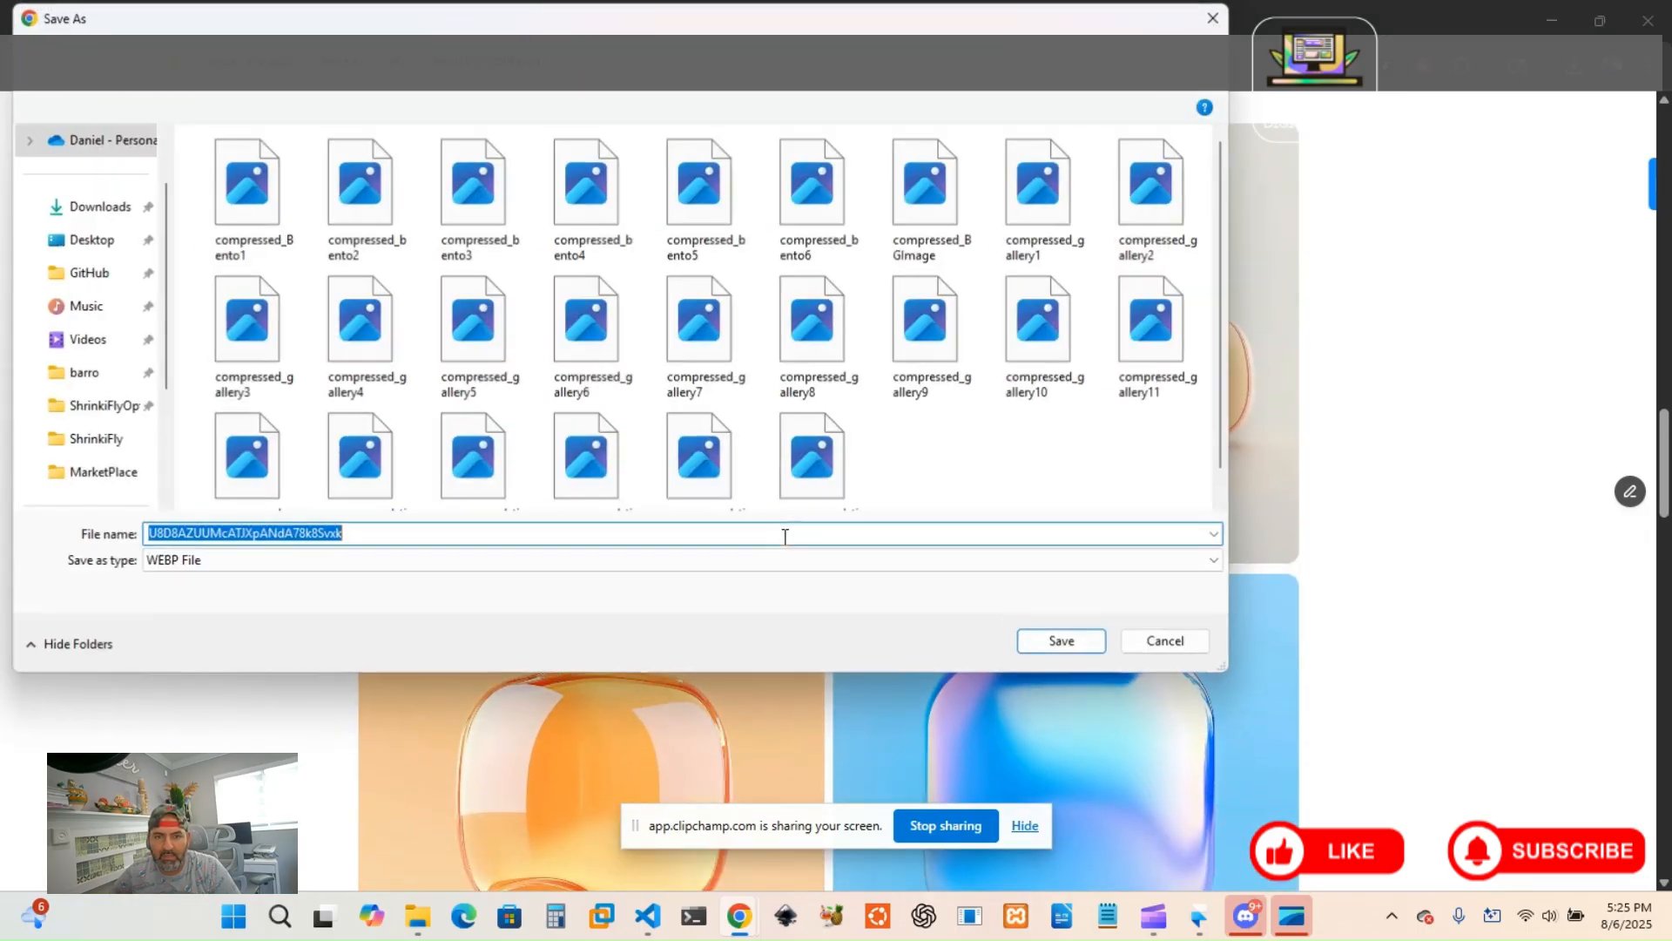
left_click(1218, 16)
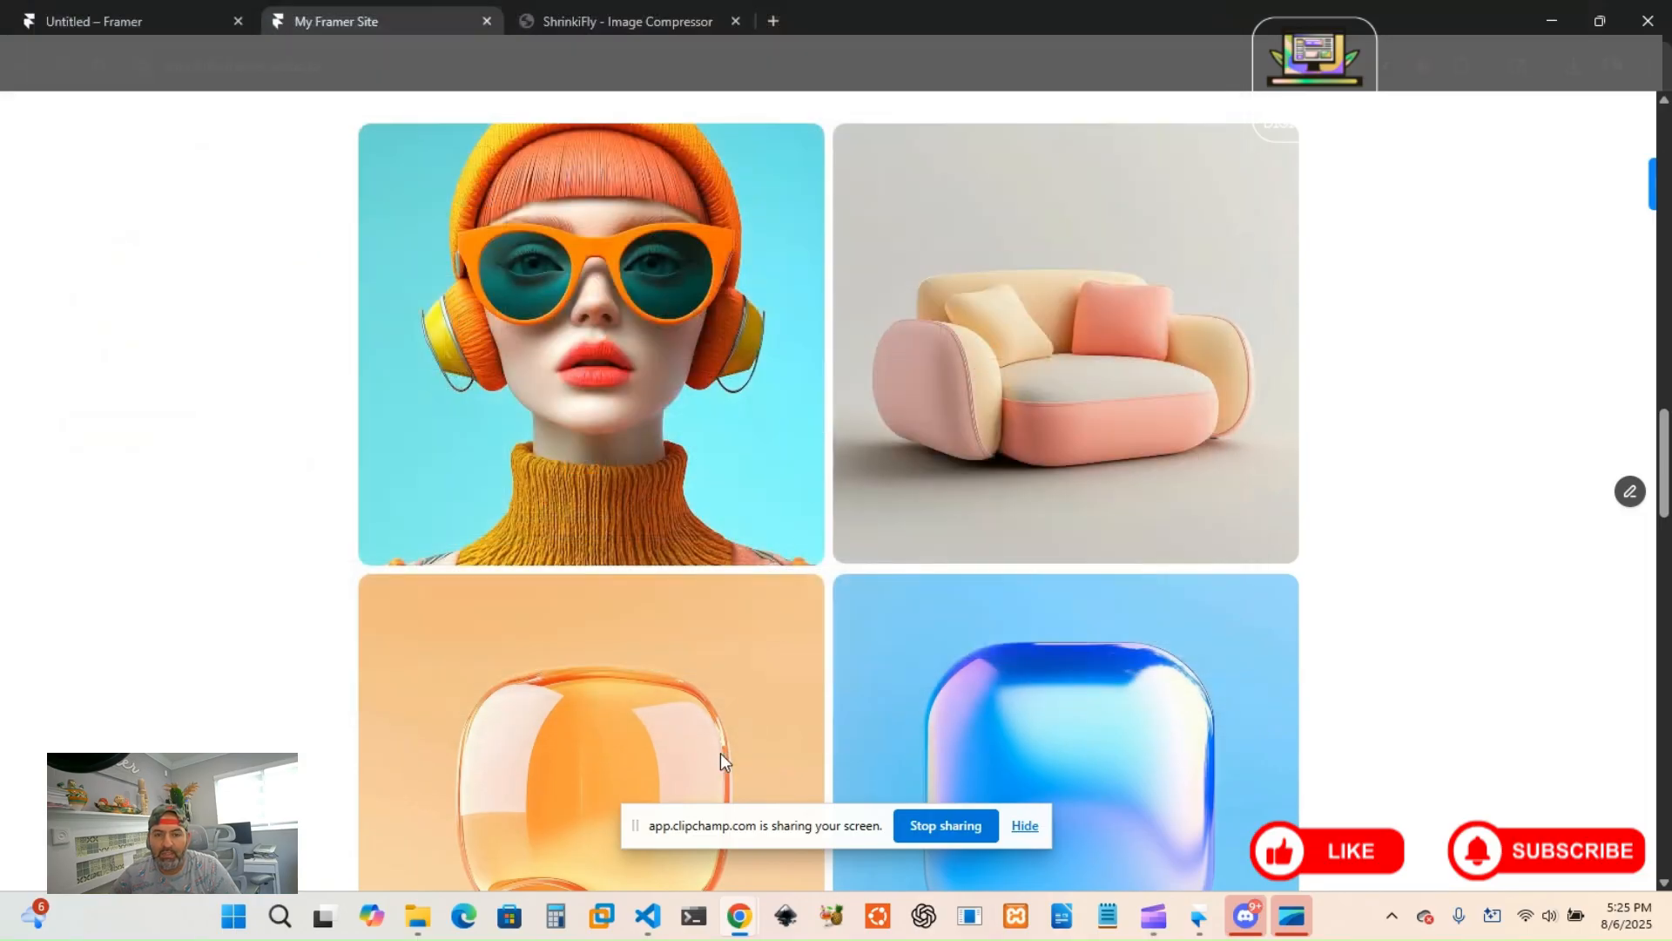
Check the save file type of the street crossing image in the Smoother Tickers section and cancel the save.
scroll(923, 736, "down", 12)
scroll(916, 740, "down", 13)
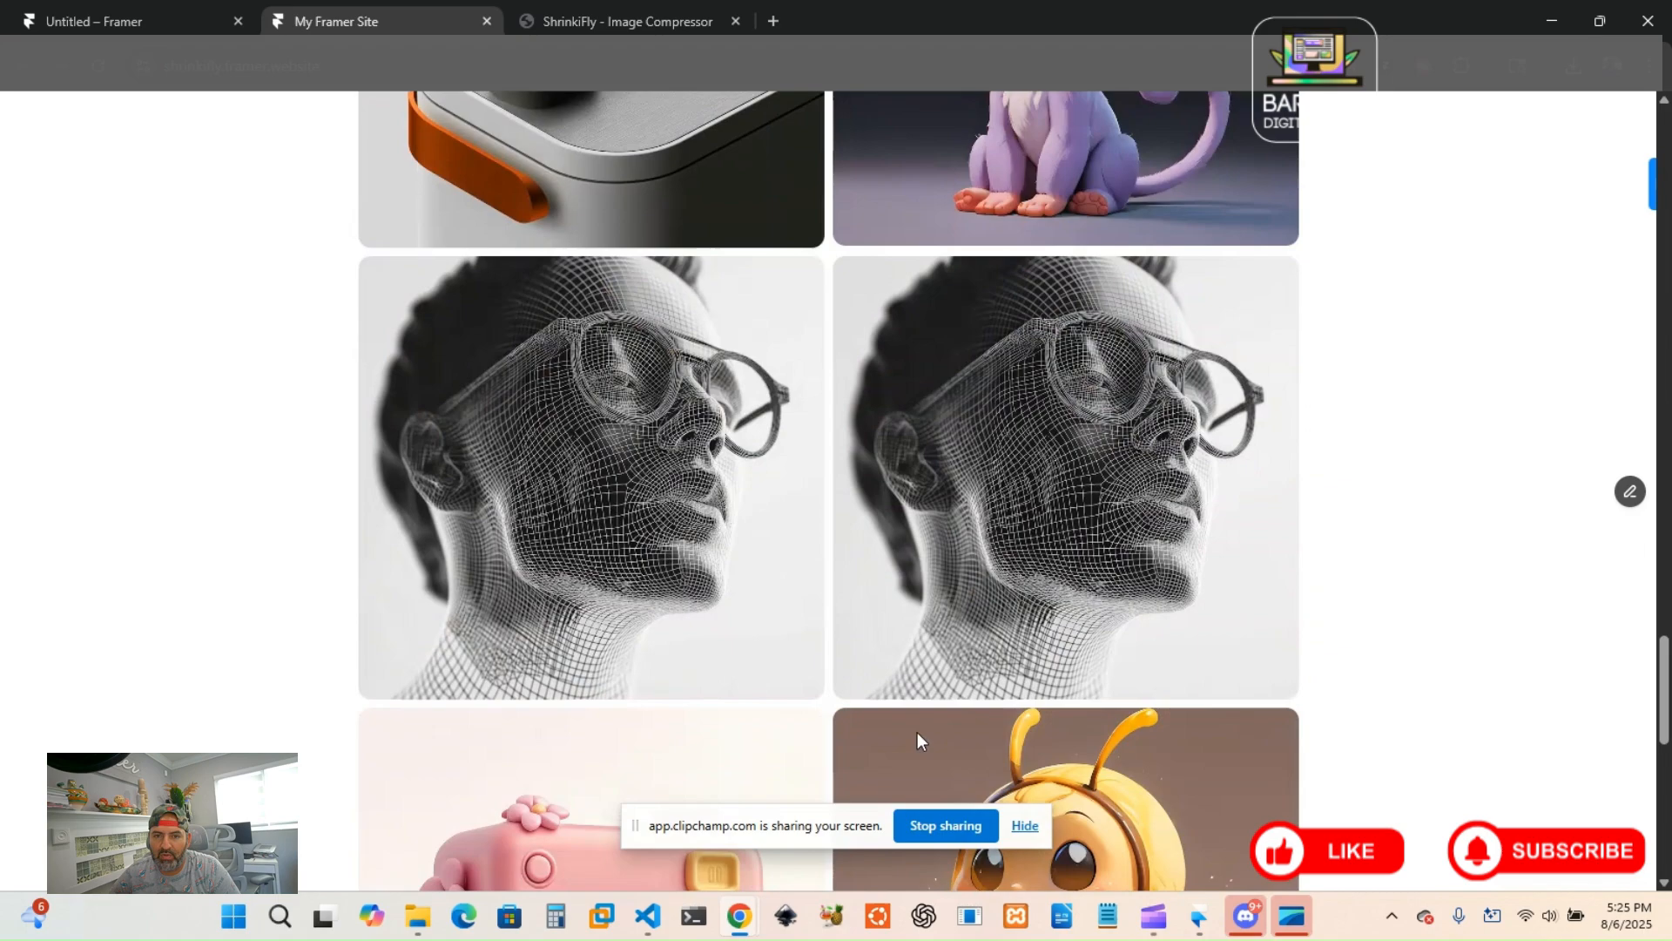
scroll(1143, 619, "down", 2)
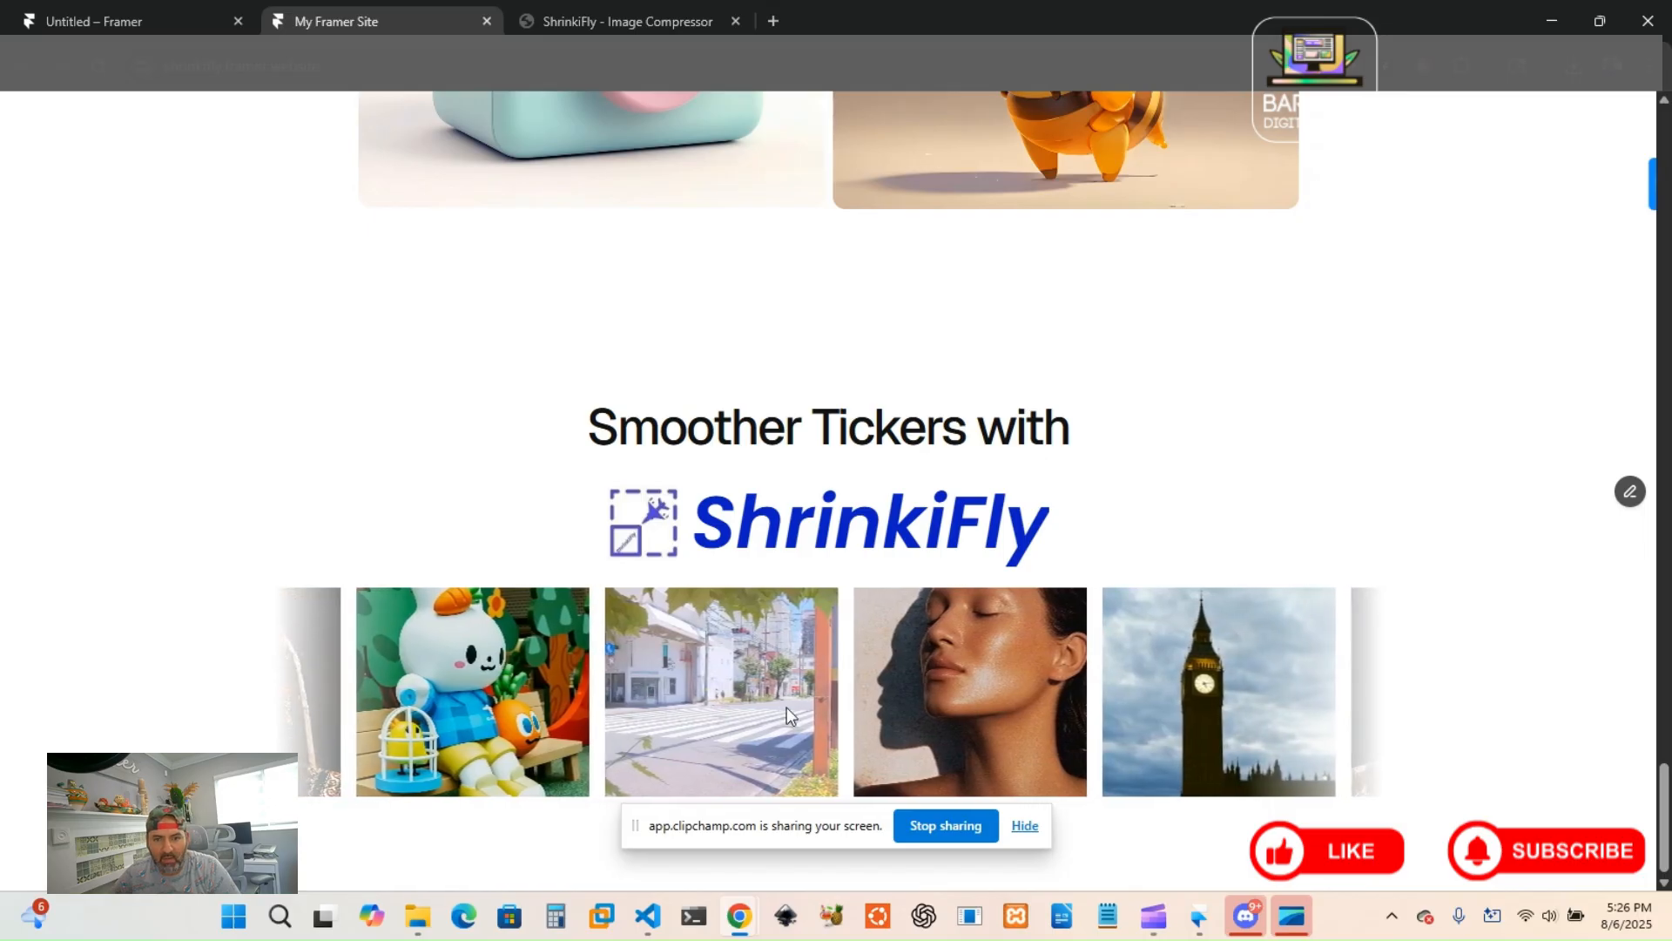
right_click(682, 700)
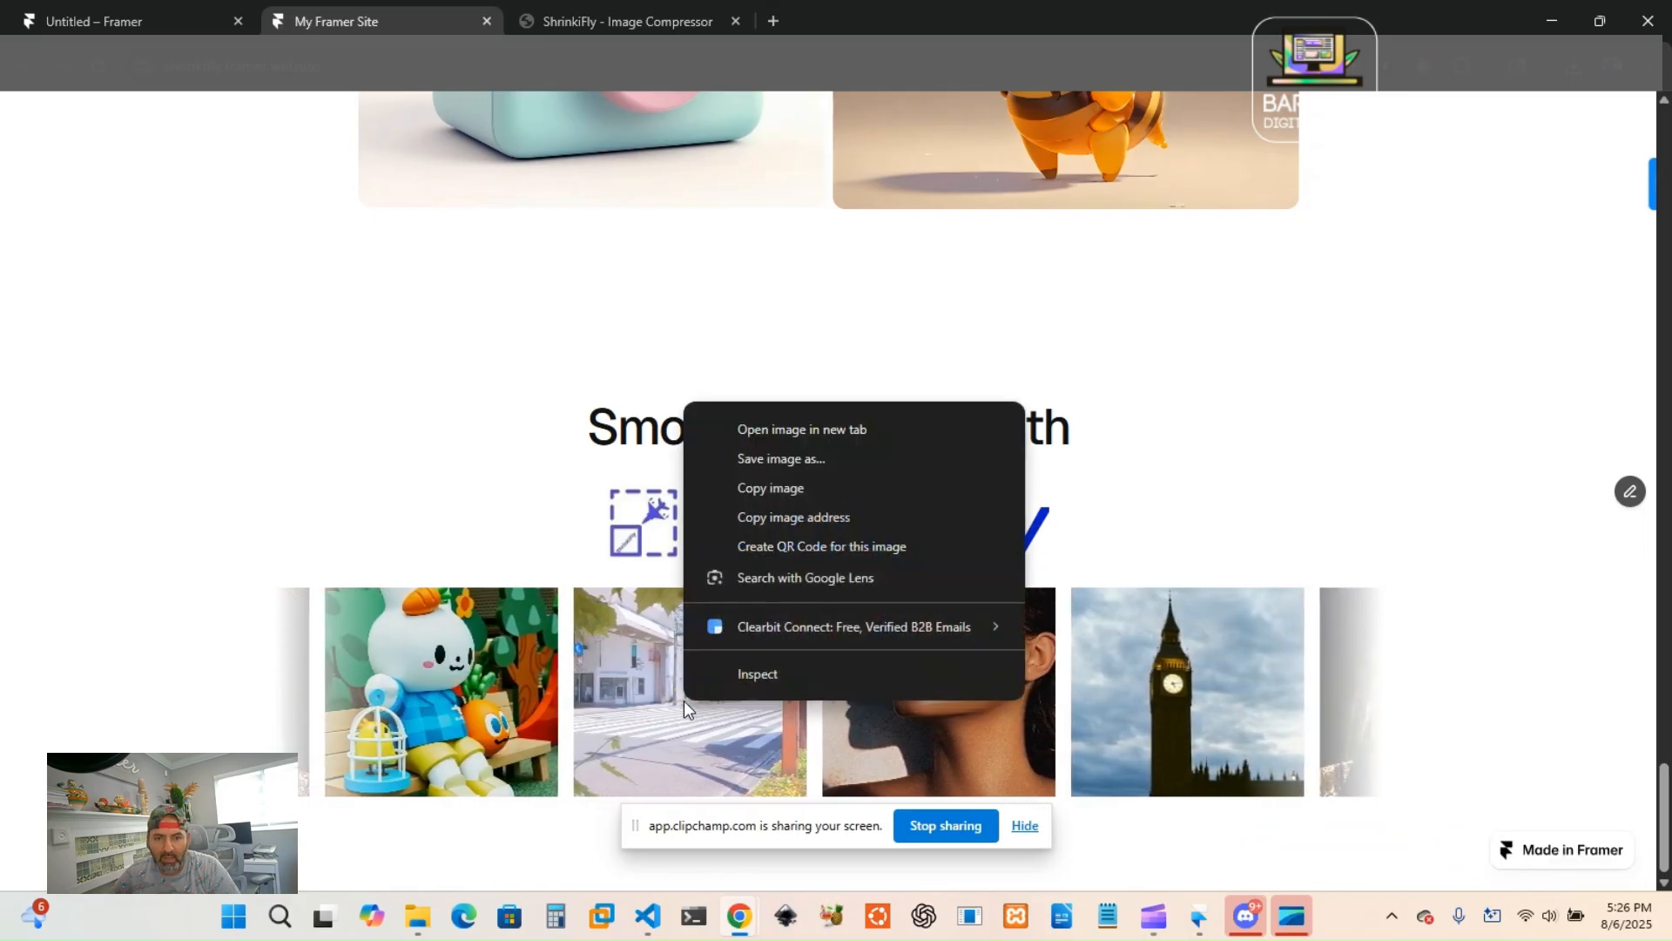
left_click(785, 460)
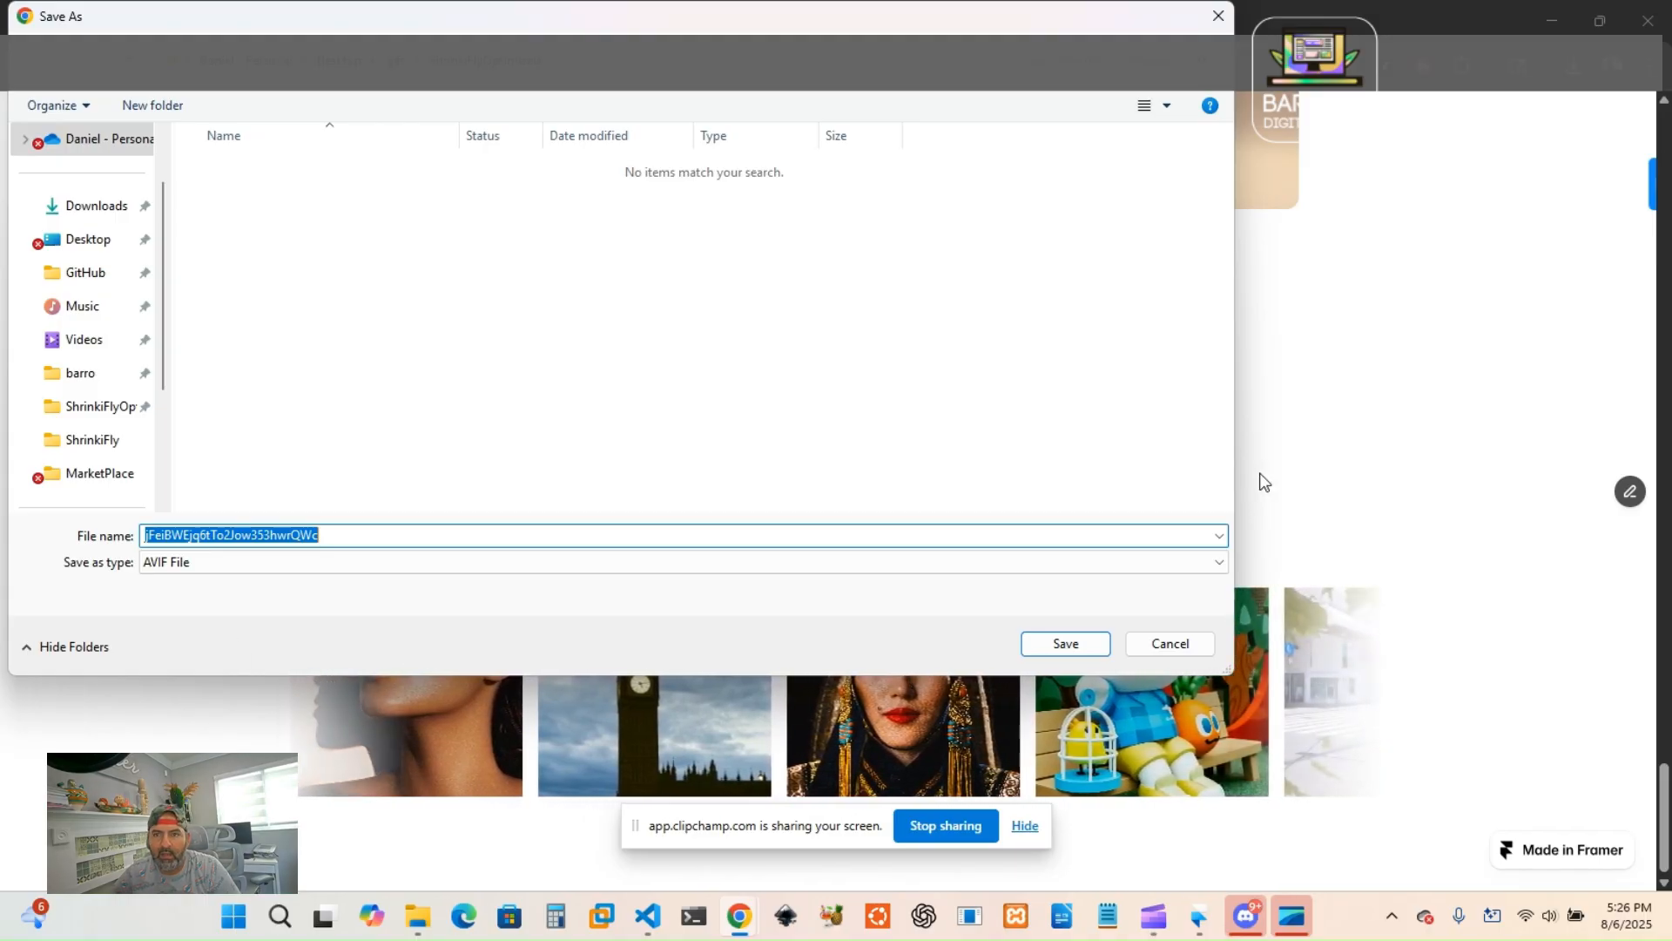
left_click(1218, 16)
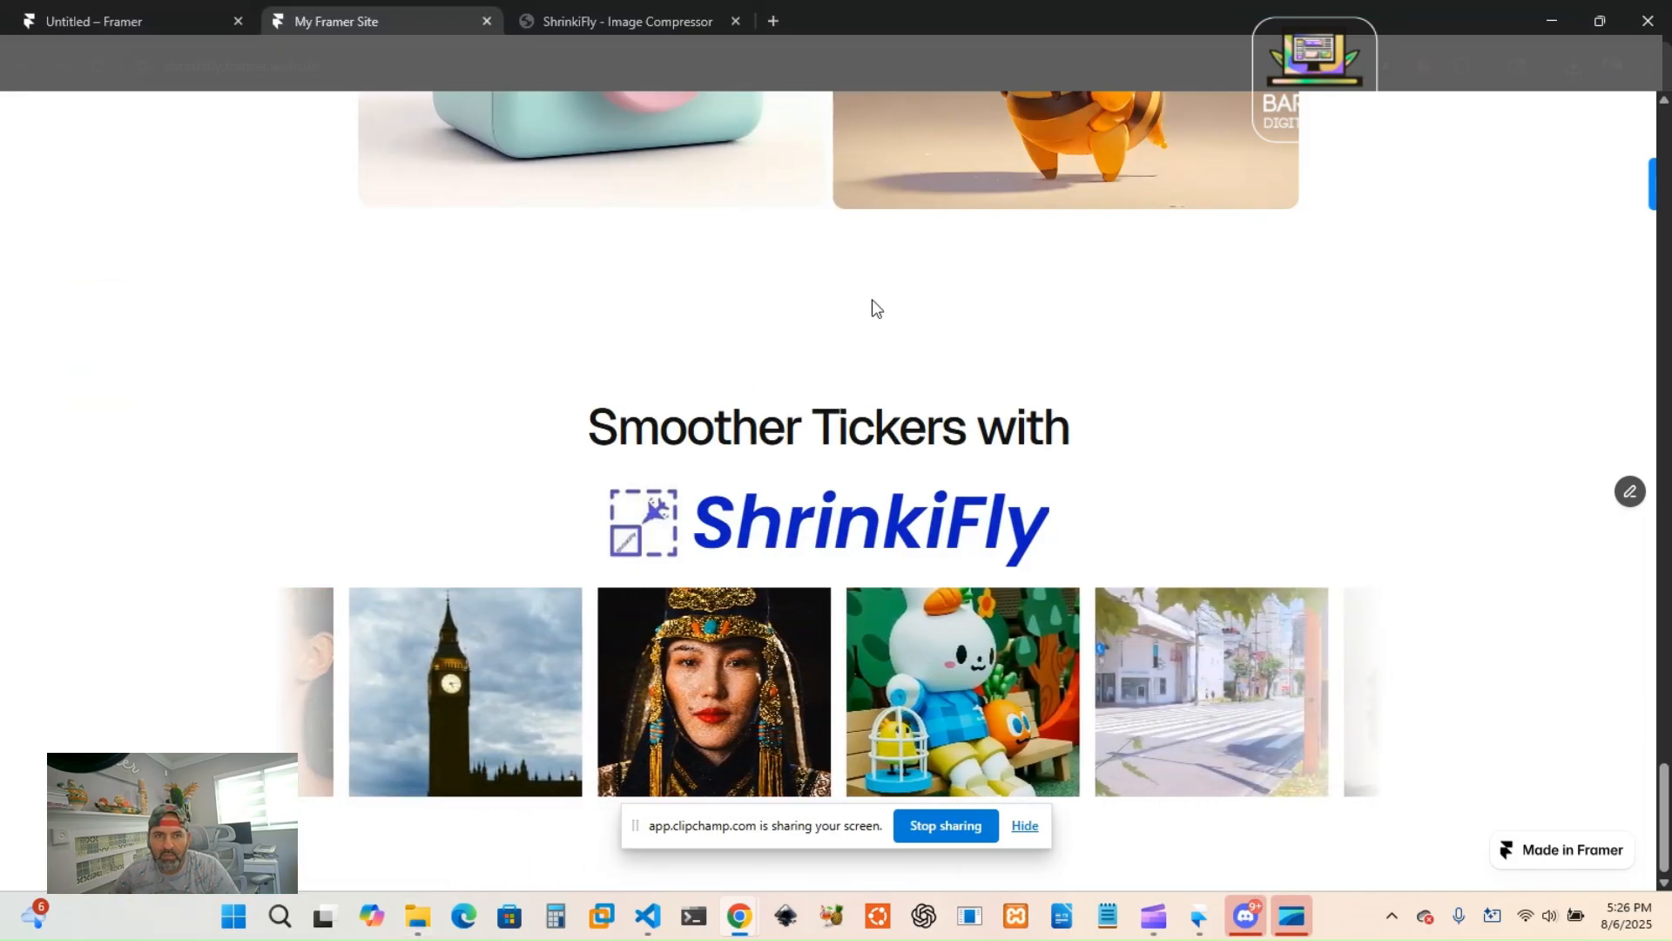
Switch to the ShrinkiFly image compressor page and examine its upload, output format and compression quality options.
left_click(618, 26)
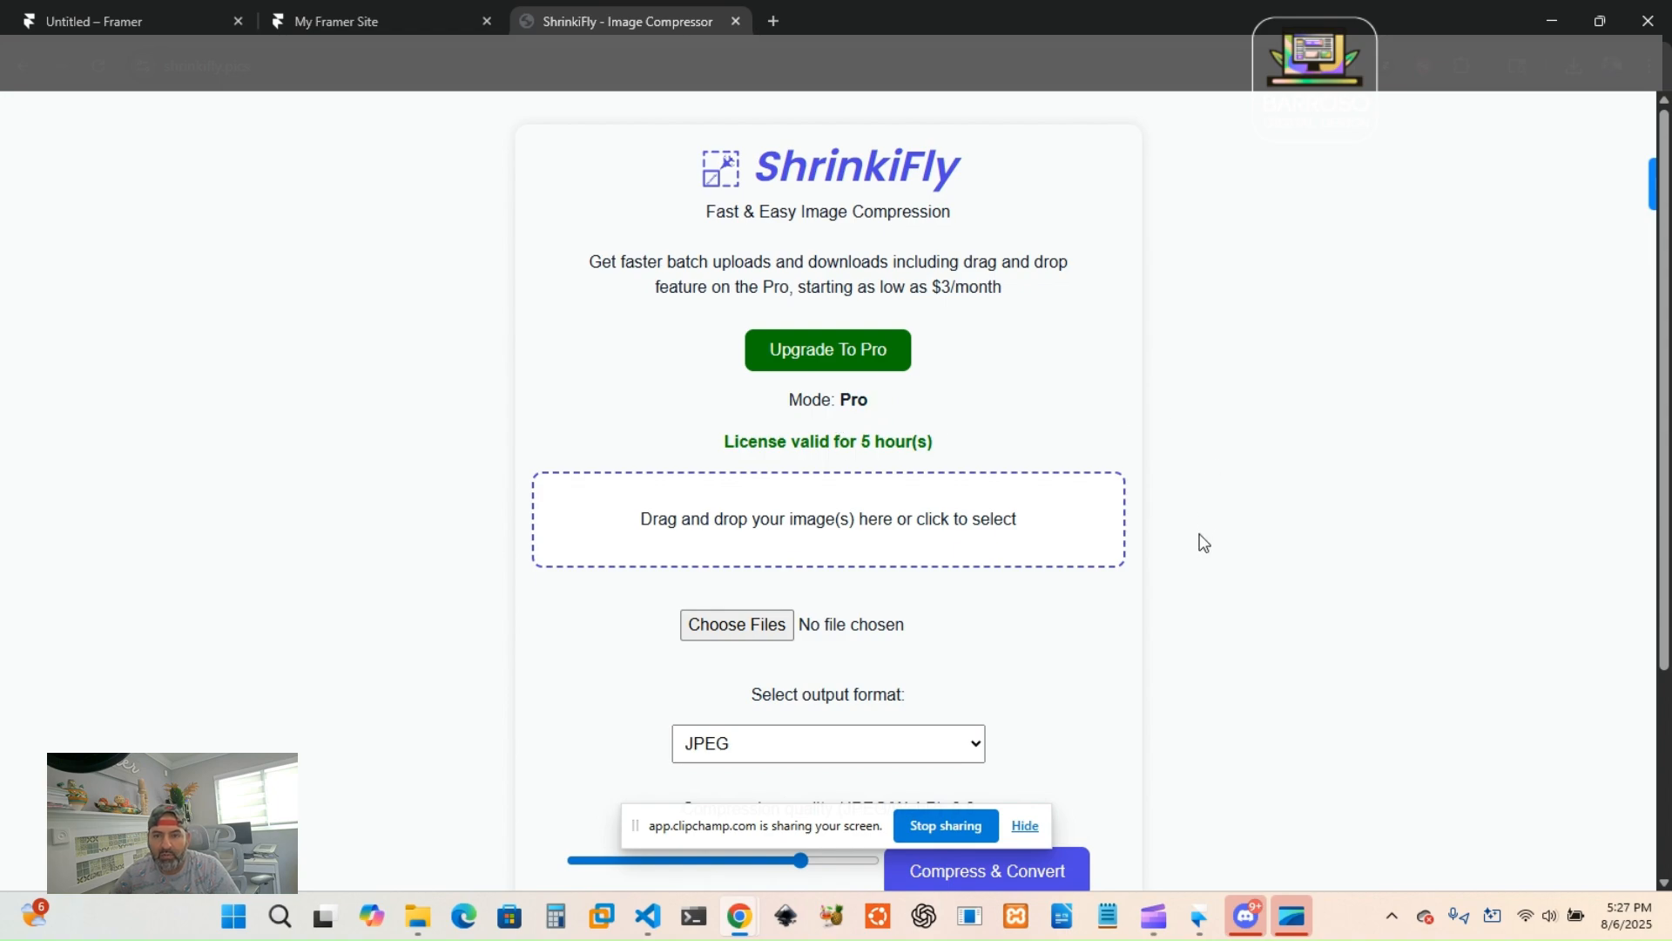
scroll(1202, 542, "down", 1)
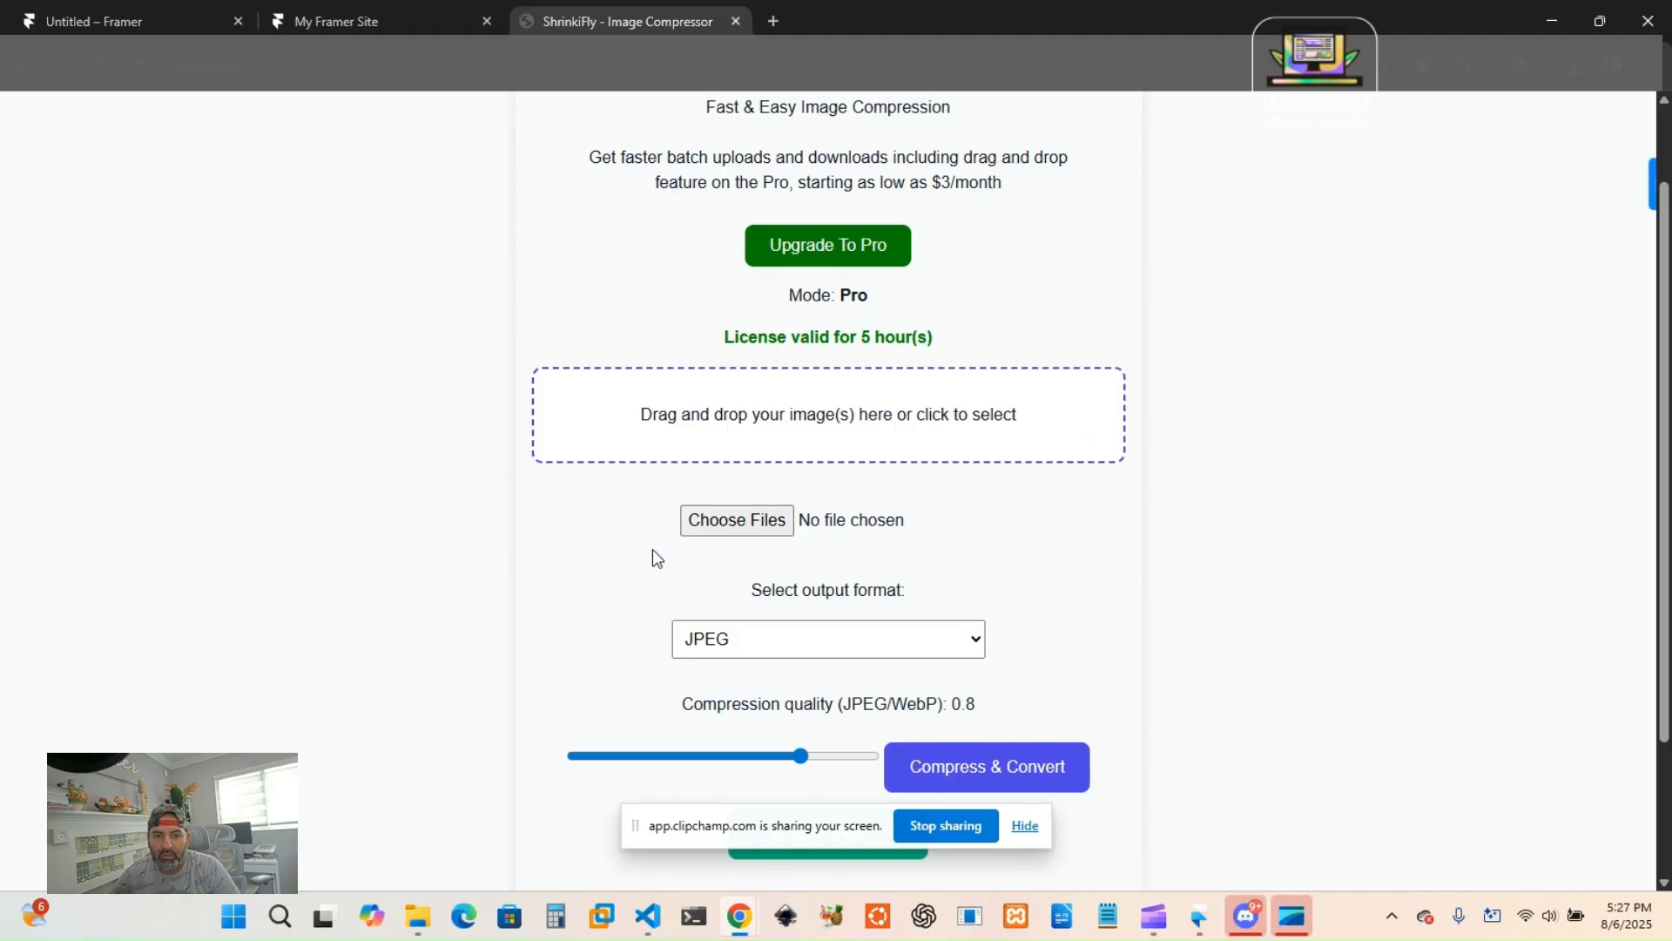
left_click(756, 525)
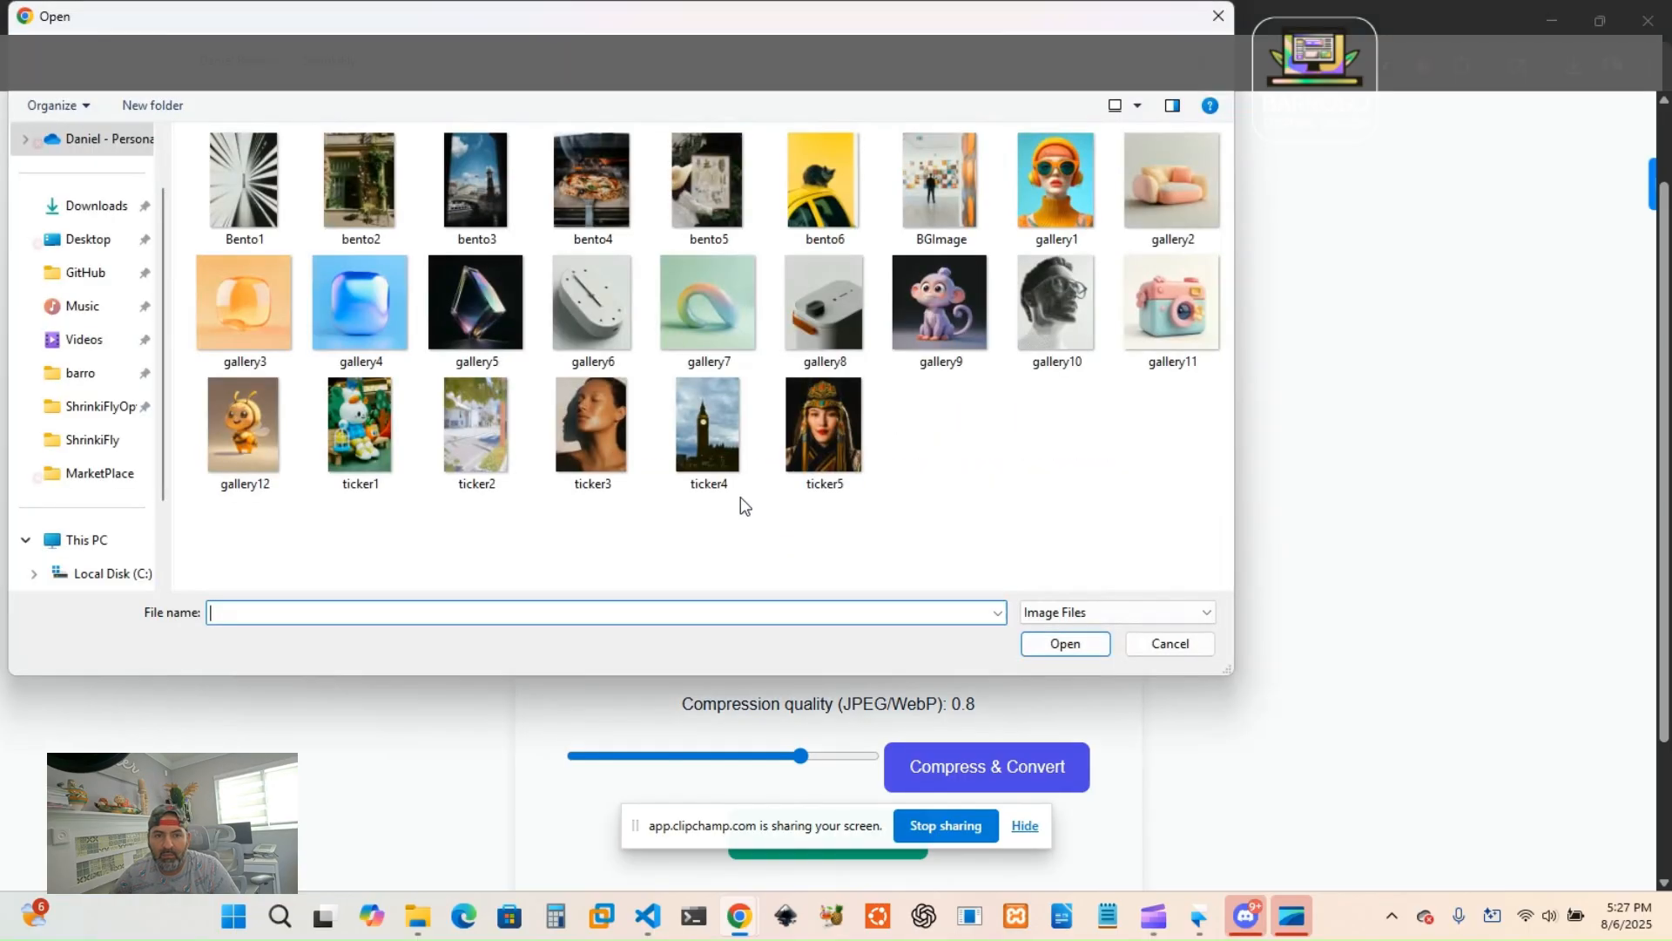
left_click(343, 307)
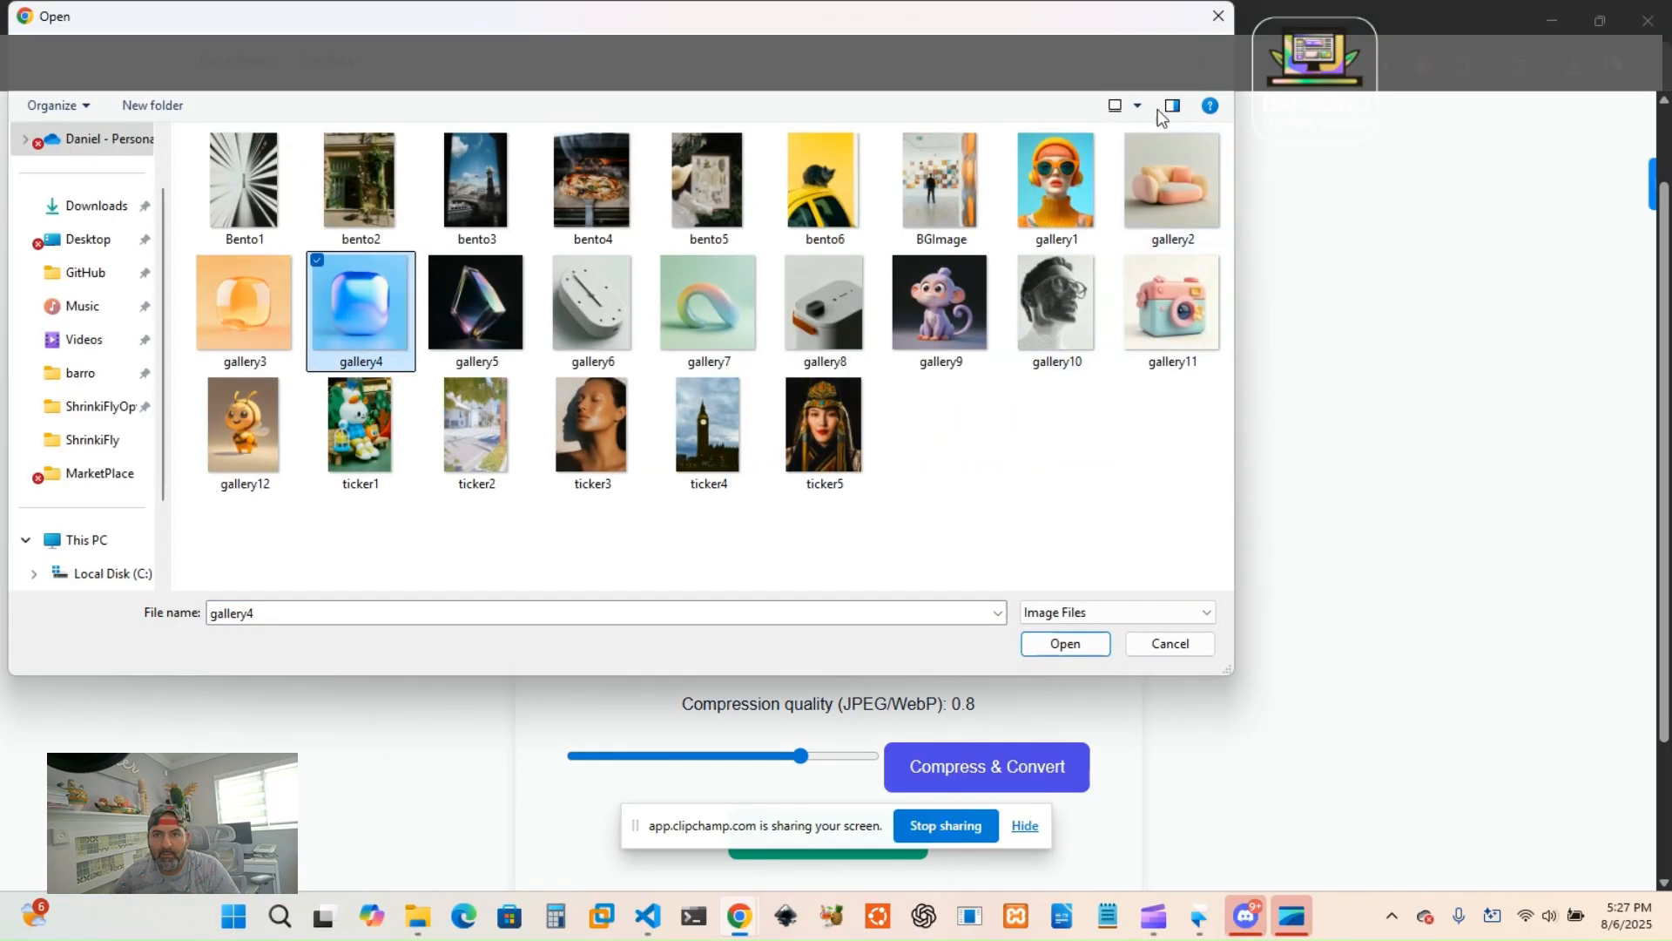
left_click(1222, 18)
scroll(1089, 566, "down", 2)
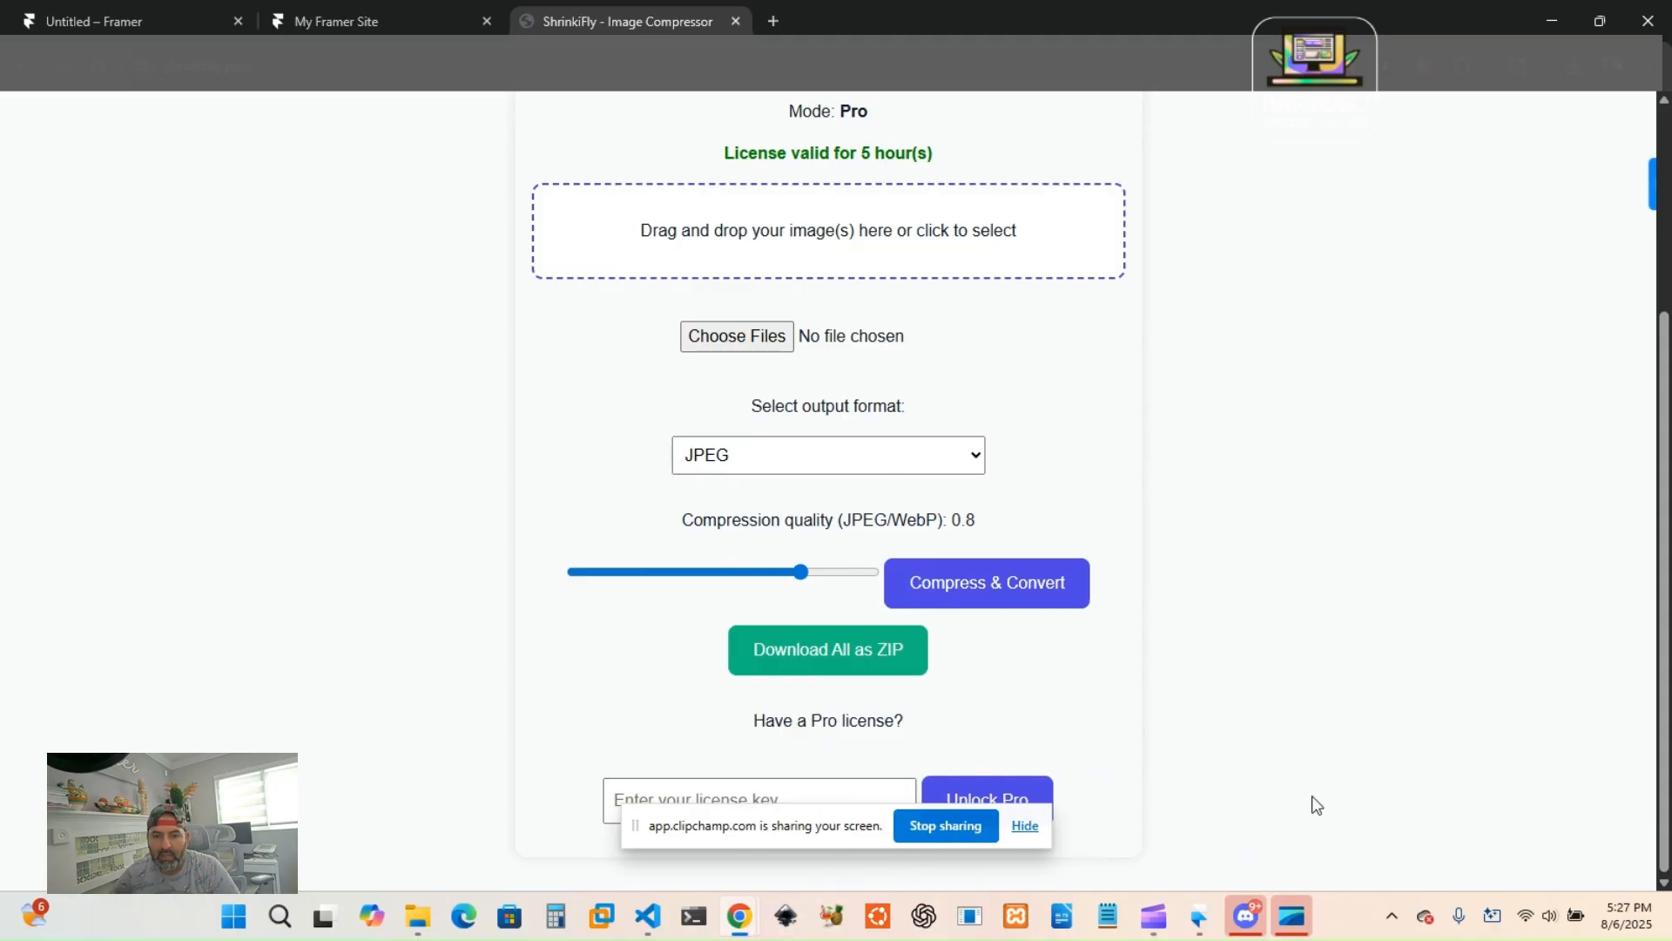
scroll(761, 605, "up", 3)
scroll(1086, 586, "down", 2)
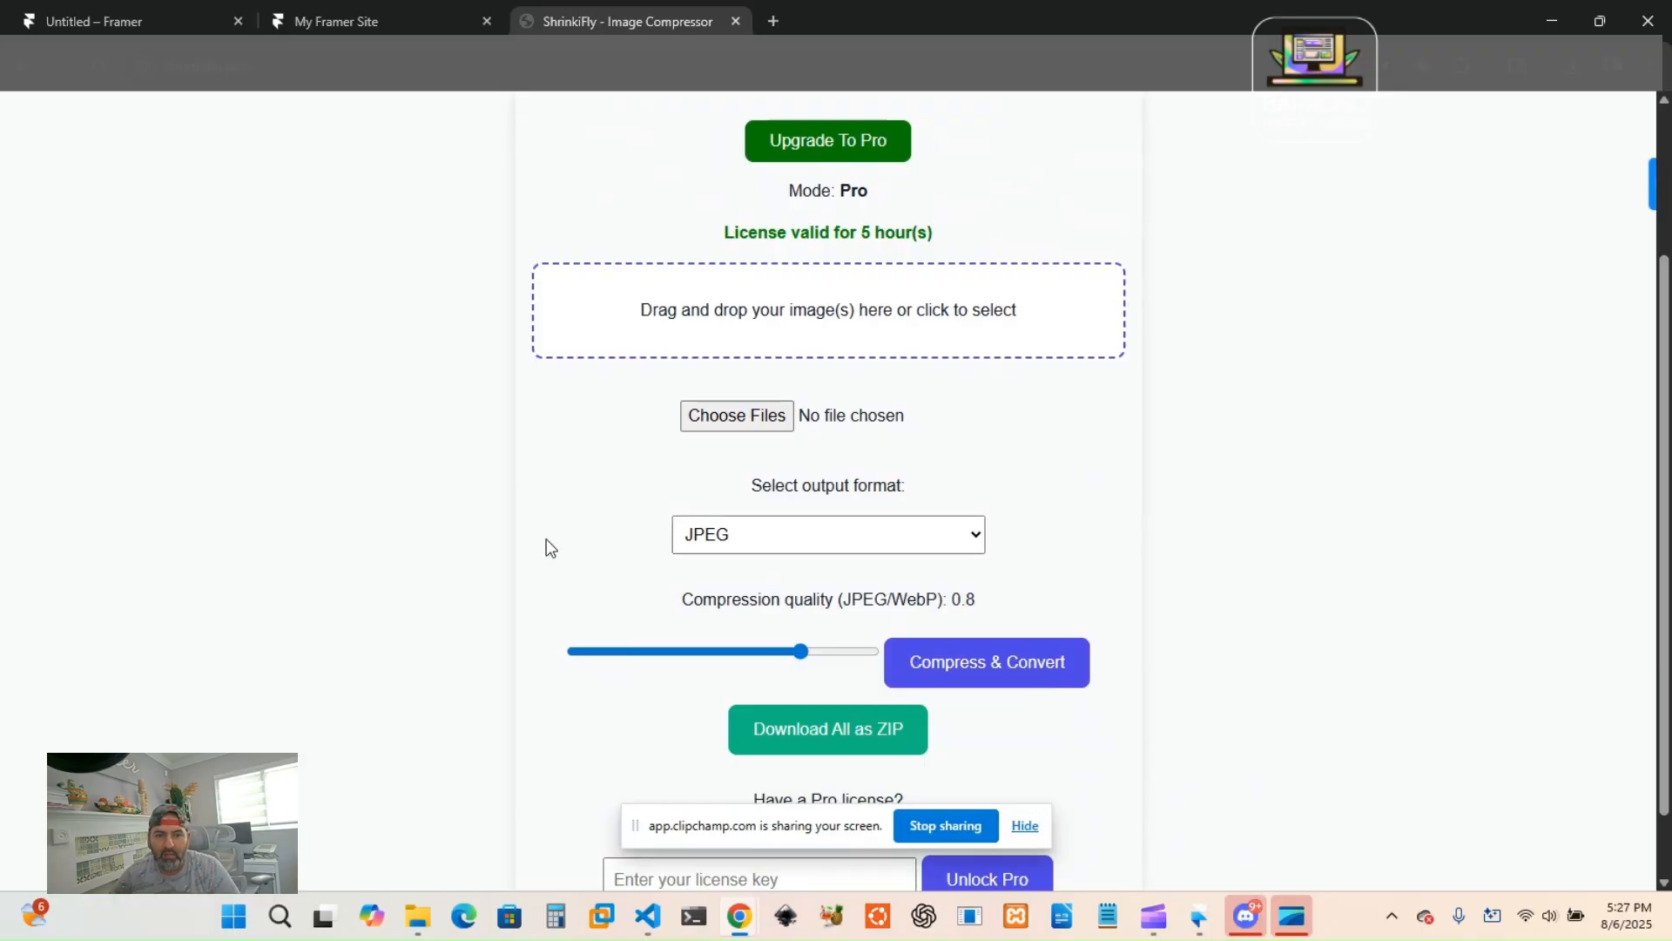
Switch to File Explorer and delete all the compressed images in the ShrinkiFlyOptimized folder.
left_click(418, 915)
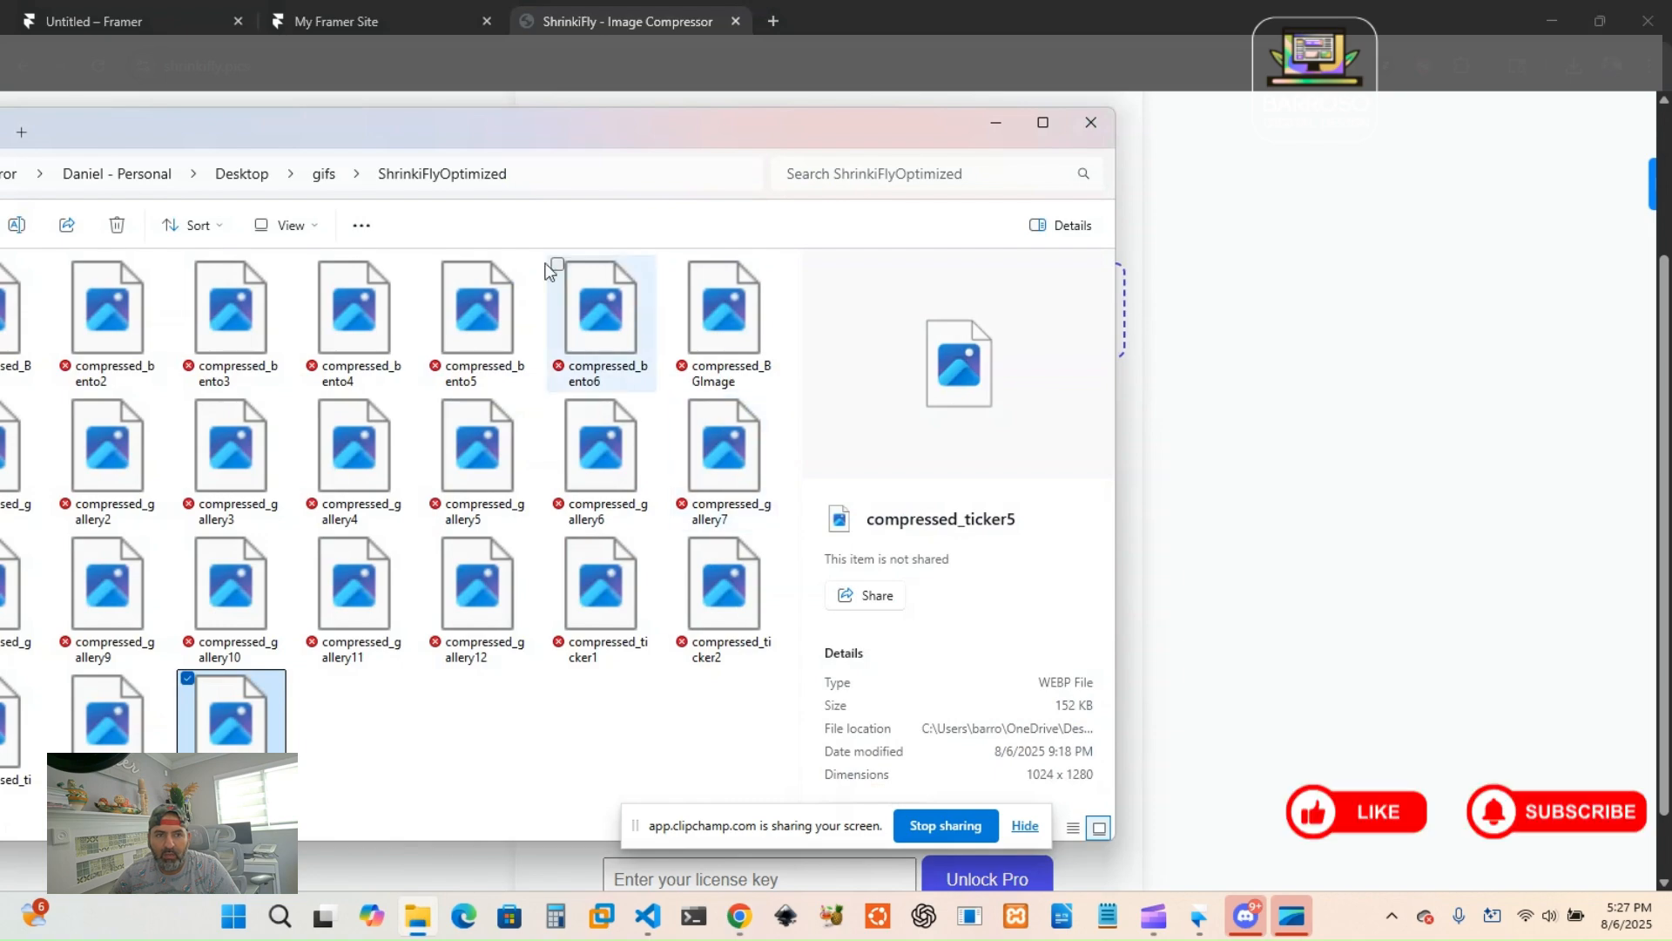
left_click_drag(387, 128, 744, 152)
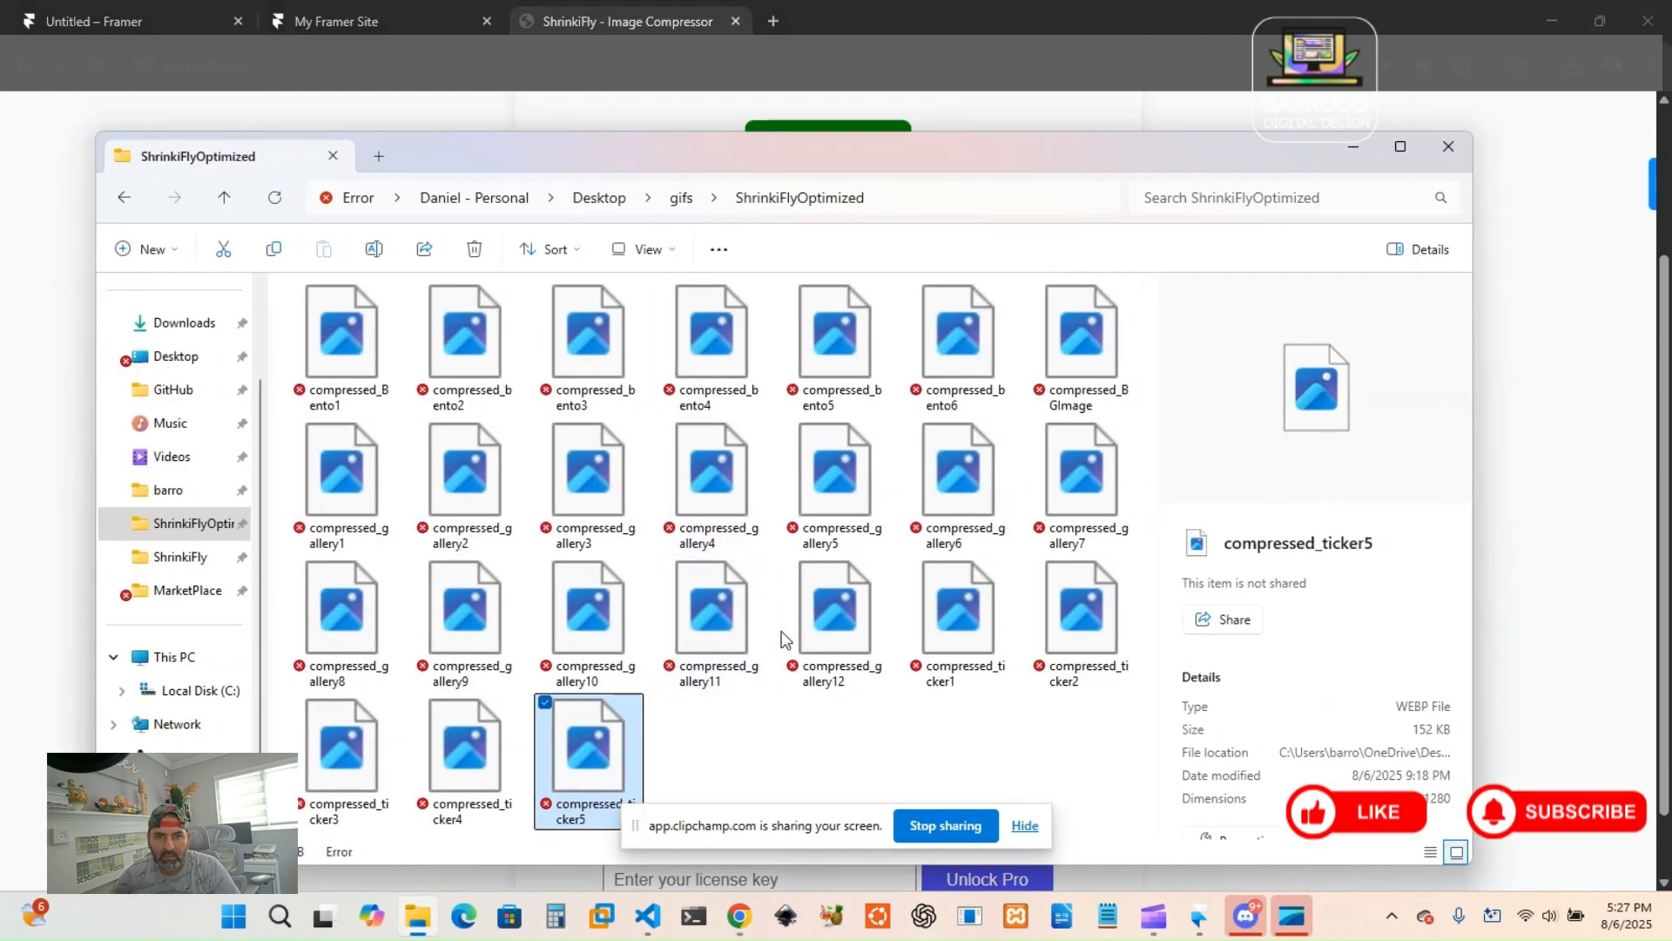
left_click_drag(1127, 788, 317, 342)
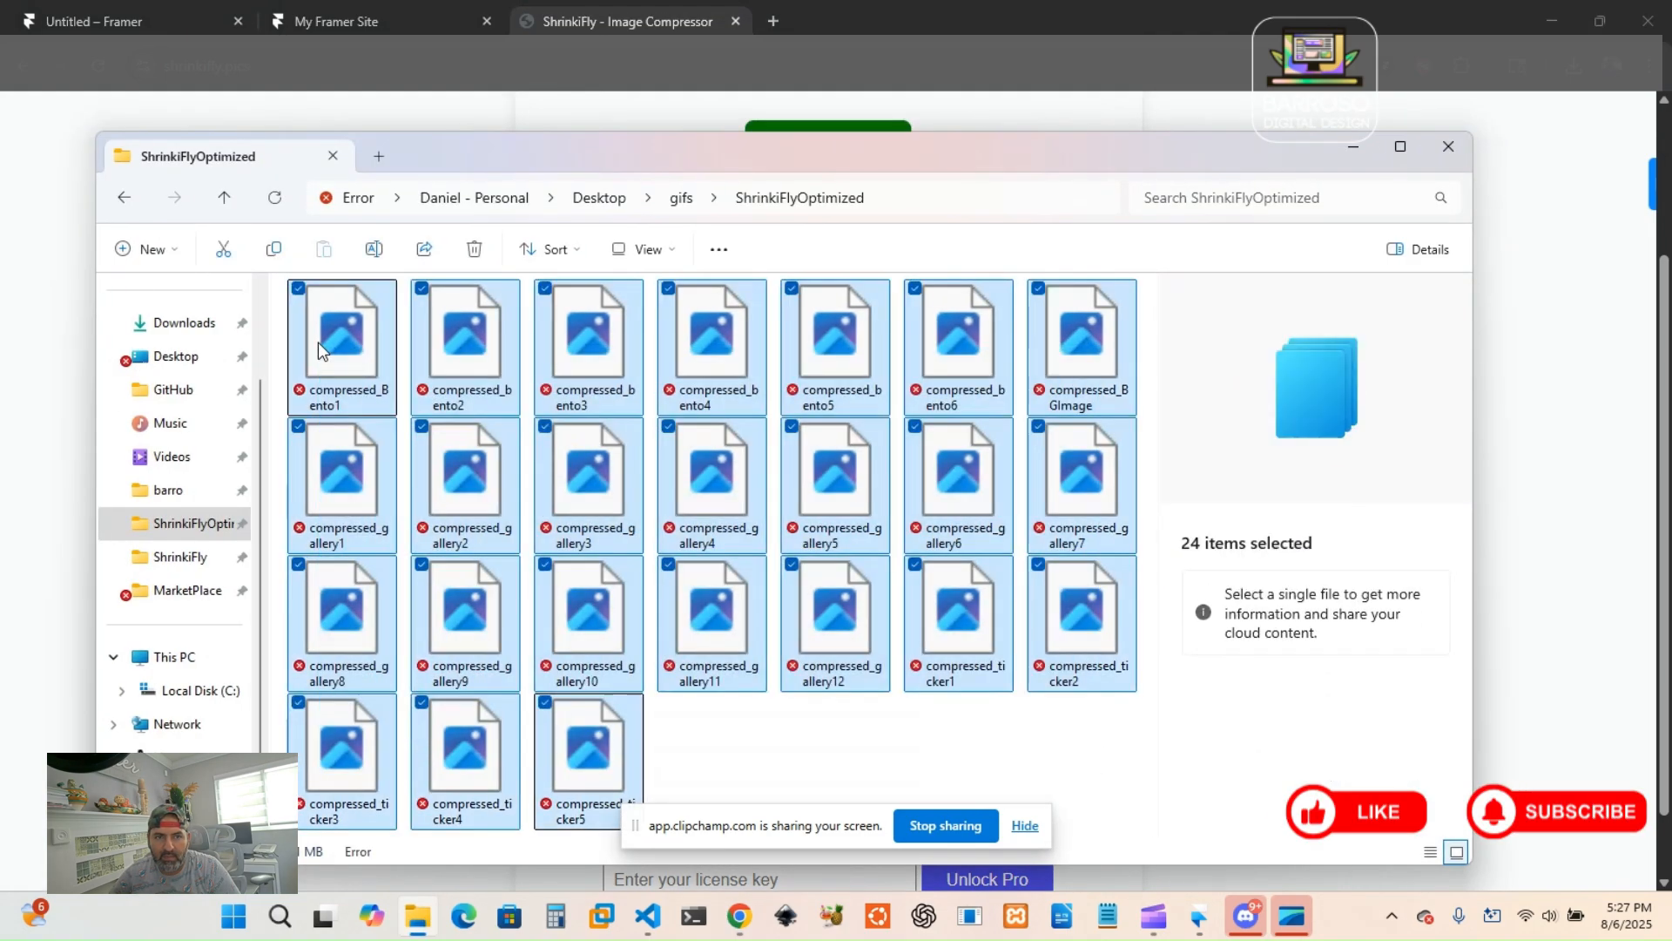
left_click(475, 250)
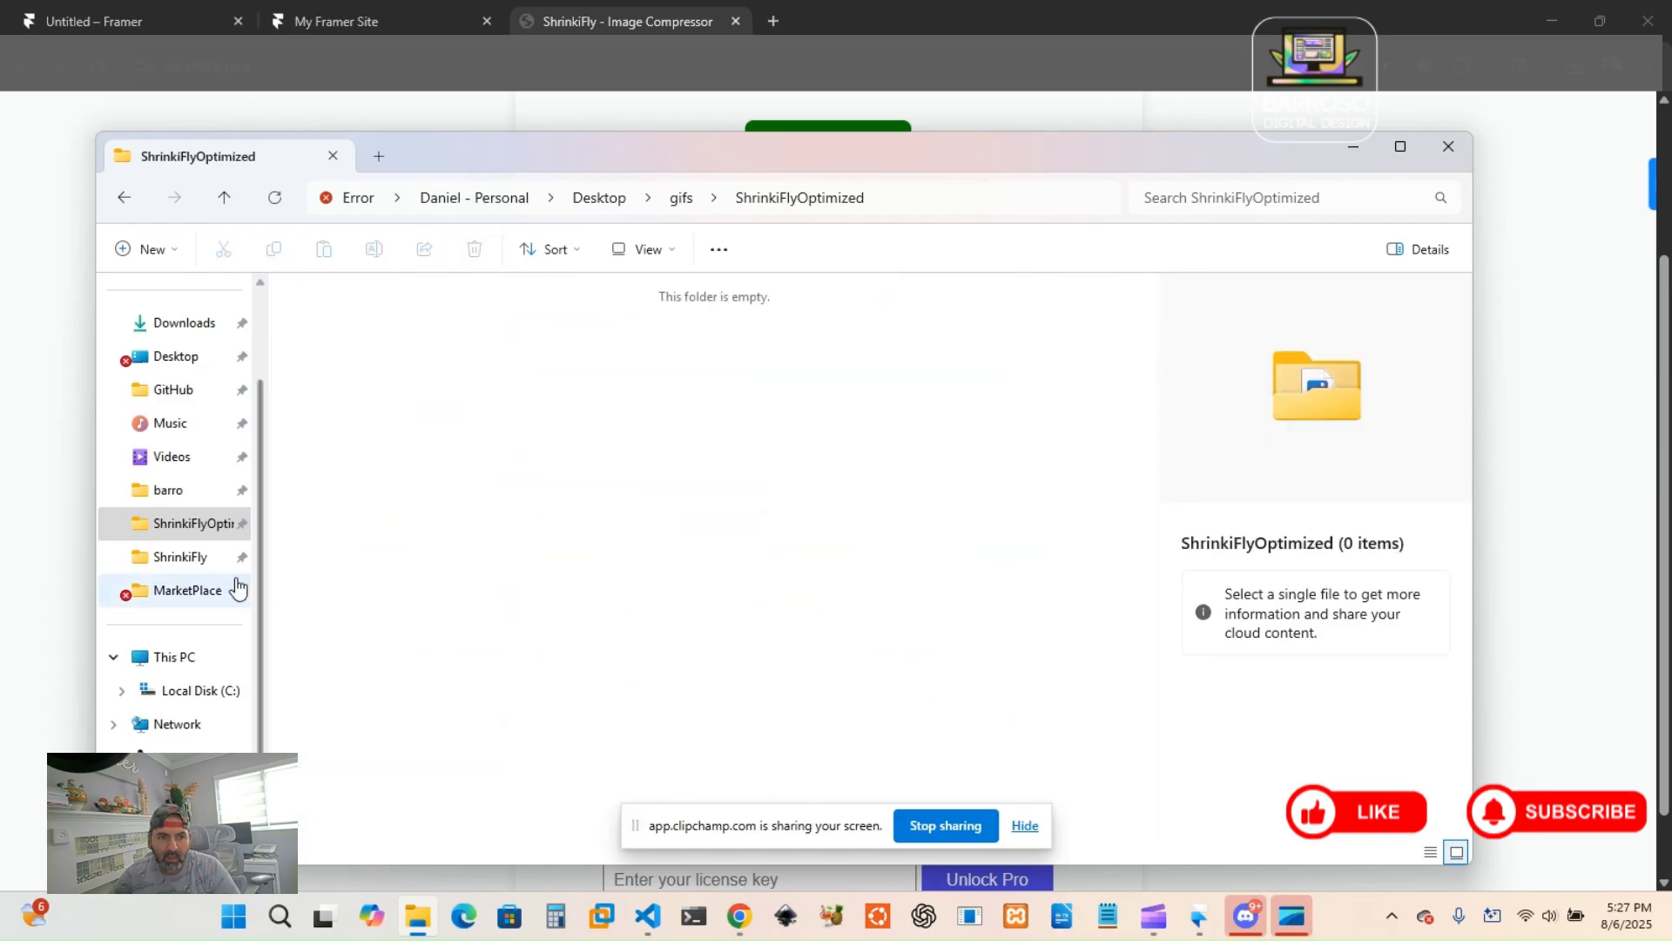
Add all images from the ShrinkiFly folder to the compressor, compress them as JPEG at 0.8 quality and compare the original and compressed sizes.
left_click(193, 561)
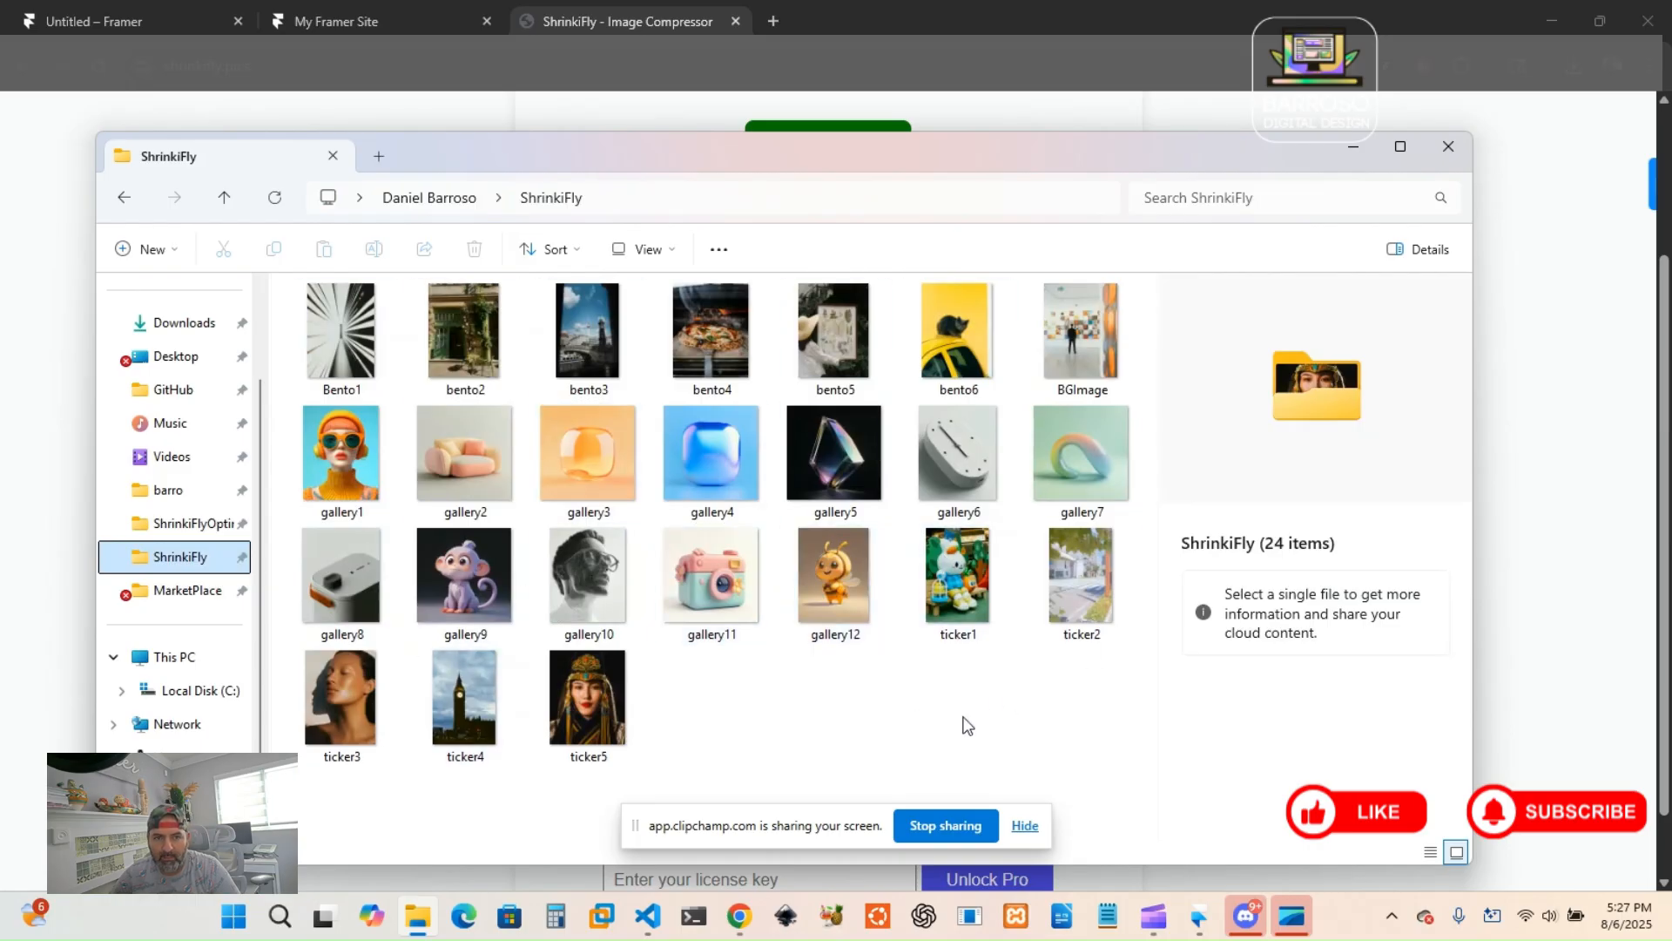
left_click_drag(281, 302, 1076, 775)
left_click_drag(845, 157, 903, 441)
left_click_drag(792, 571, 795, 324)
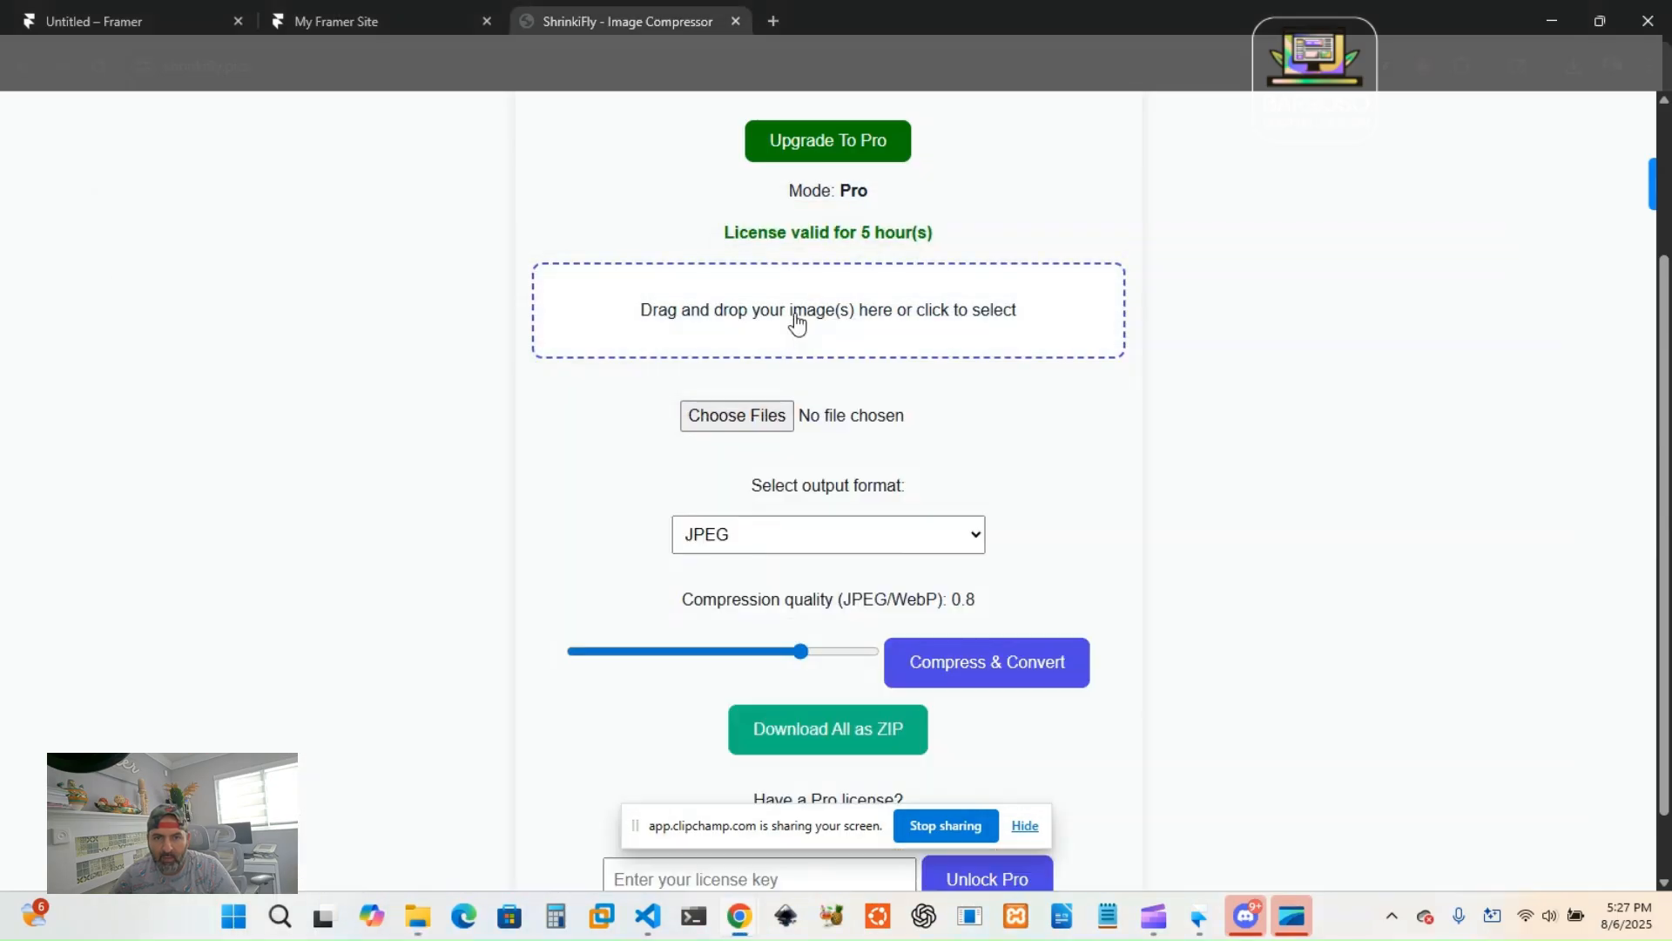
left_click(947, 667)
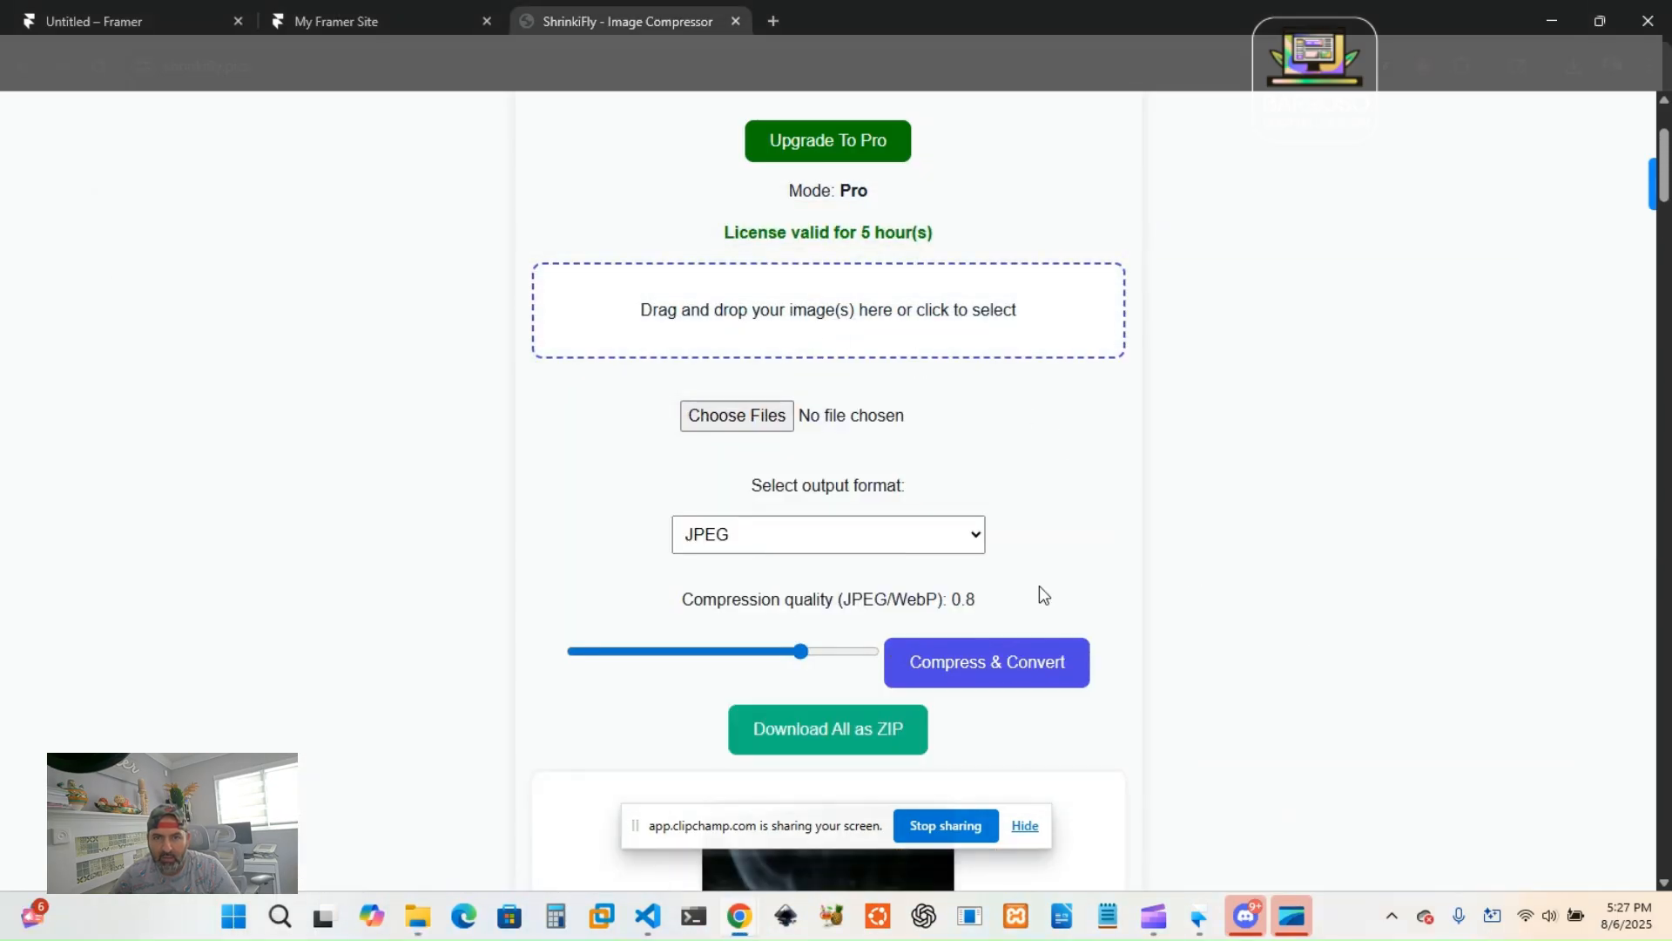
scroll(1034, 616, "down", 5)
scroll(1033, 615, "down", 5)
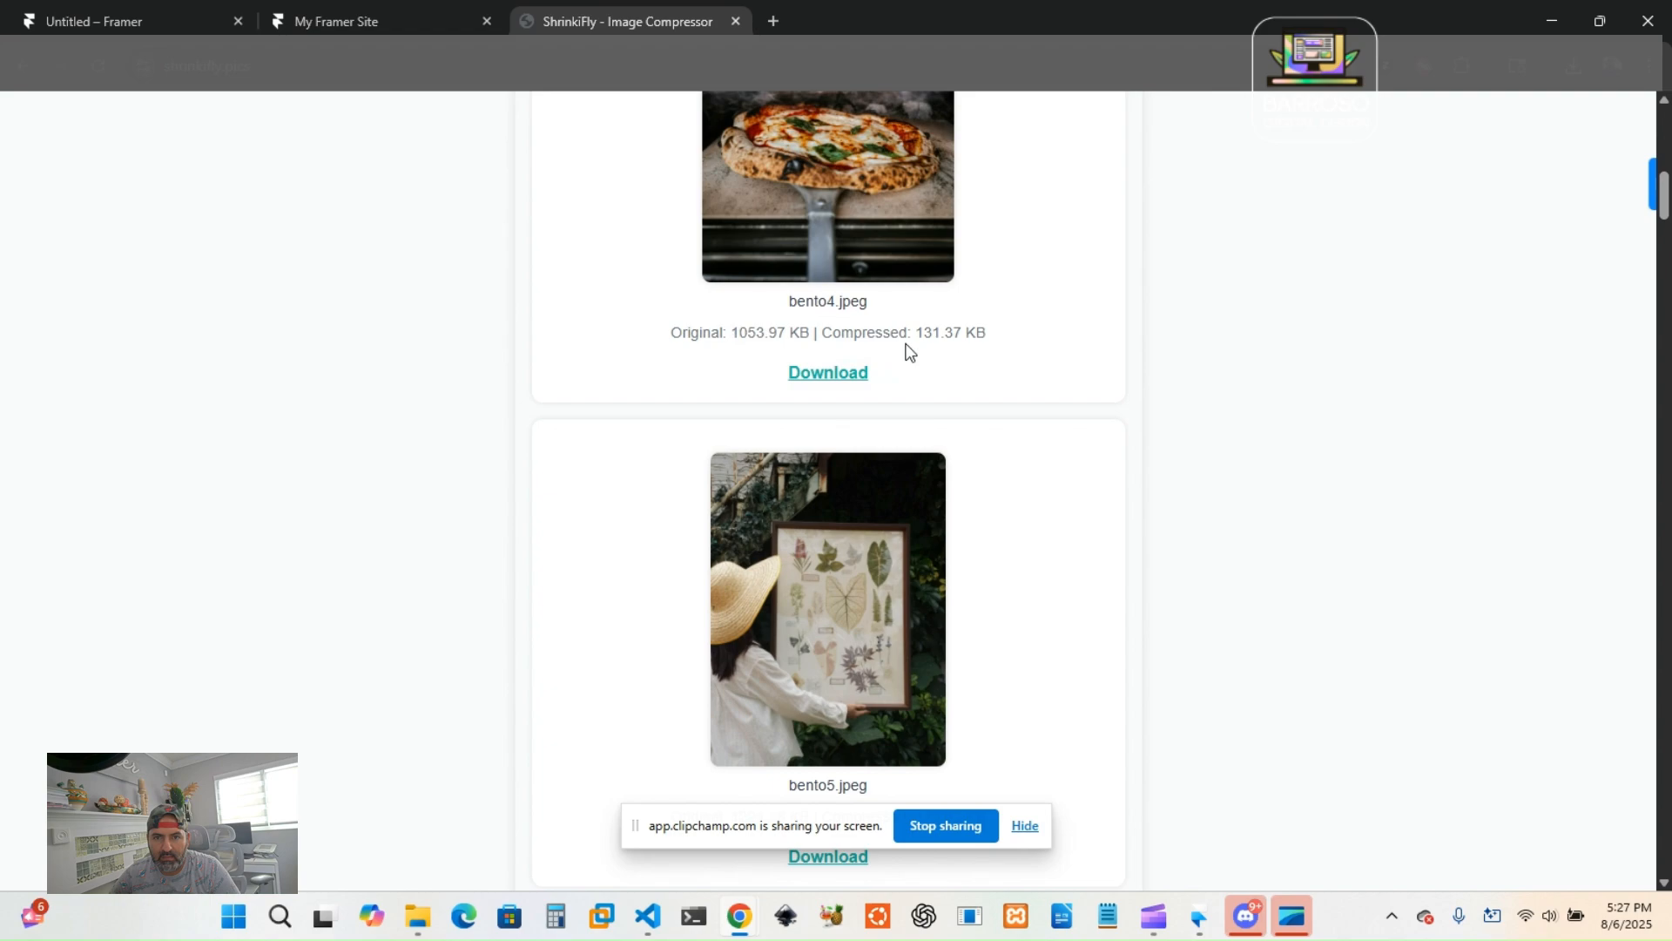
scroll(975, 355, "down", 4)
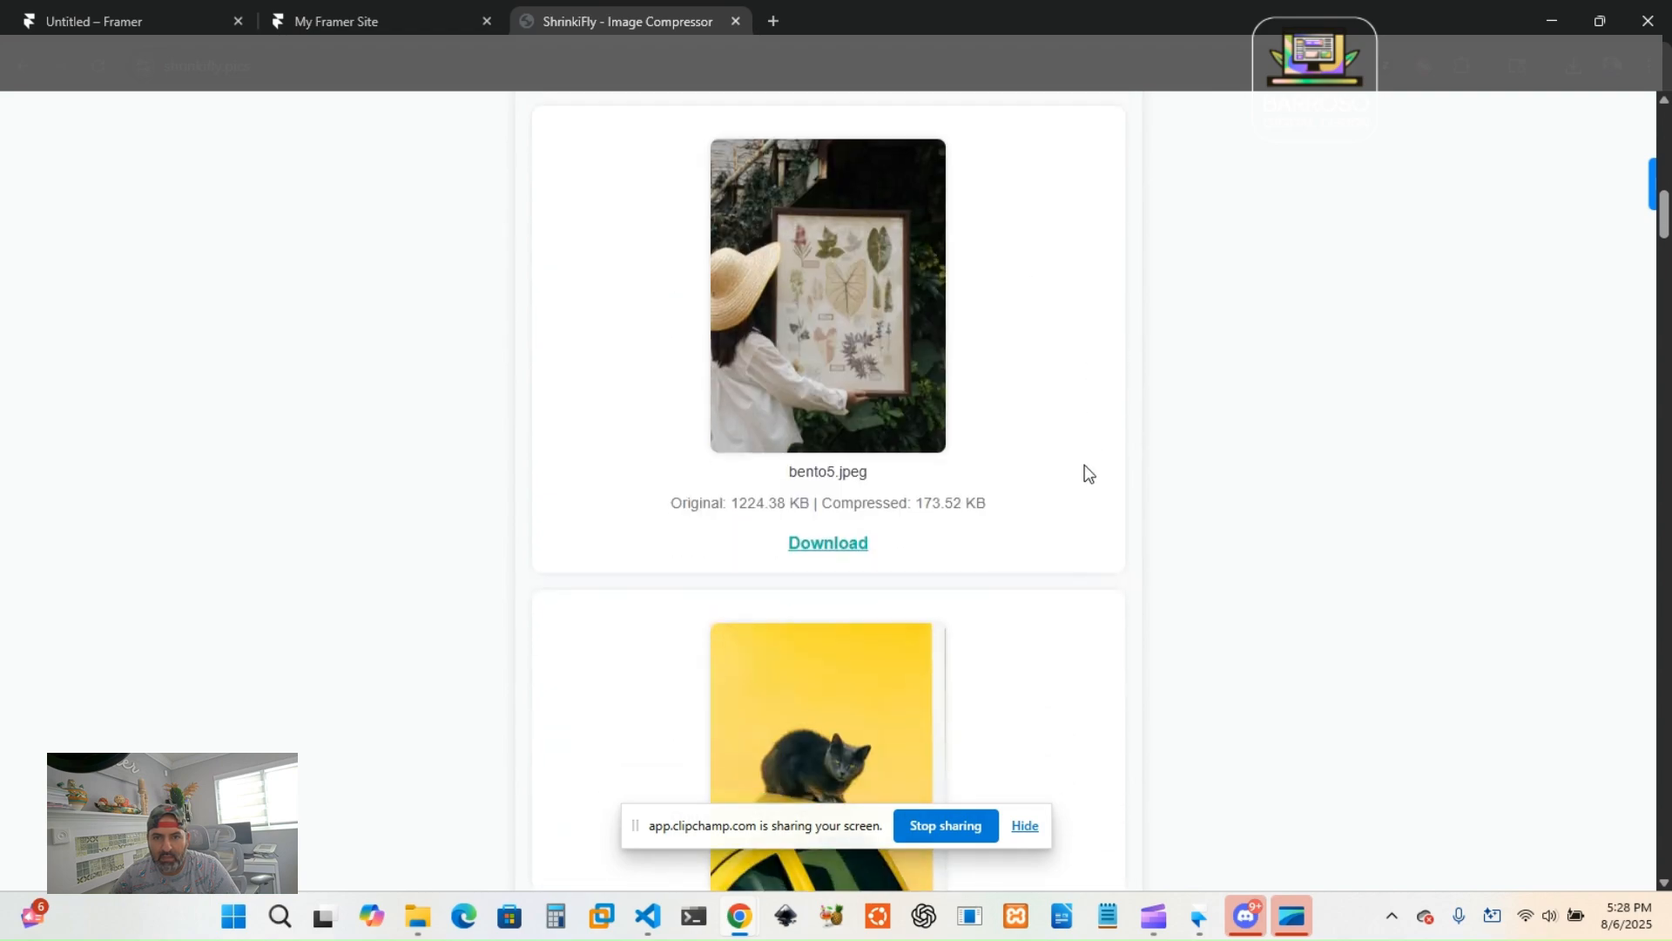
scroll(1001, 534, "up", 20)
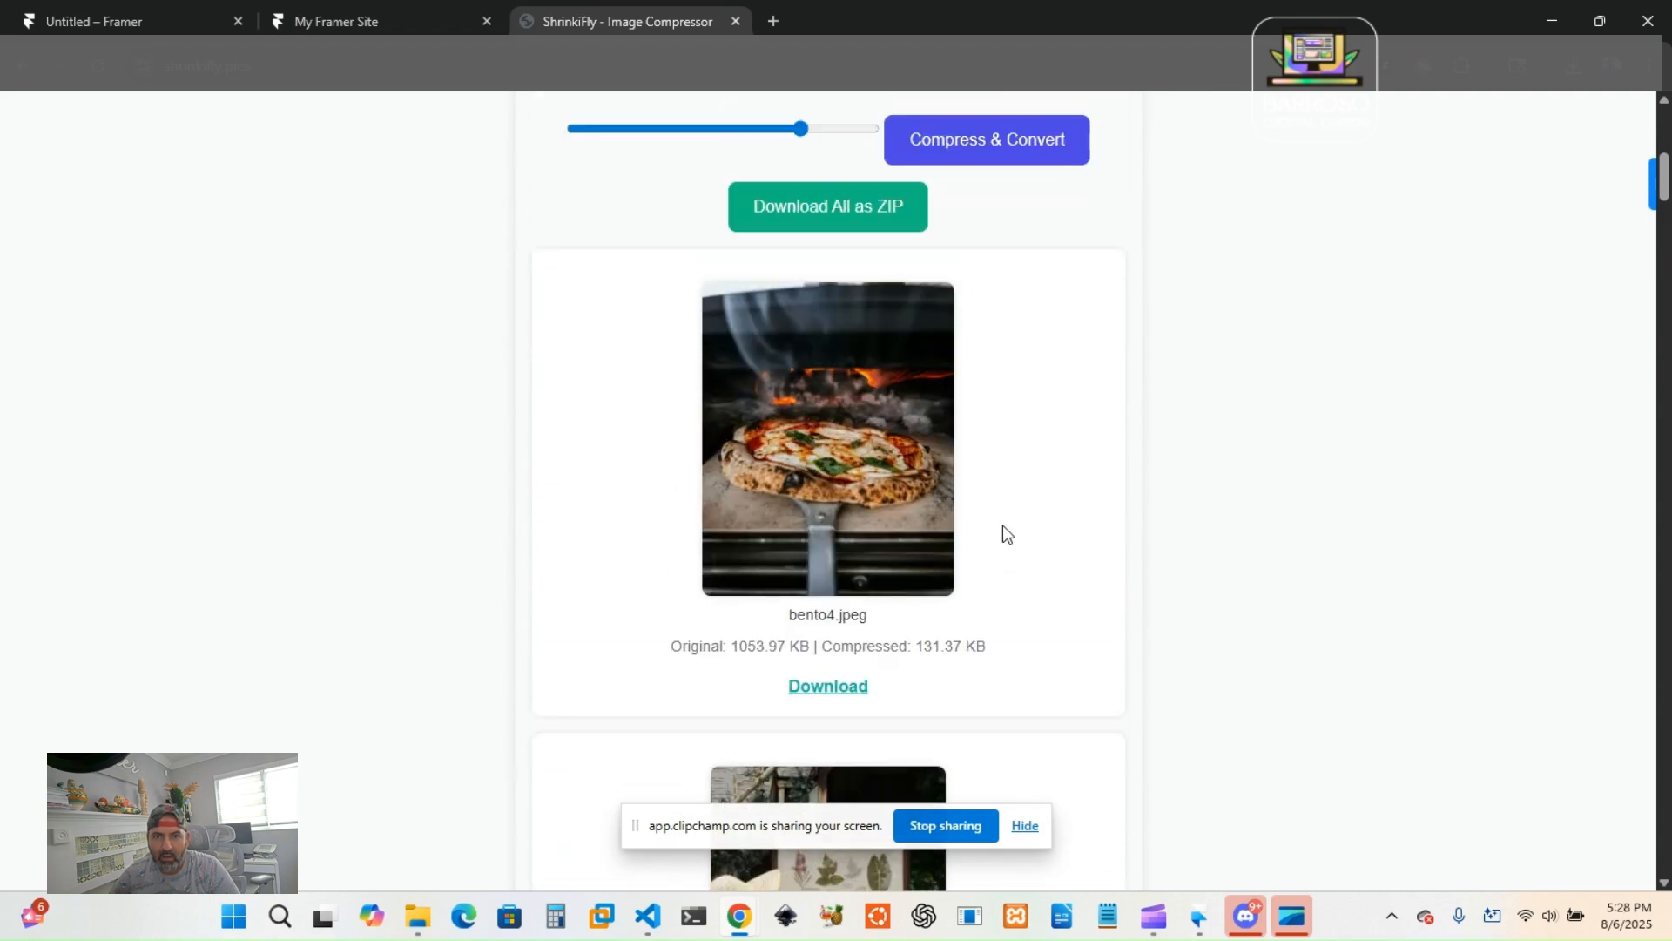
scroll(1217, 521, "down", 3)
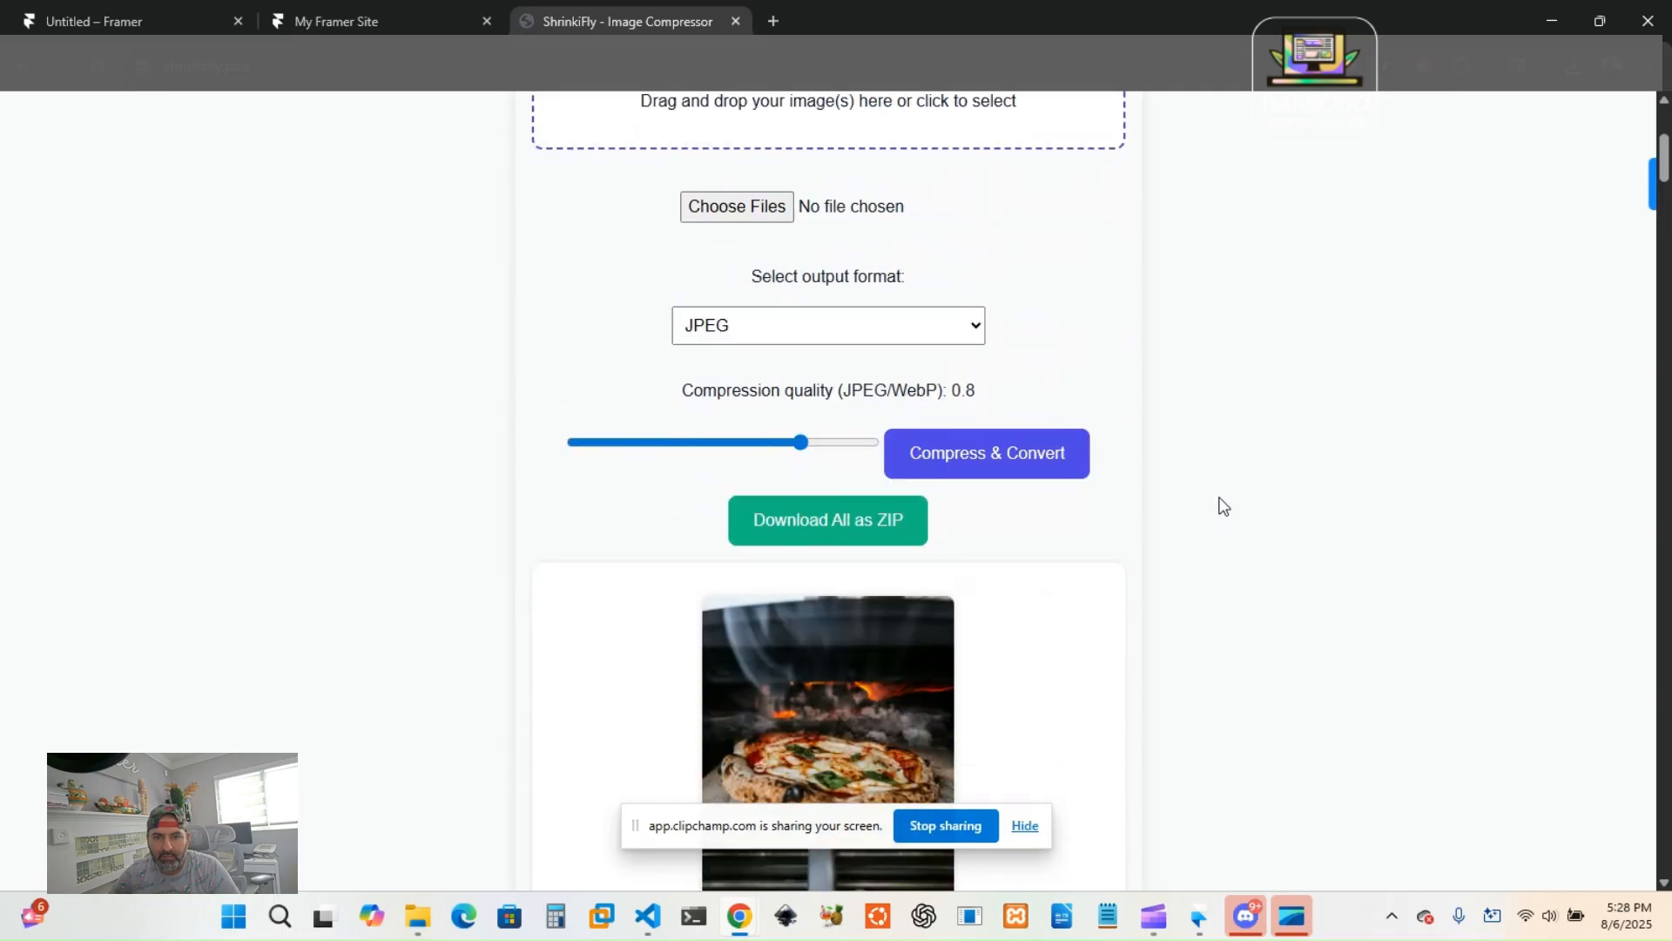
Set the output format to WebP with compression quality 0.65 and add all images from the ShrinkiFly folder for compression again.
scroll(1217, 504, "up", 1)
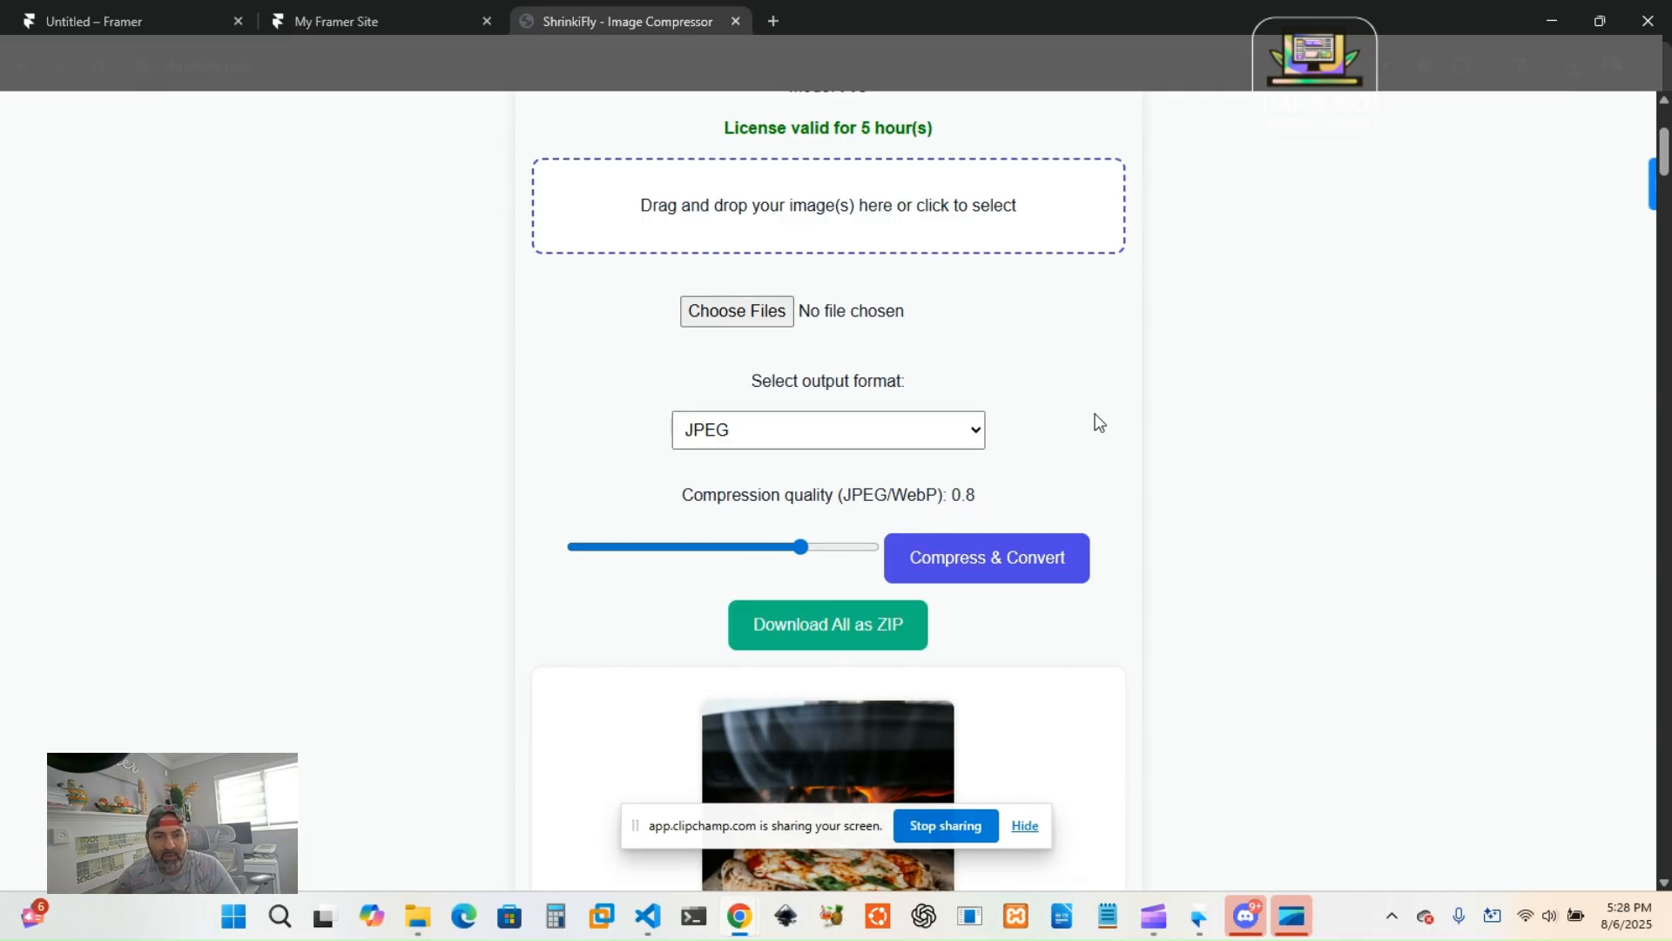
left_click(974, 431)
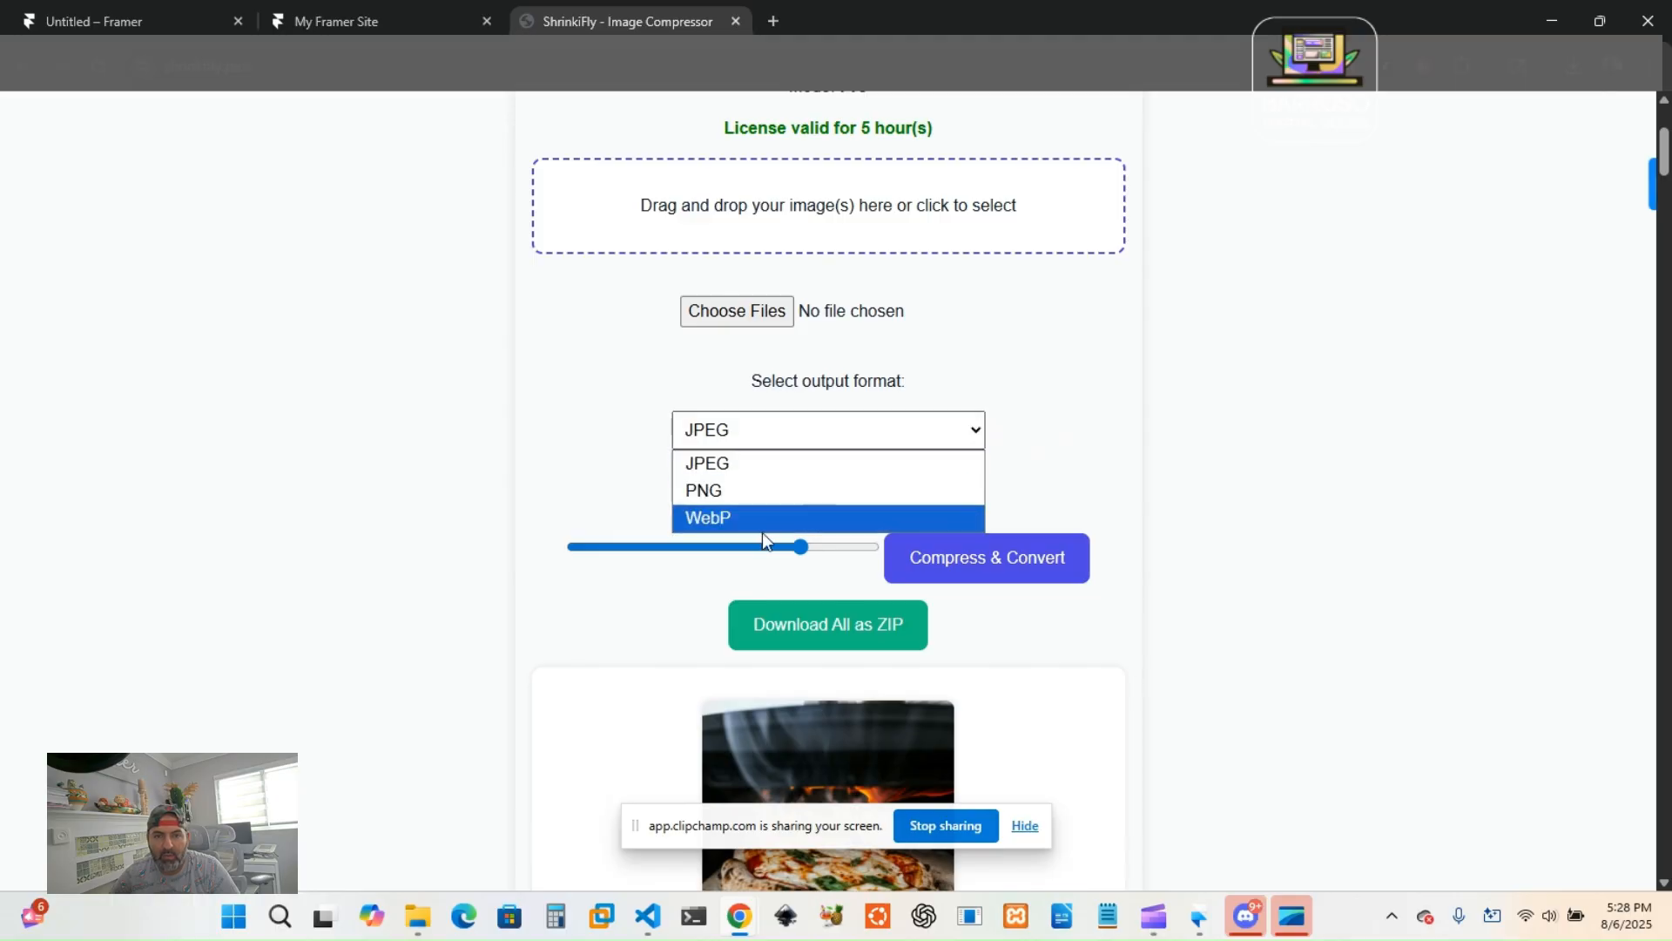
left_click(740, 523)
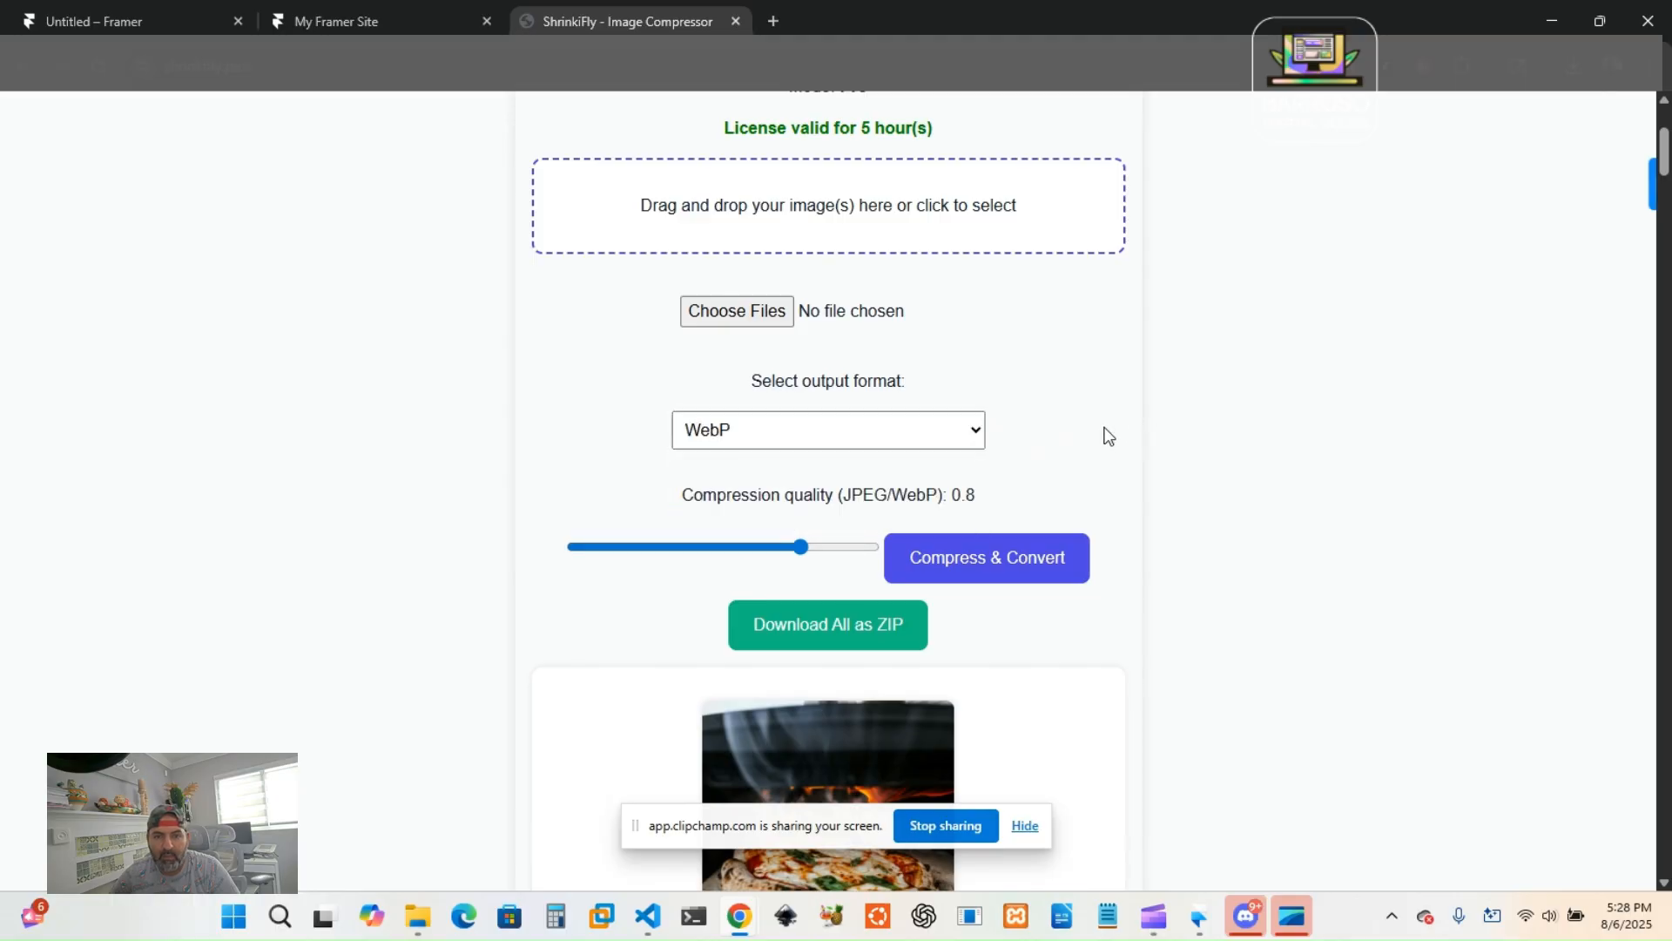
left_click(754, 547)
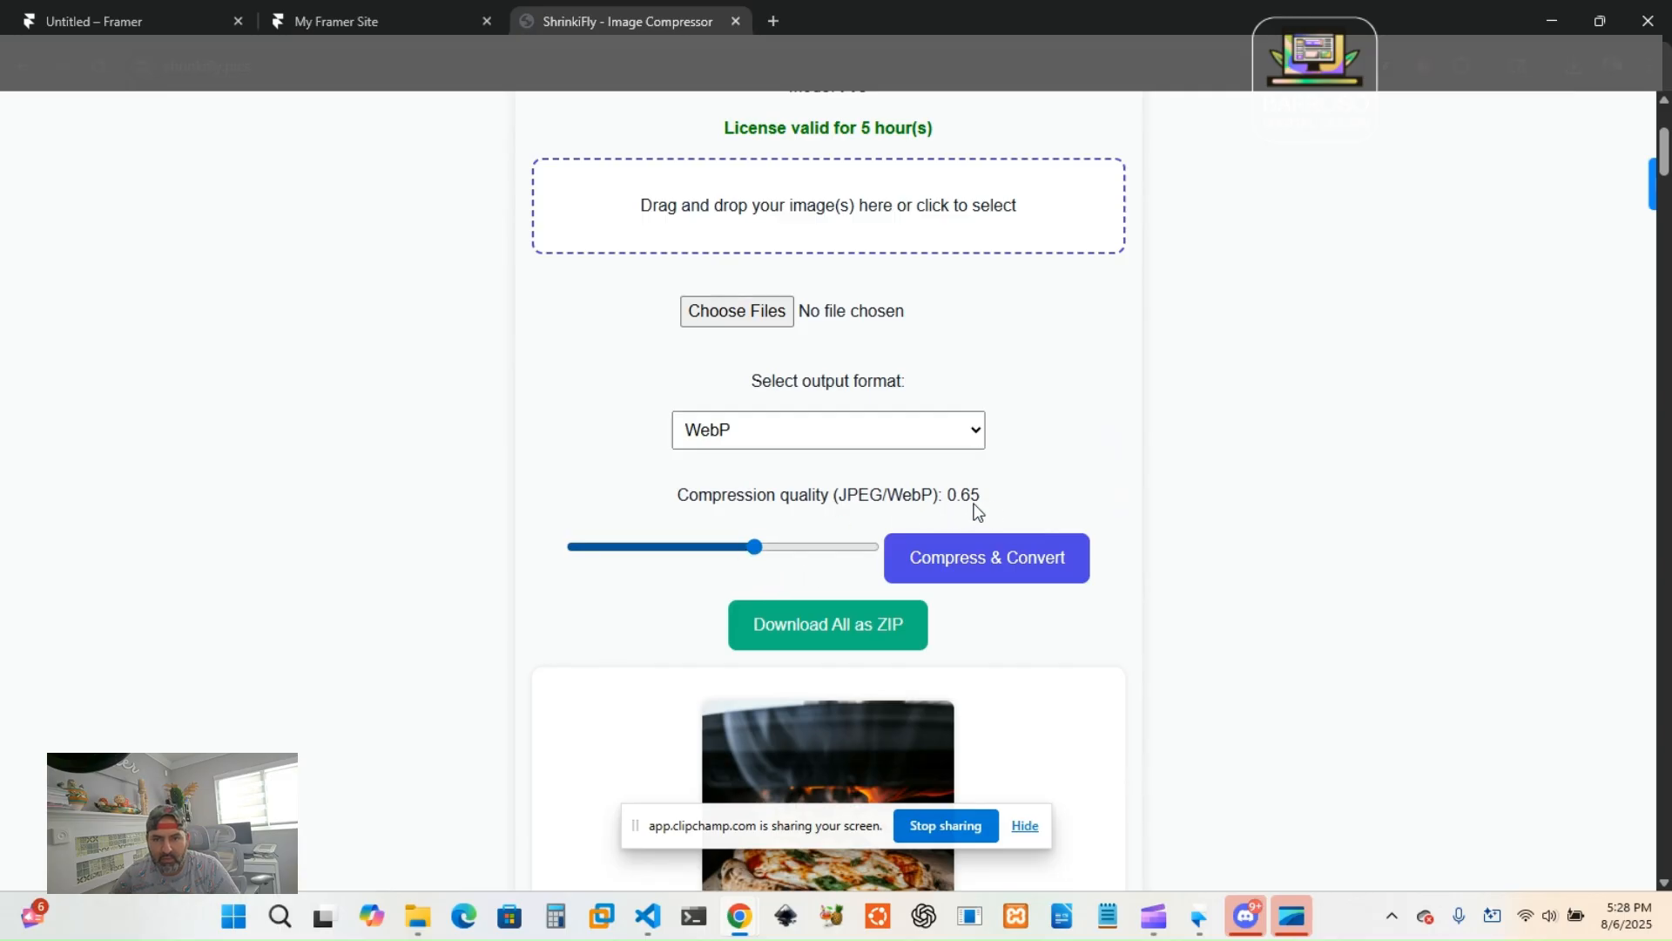
mouse_move(756, 549)
left_mouse_down()
mouse_move(627, 549)
mouse_move(818, 554)
mouse_move(767, 568)
mouse_move(852, 557)
mouse_move(761, 557)
left_mouse_up()
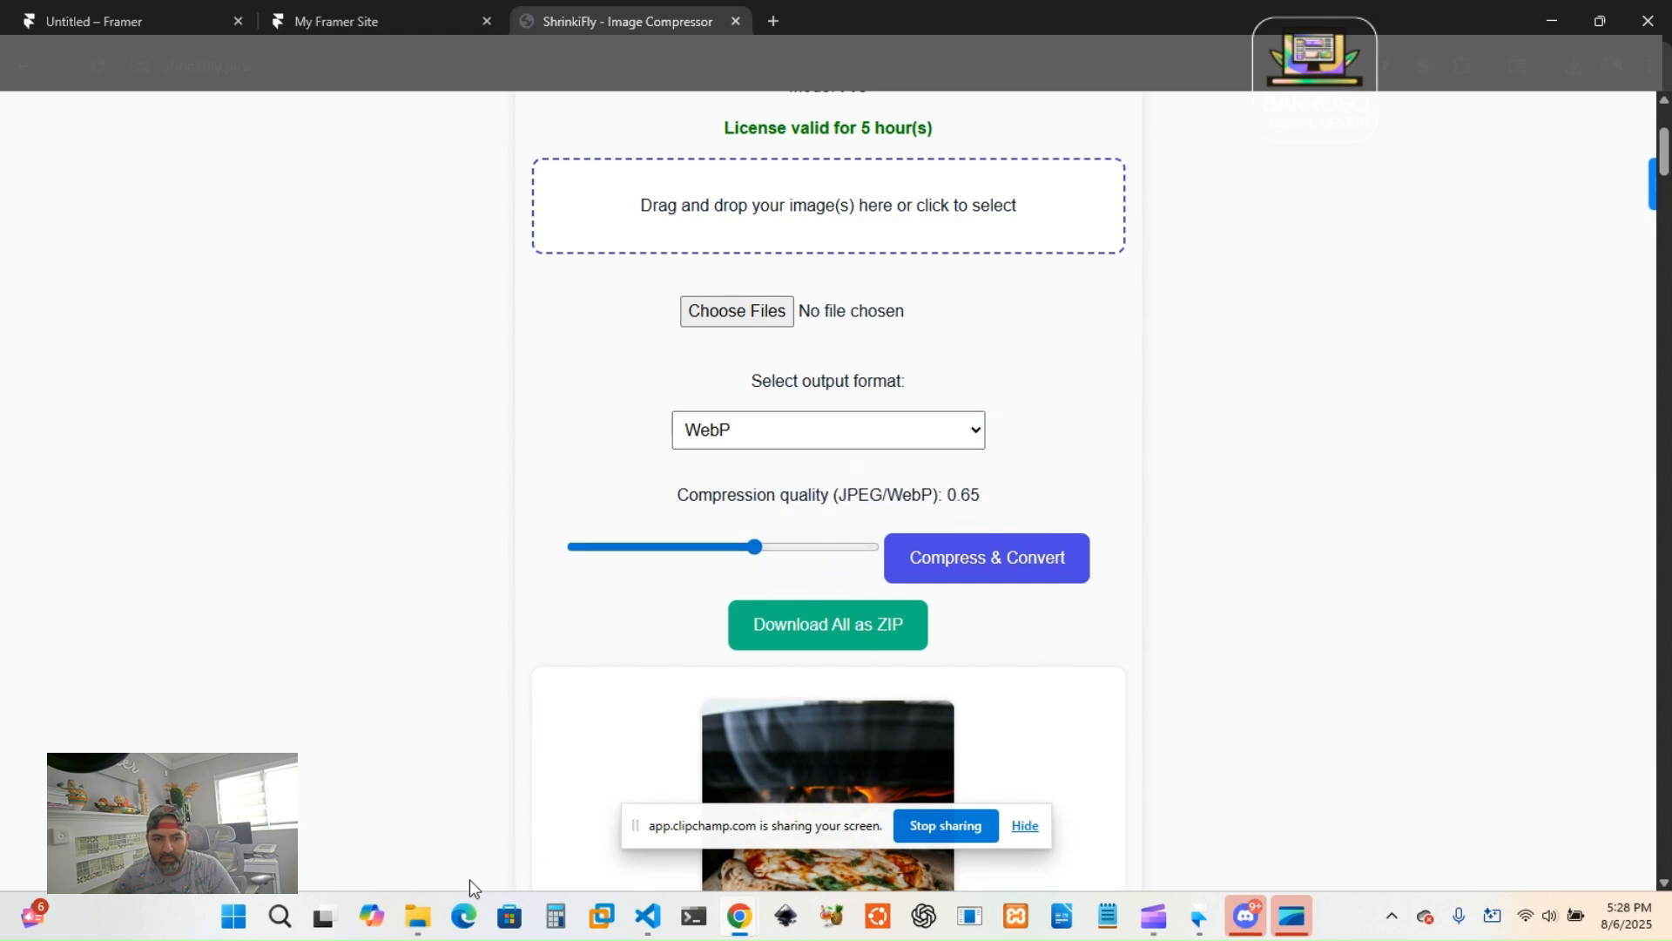
left_click(420, 921)
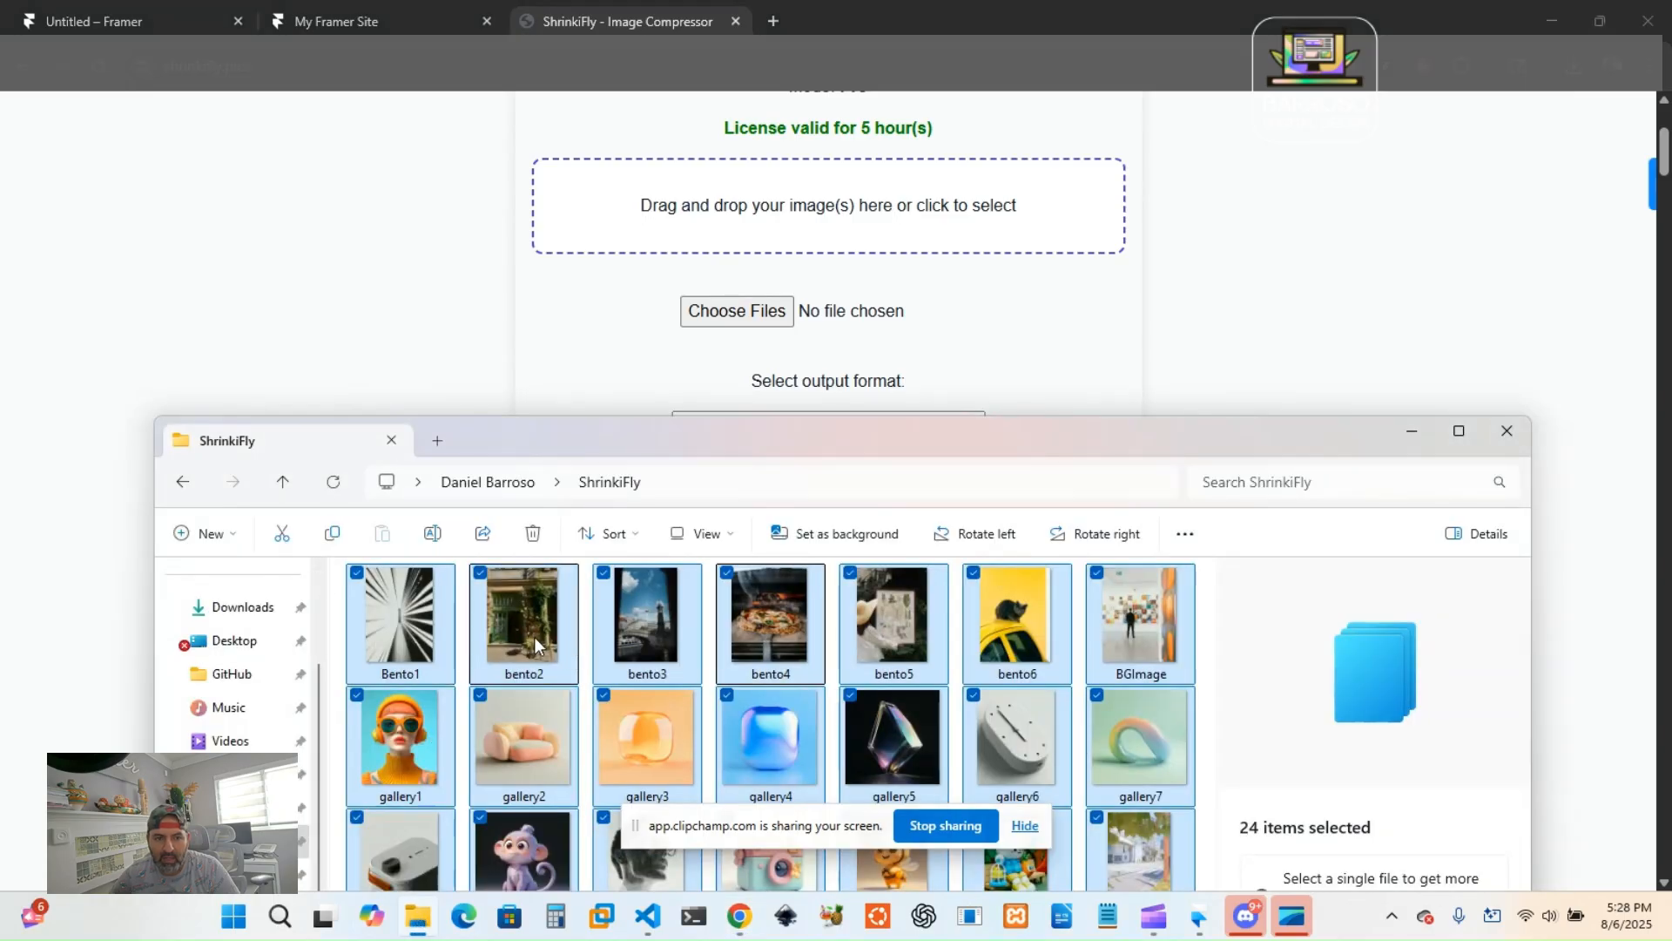
left_click_drag(535, 631, 756, 218)
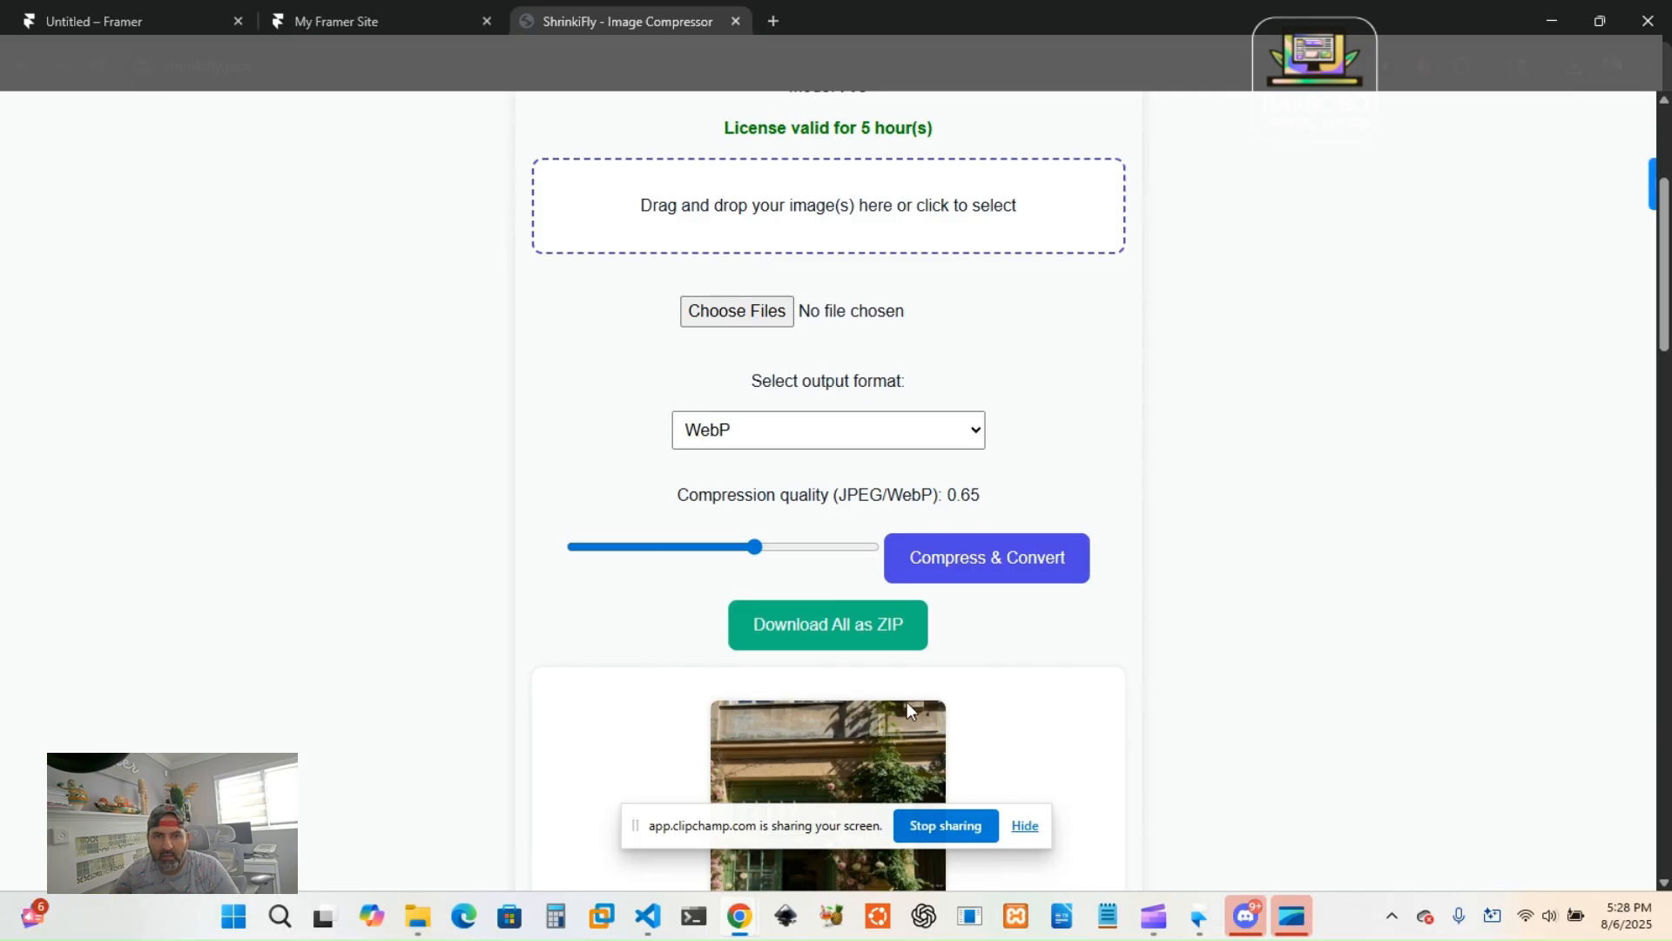
Compare the original and compressed file sizes of the WebP results for the bento images.
scroll(921, 708, "down", 3)
scroll(966, 679, "down", 3)
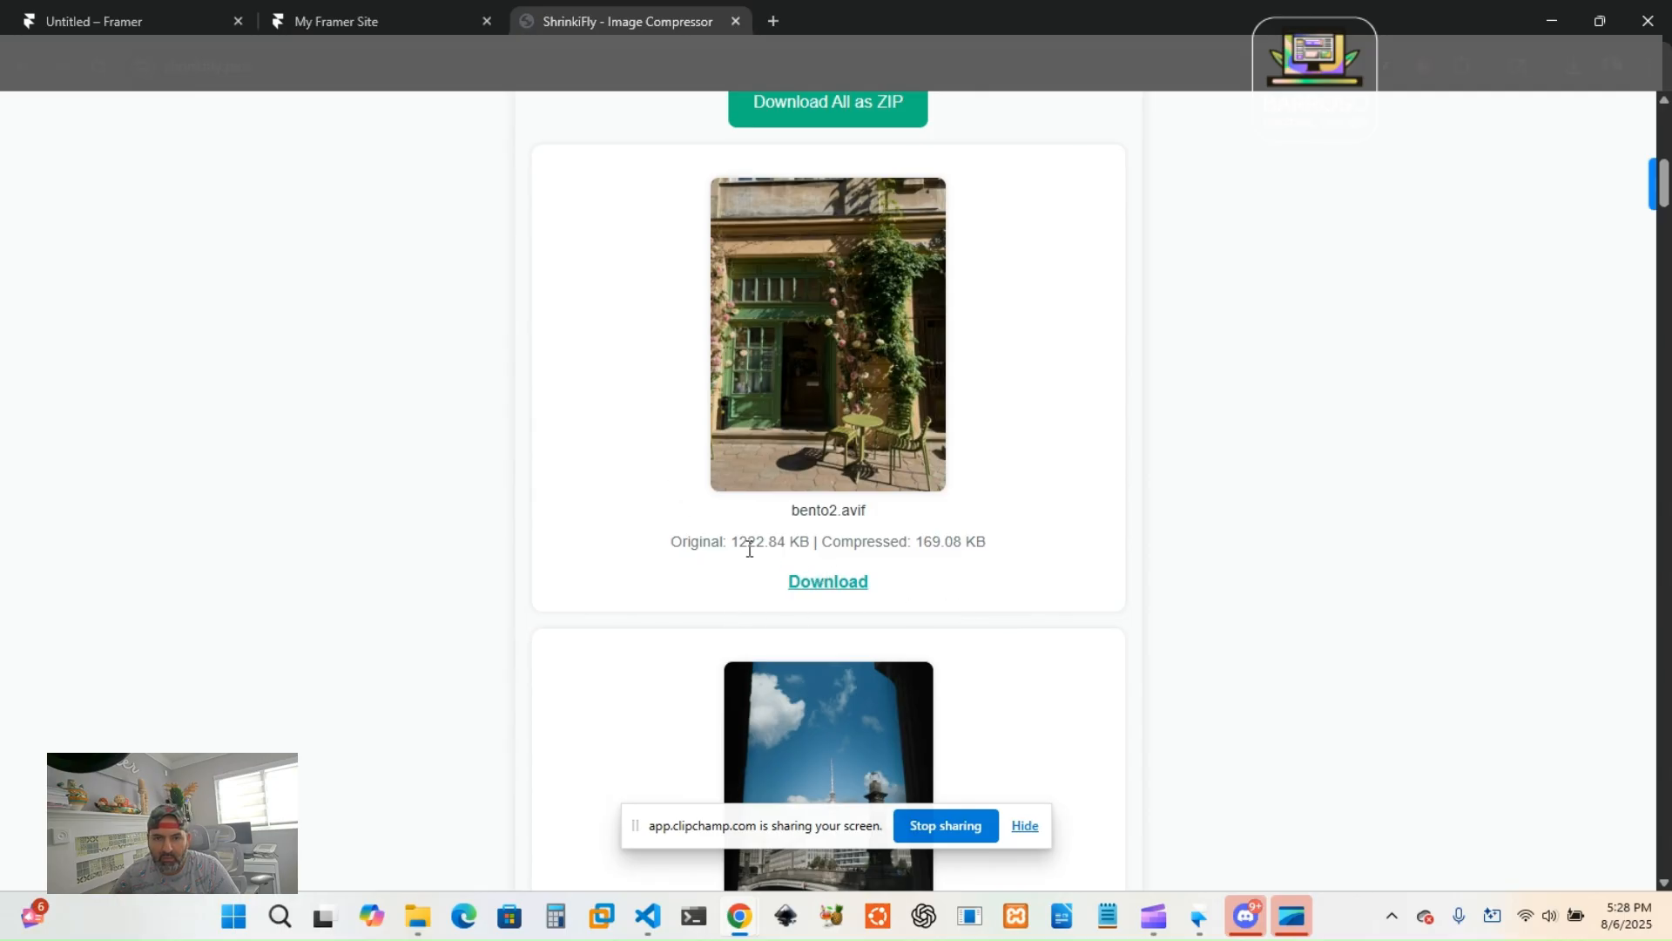
scroll(953, 575, "down", 8)
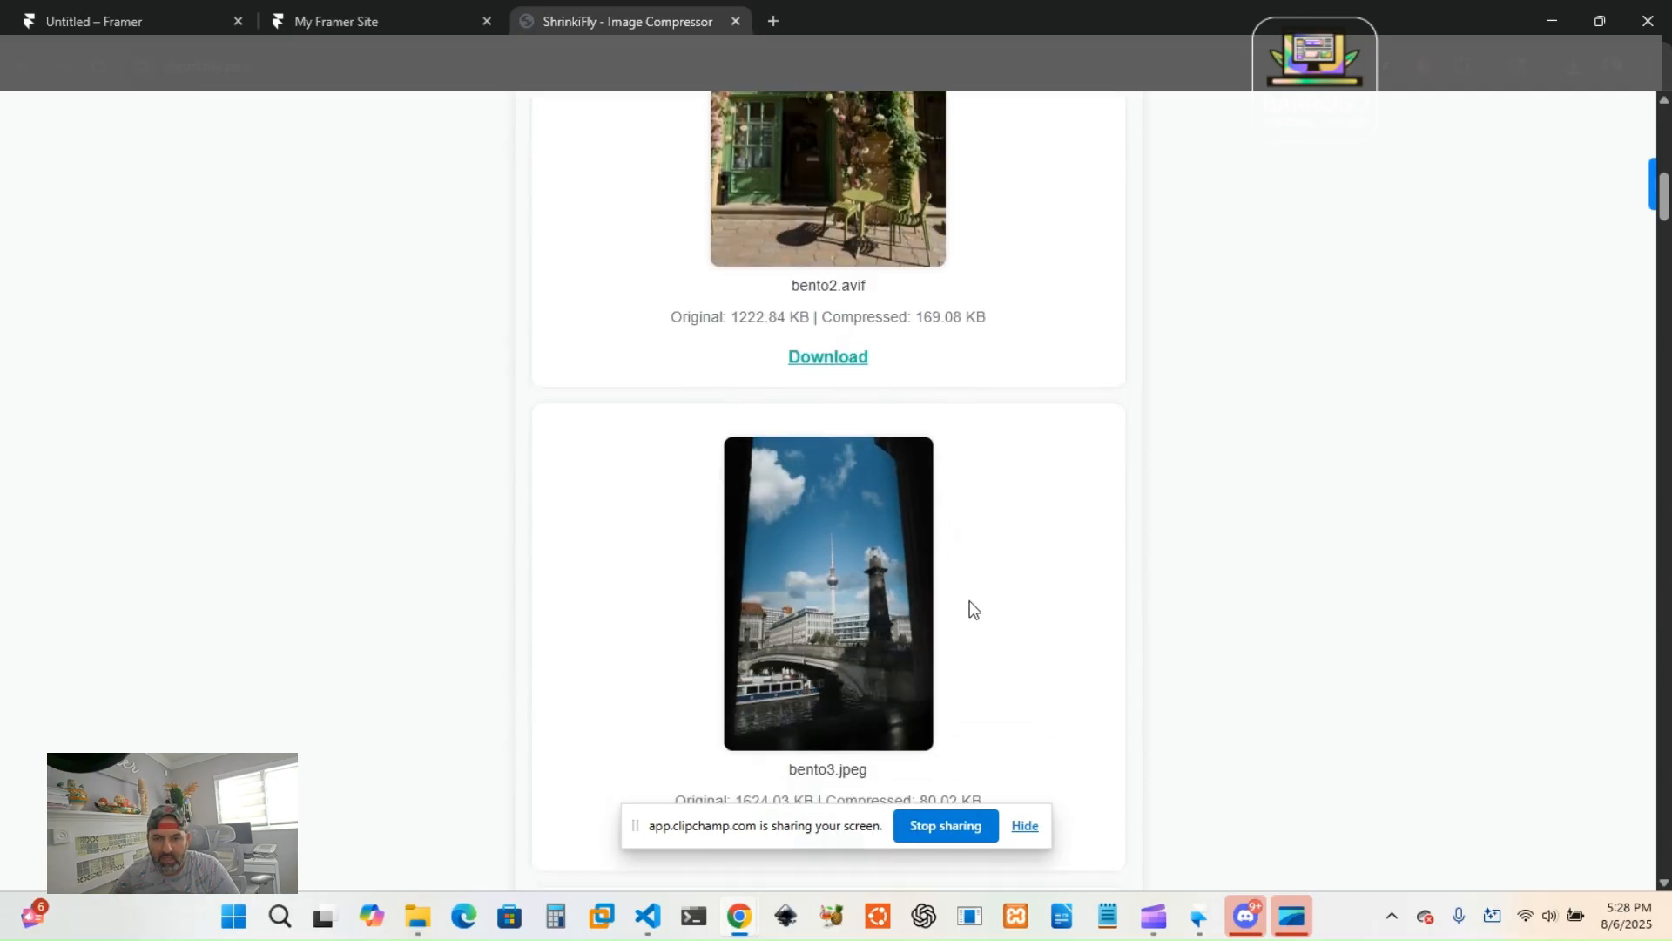
scroll(945, 614, "down", 7)
scroll(945, 615, "up", 2)
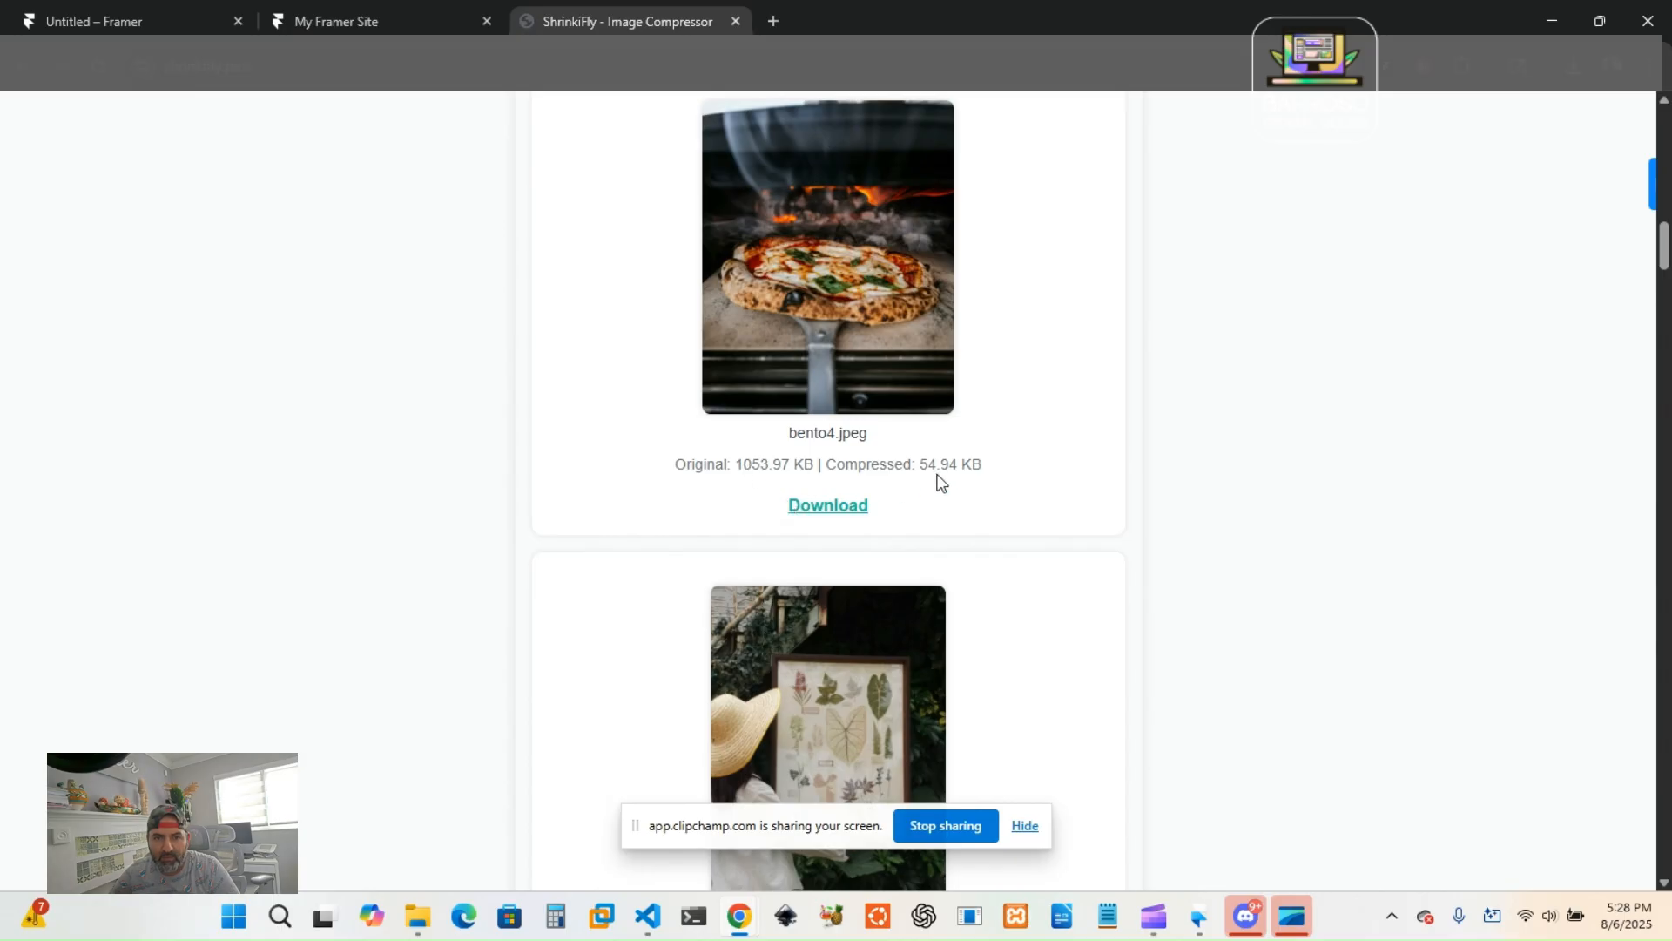
scroll(1094, 704, "up", 15)
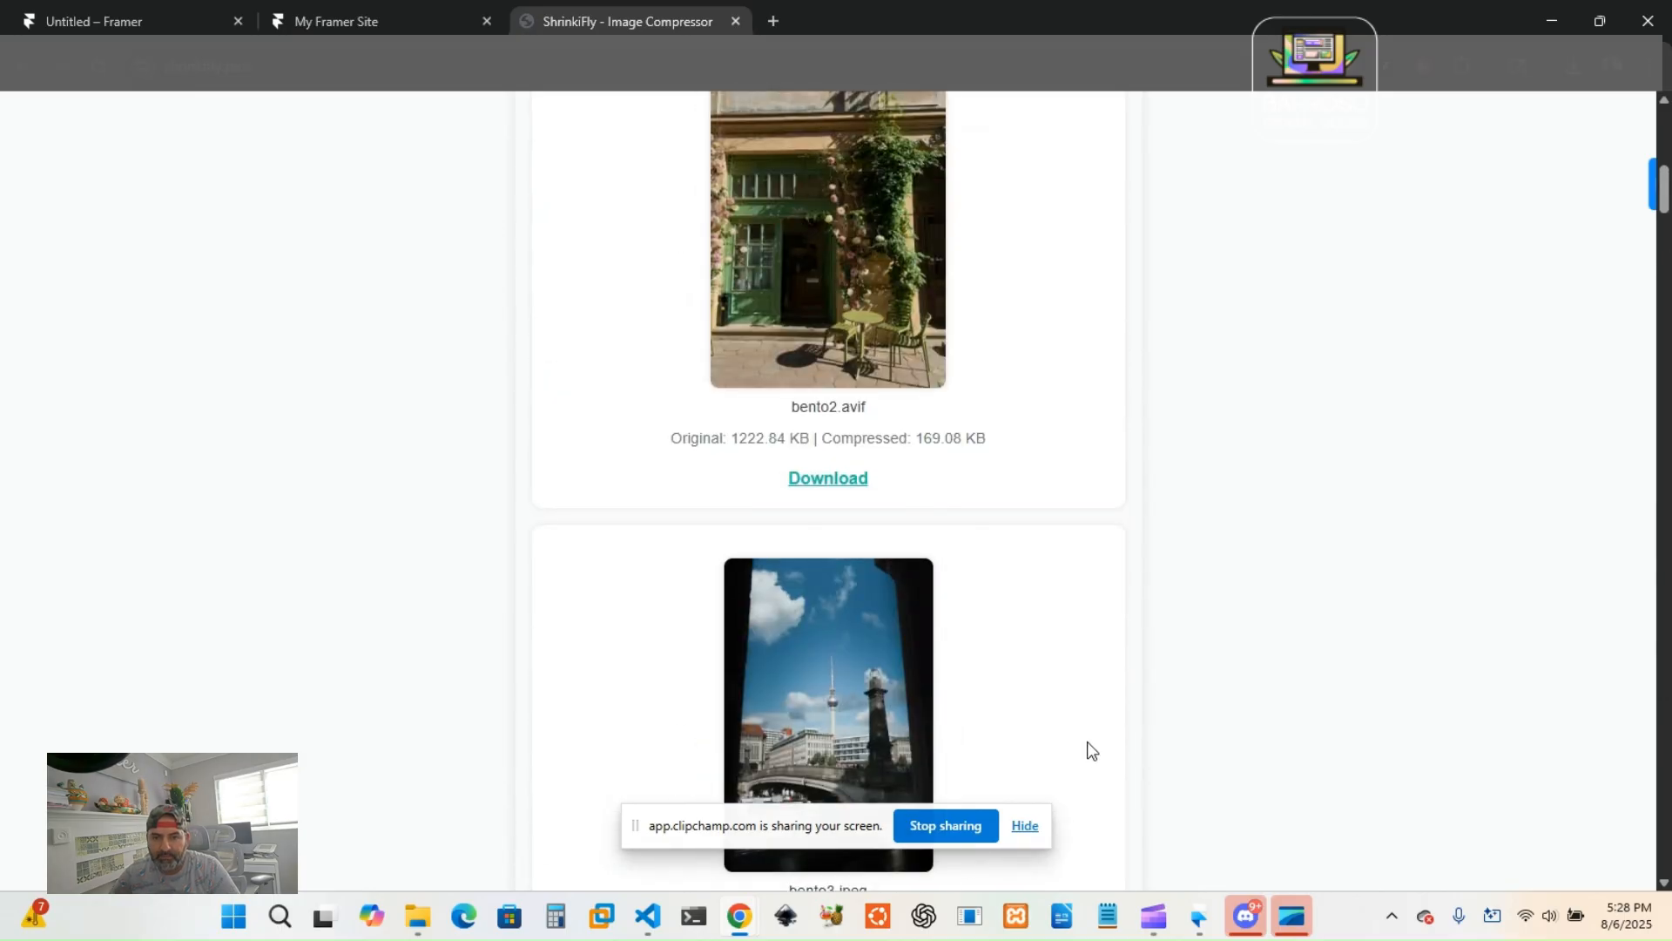
scroll(1093, 741, "down", 2)
scroll(1095, 736, "up", 4)
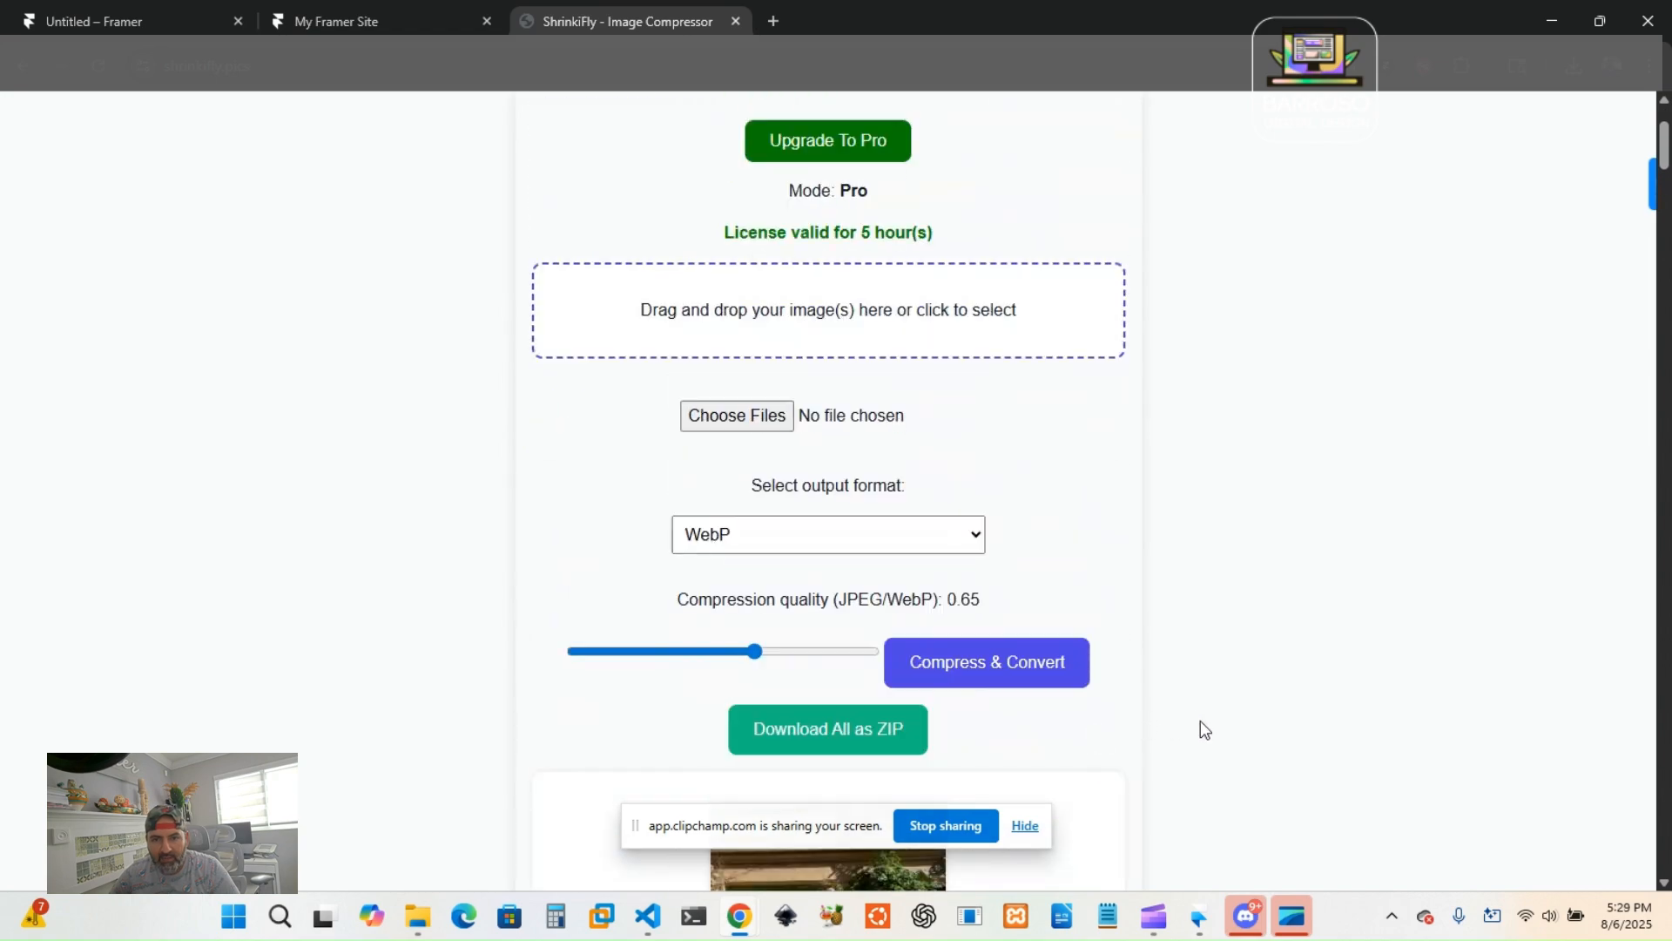
Download all compressed images as the compressed_images ZIP file and open the ShrinkiFlyOptimized folder in File Explorer.
left_click(801, 719)
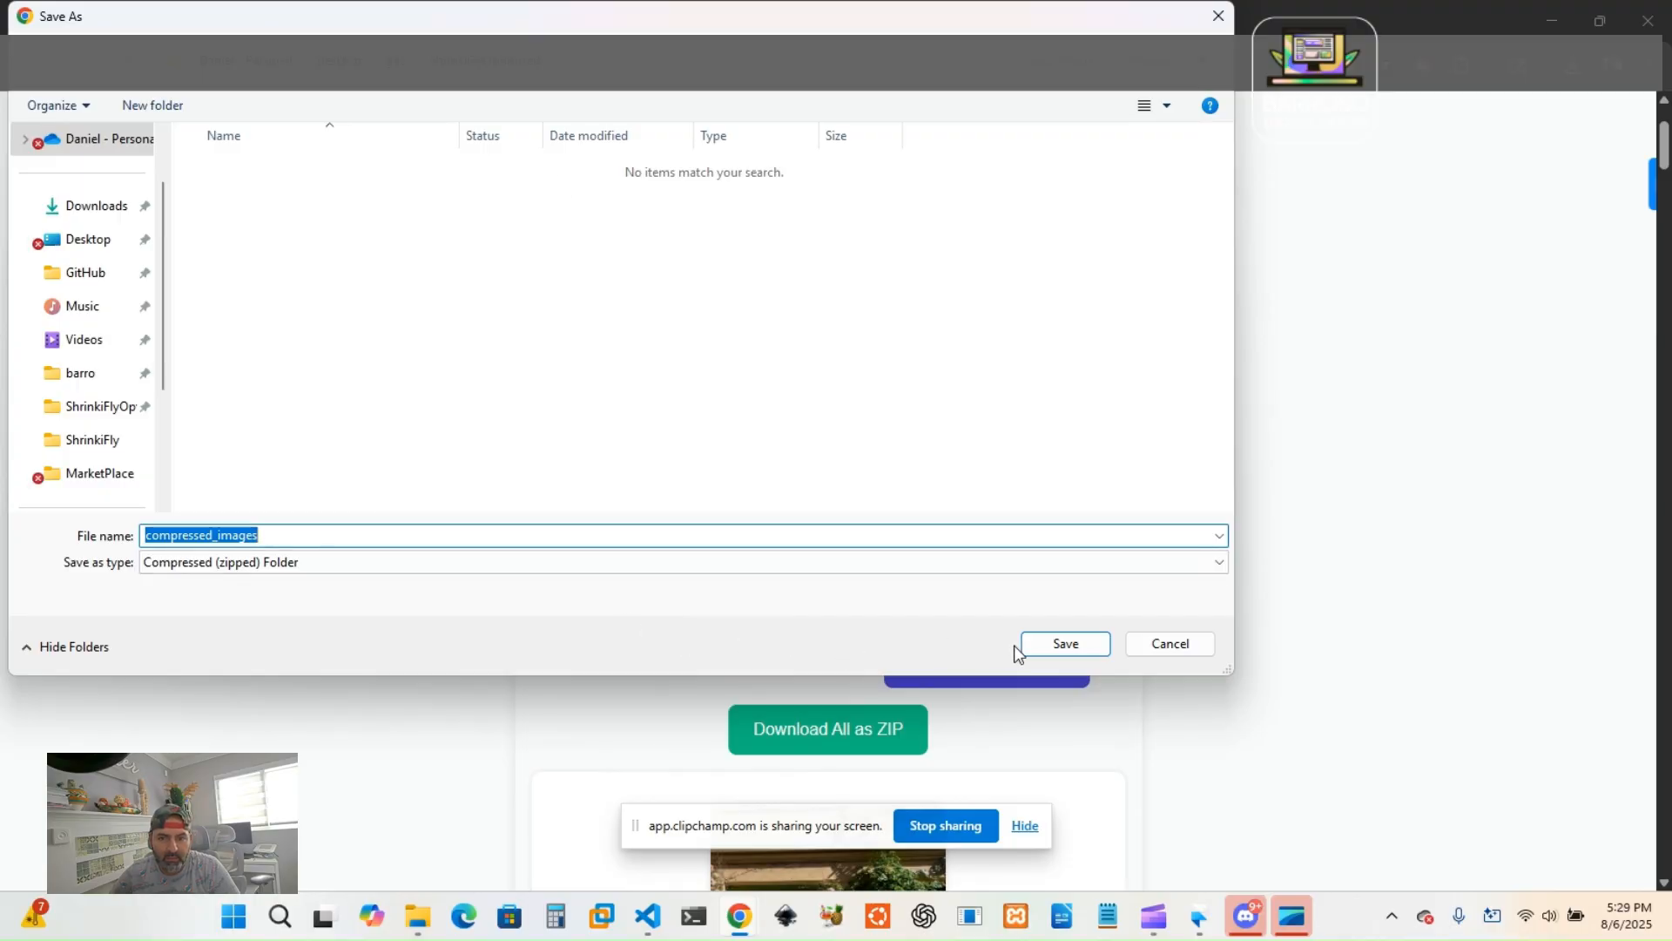
left_click(1041, 644)
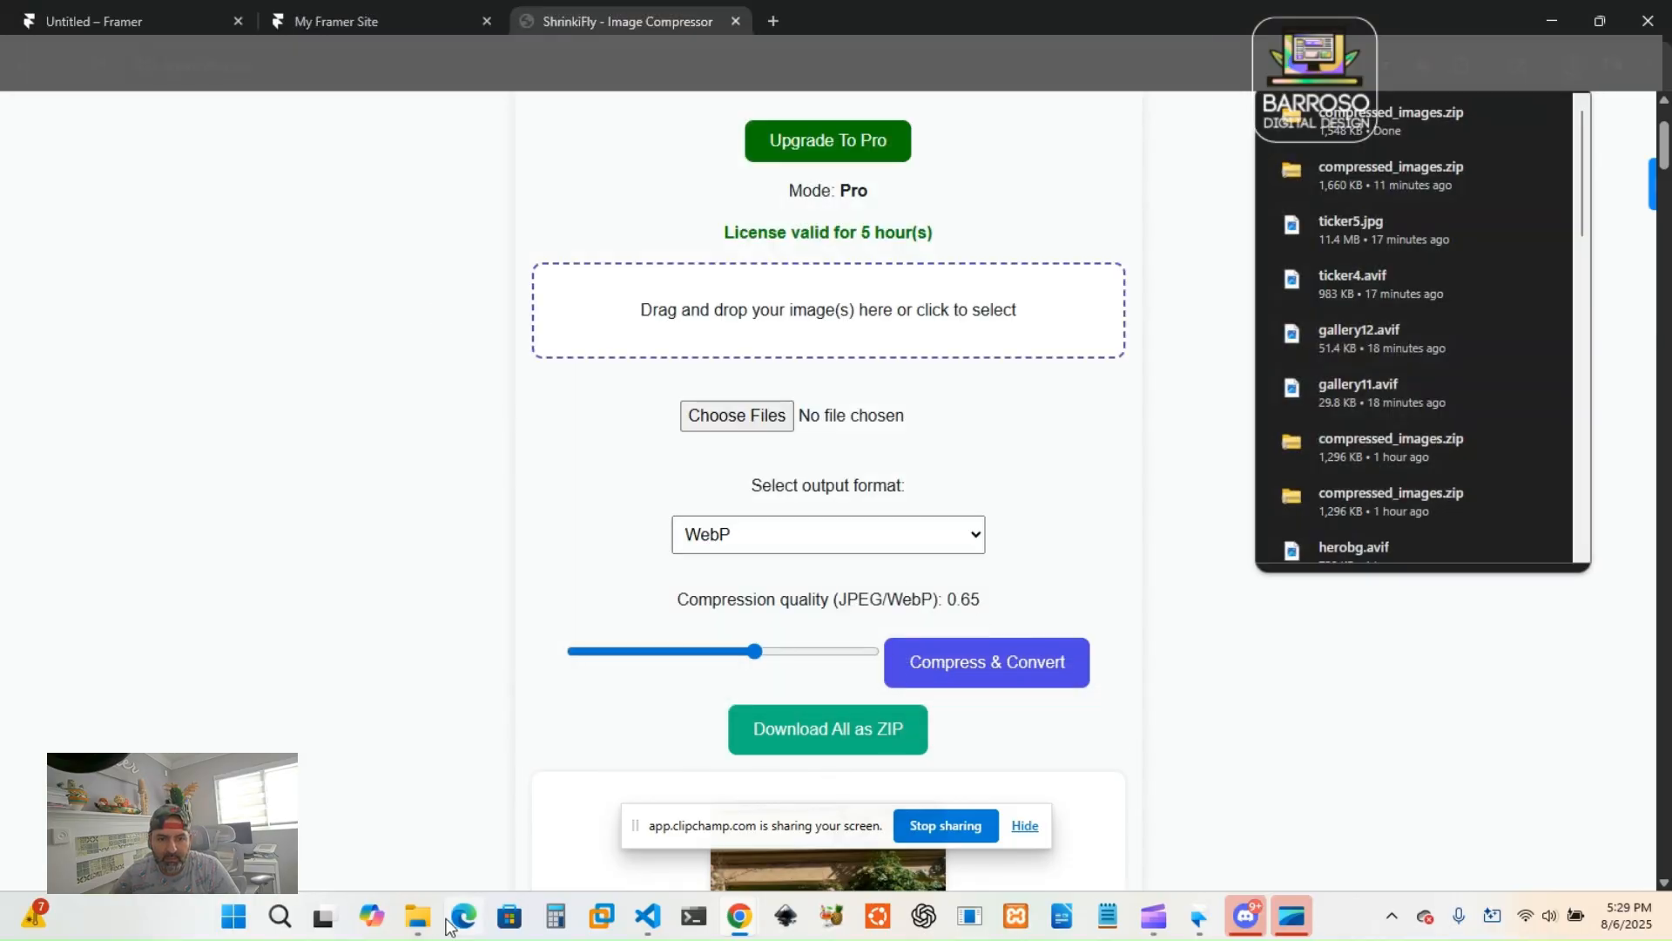
left_click(418, 916)
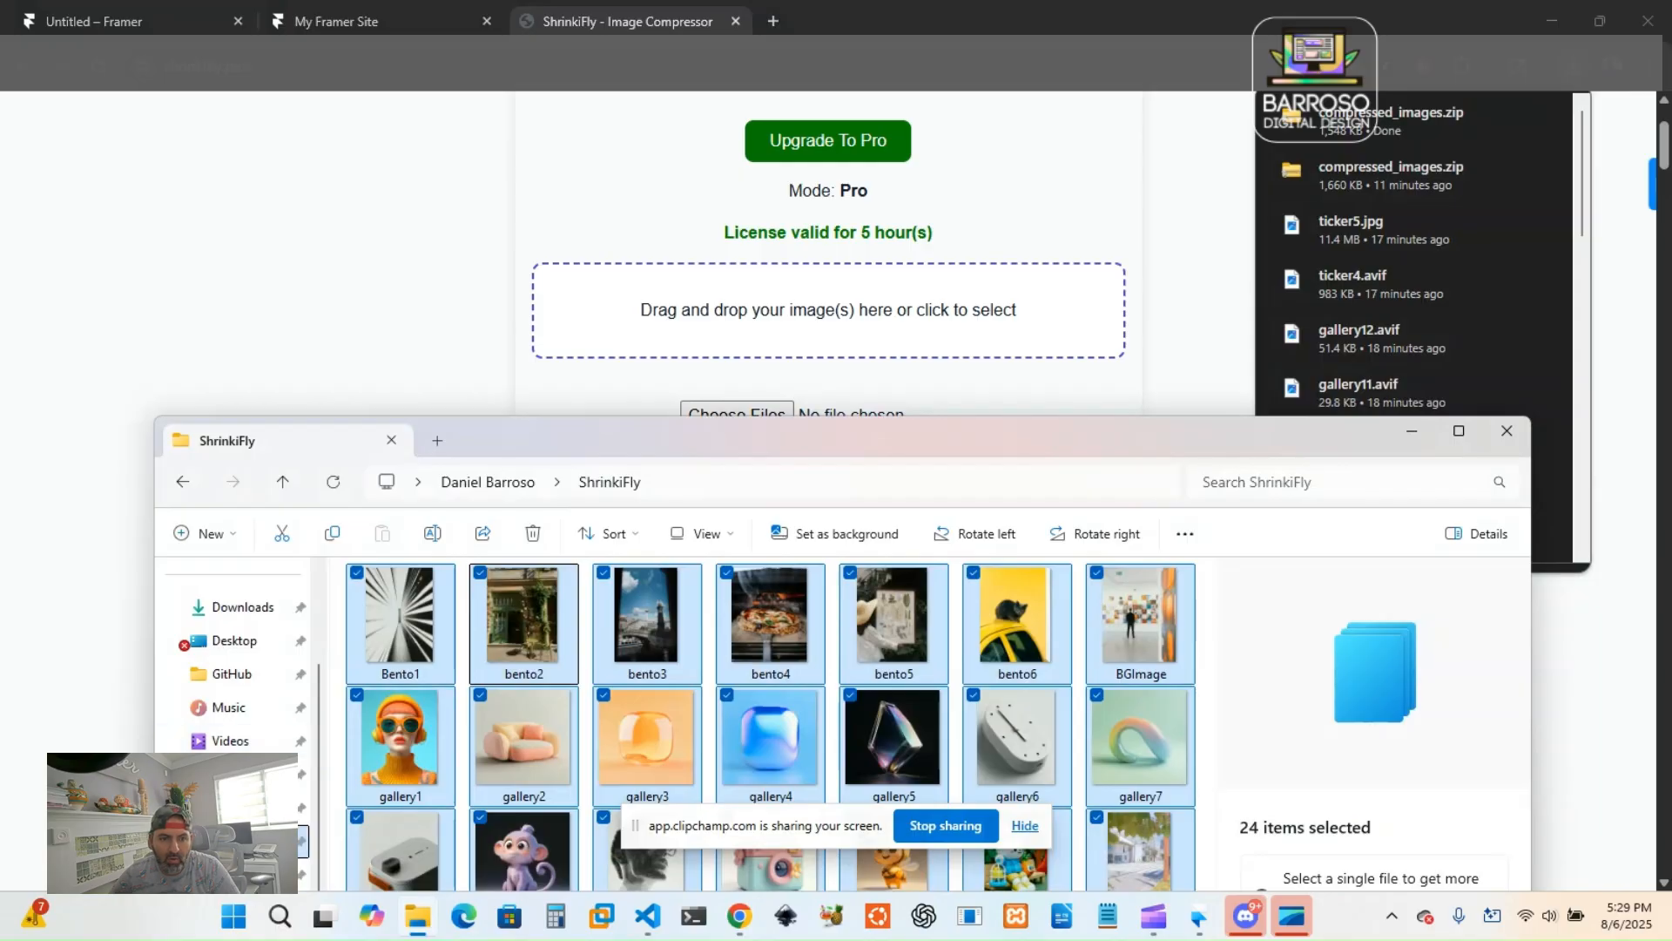
left_click(248, 807)
left_click_drag(707, 459, 657, 228)
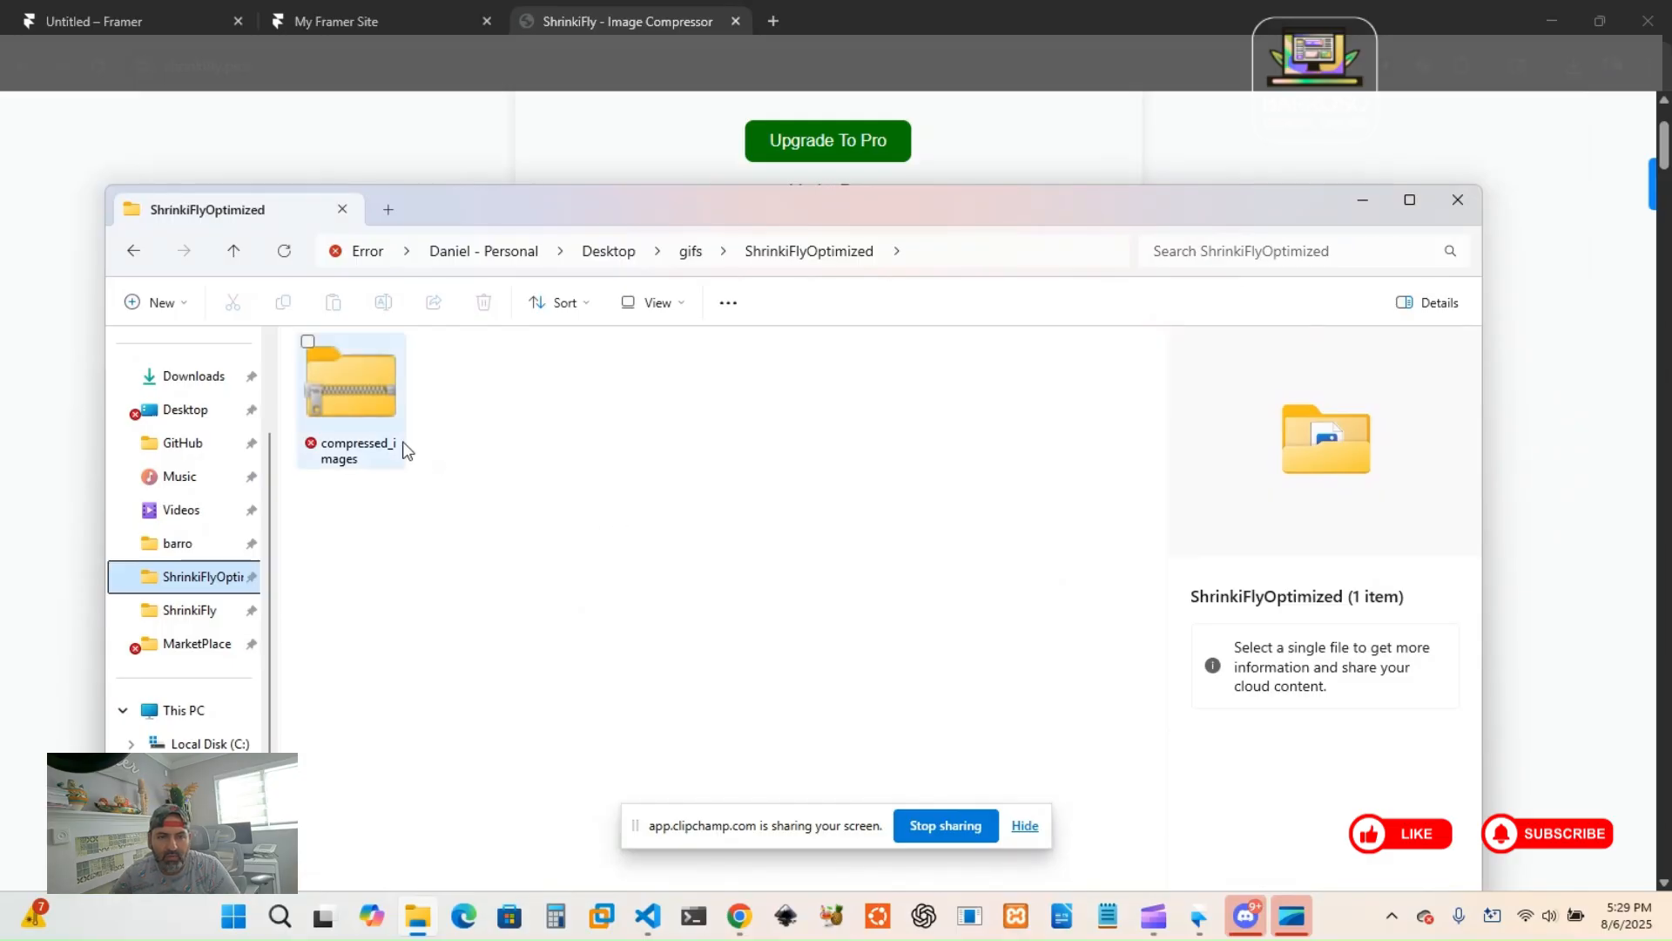
Extract the compressed_images archive directly into the ShrinkiFlyOptimized folder with 7-Zip.
left_click(363, 399)
right_click(363, 399)
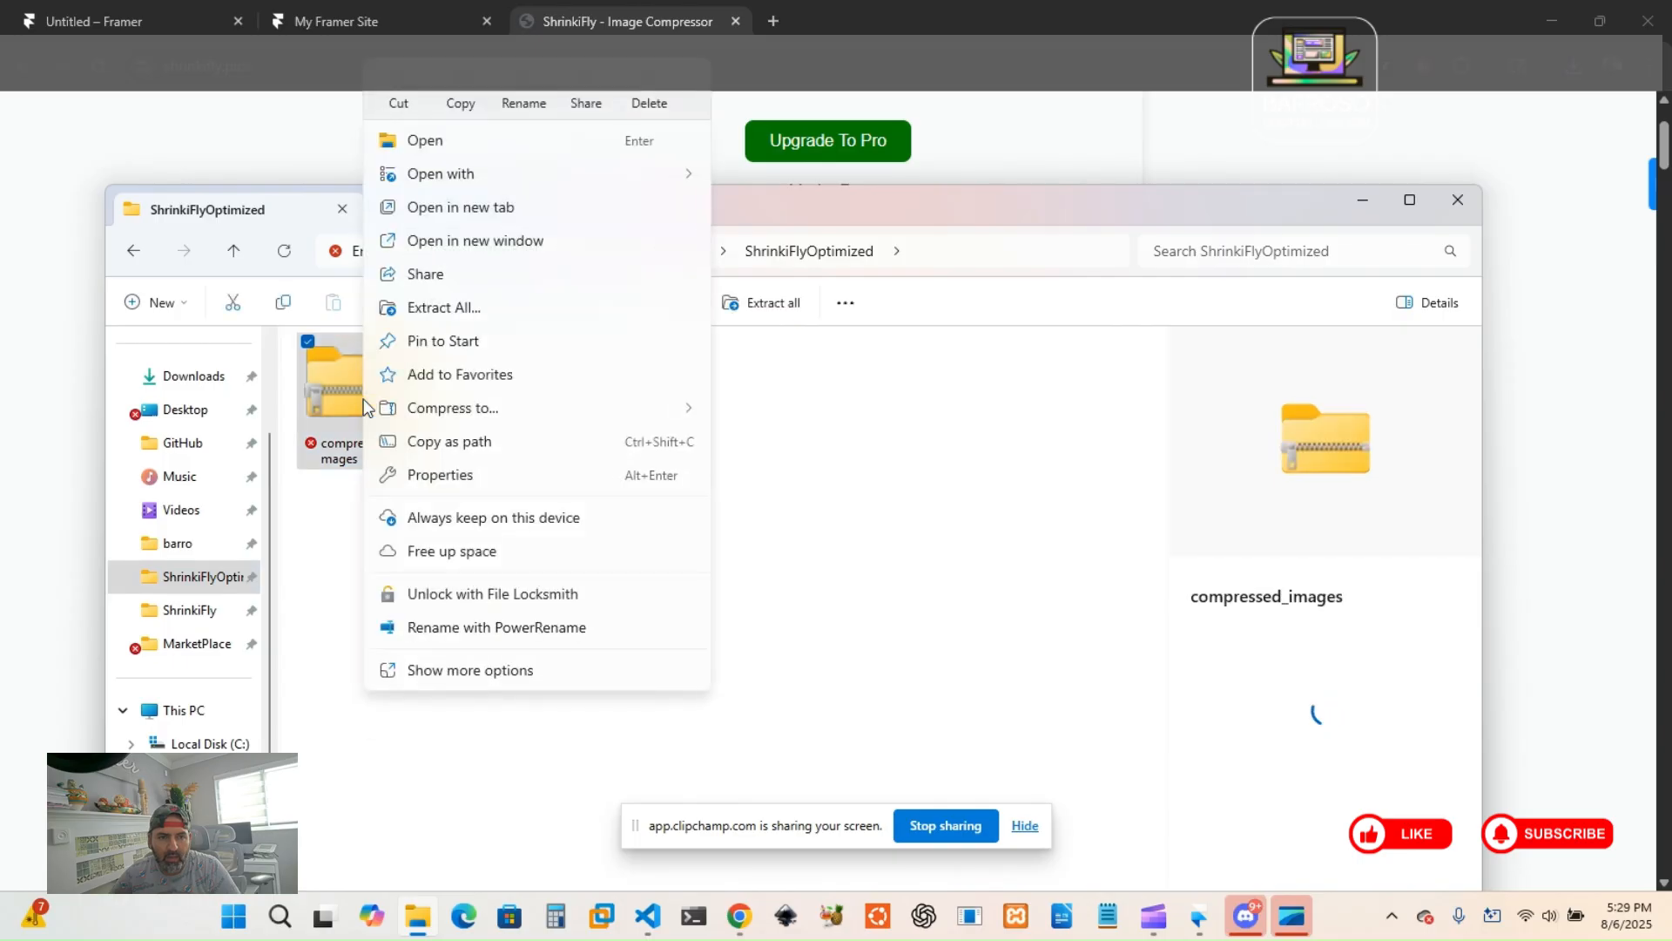
left_click(493, 702)
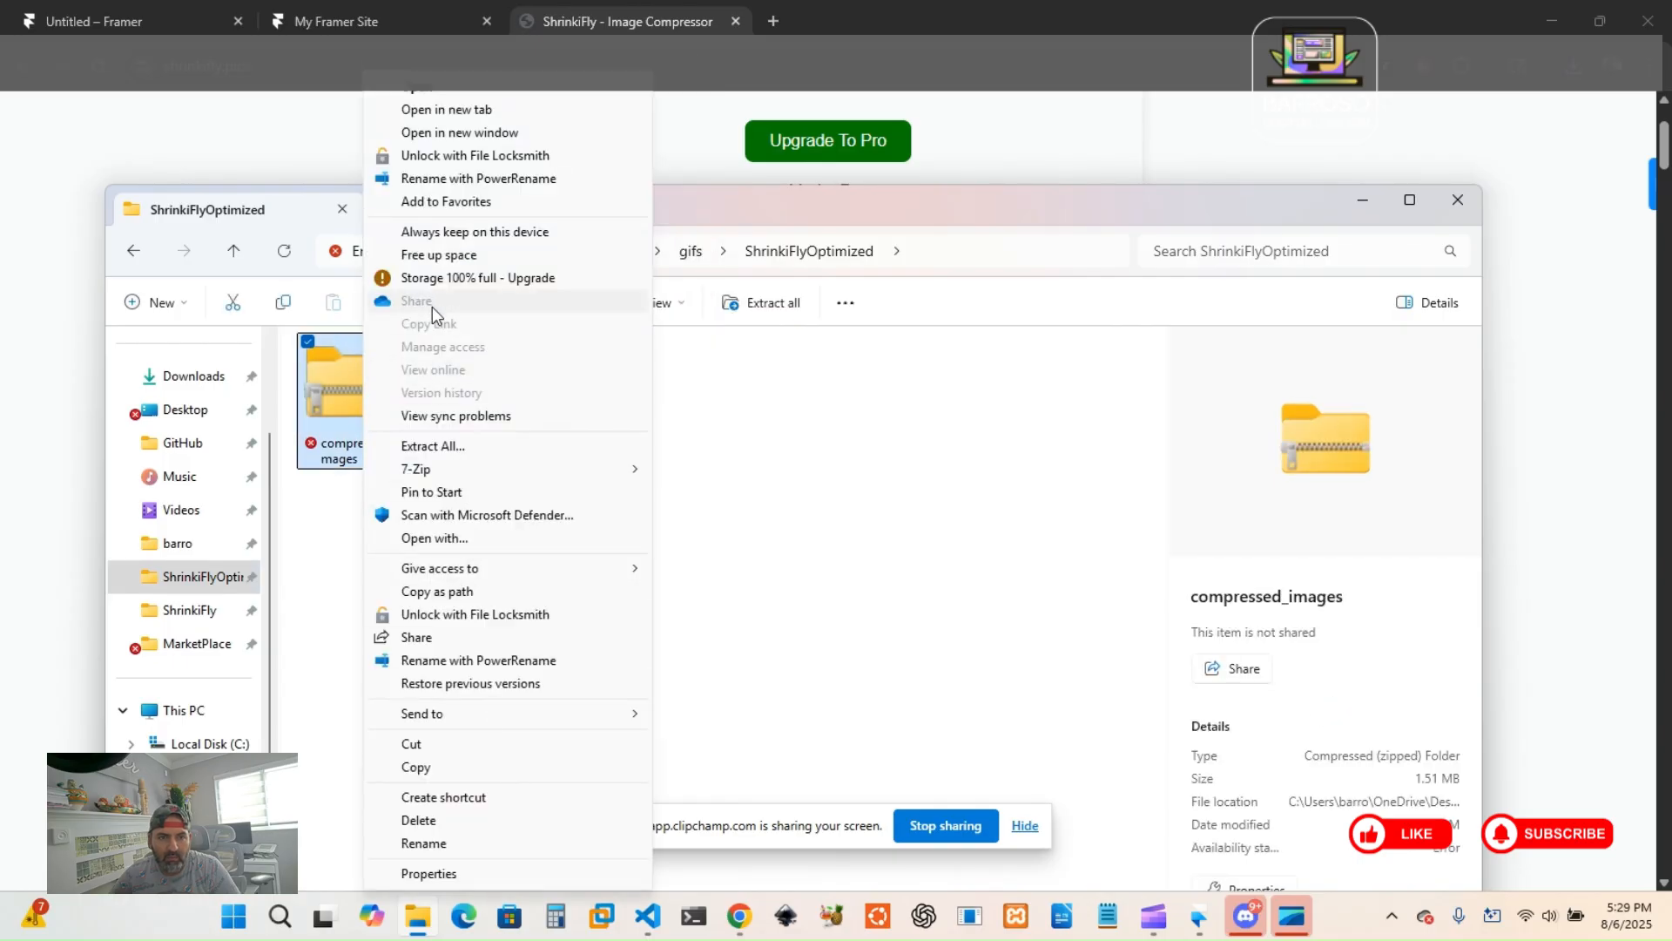
mouse_move(557, 471)
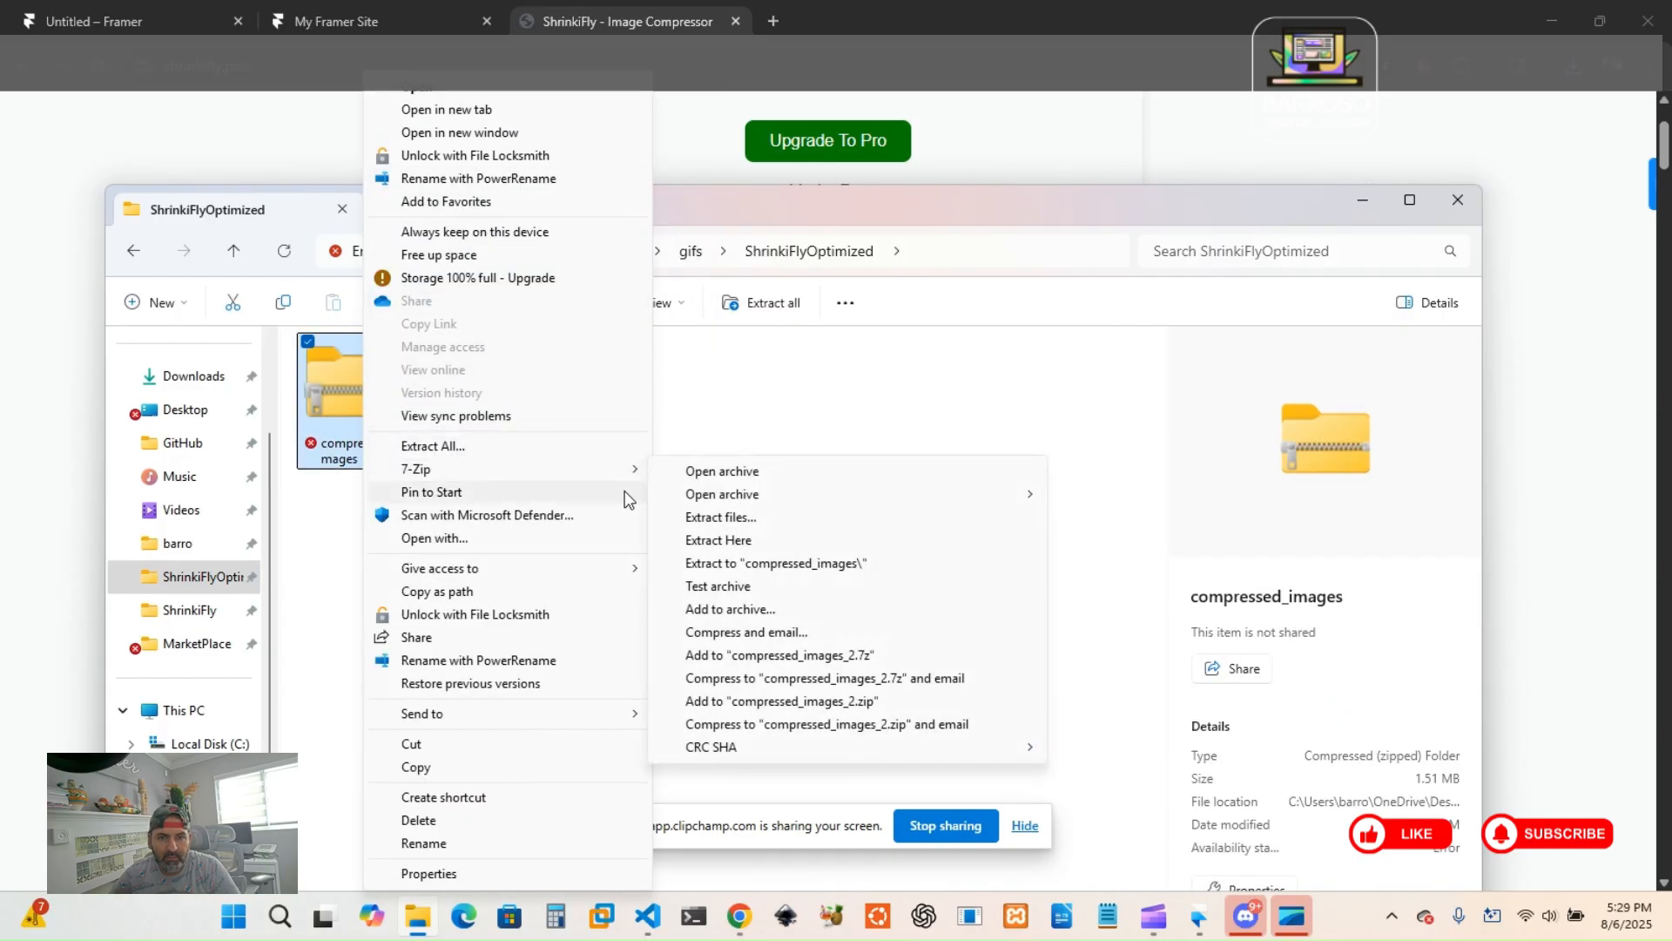
left_click(753, 541)
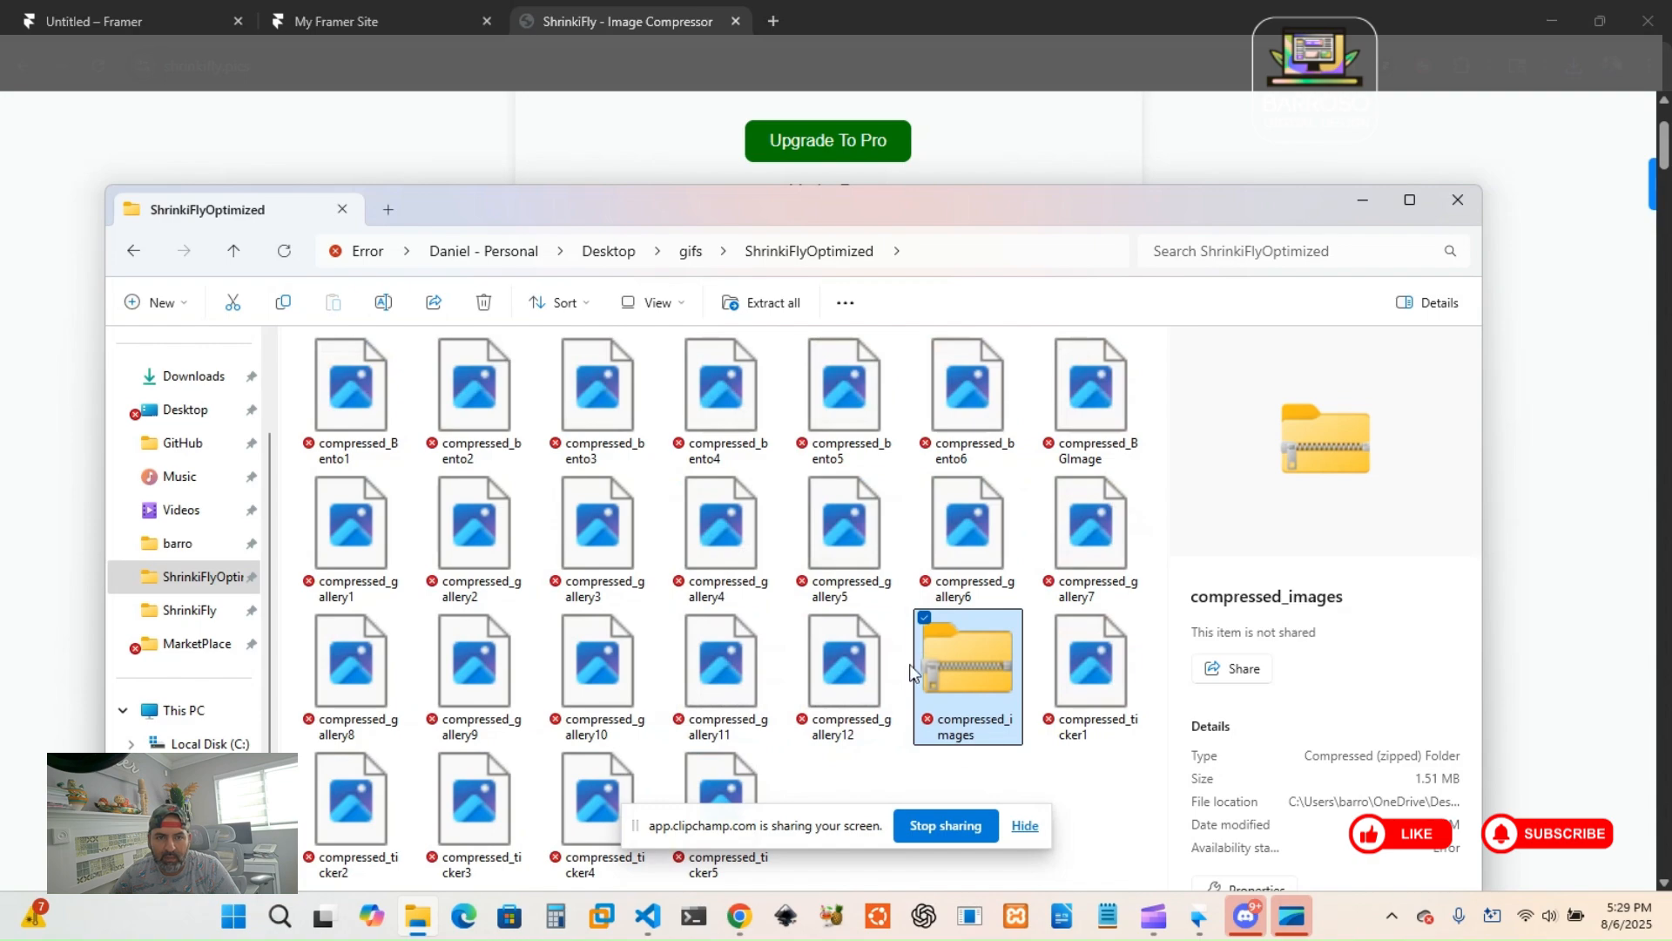
Delete the compressed_images archive from ShrinkiFlyOptimized and check the file details of compressed_Bento1 and compressed_gallery11.
left_click(483, 305)
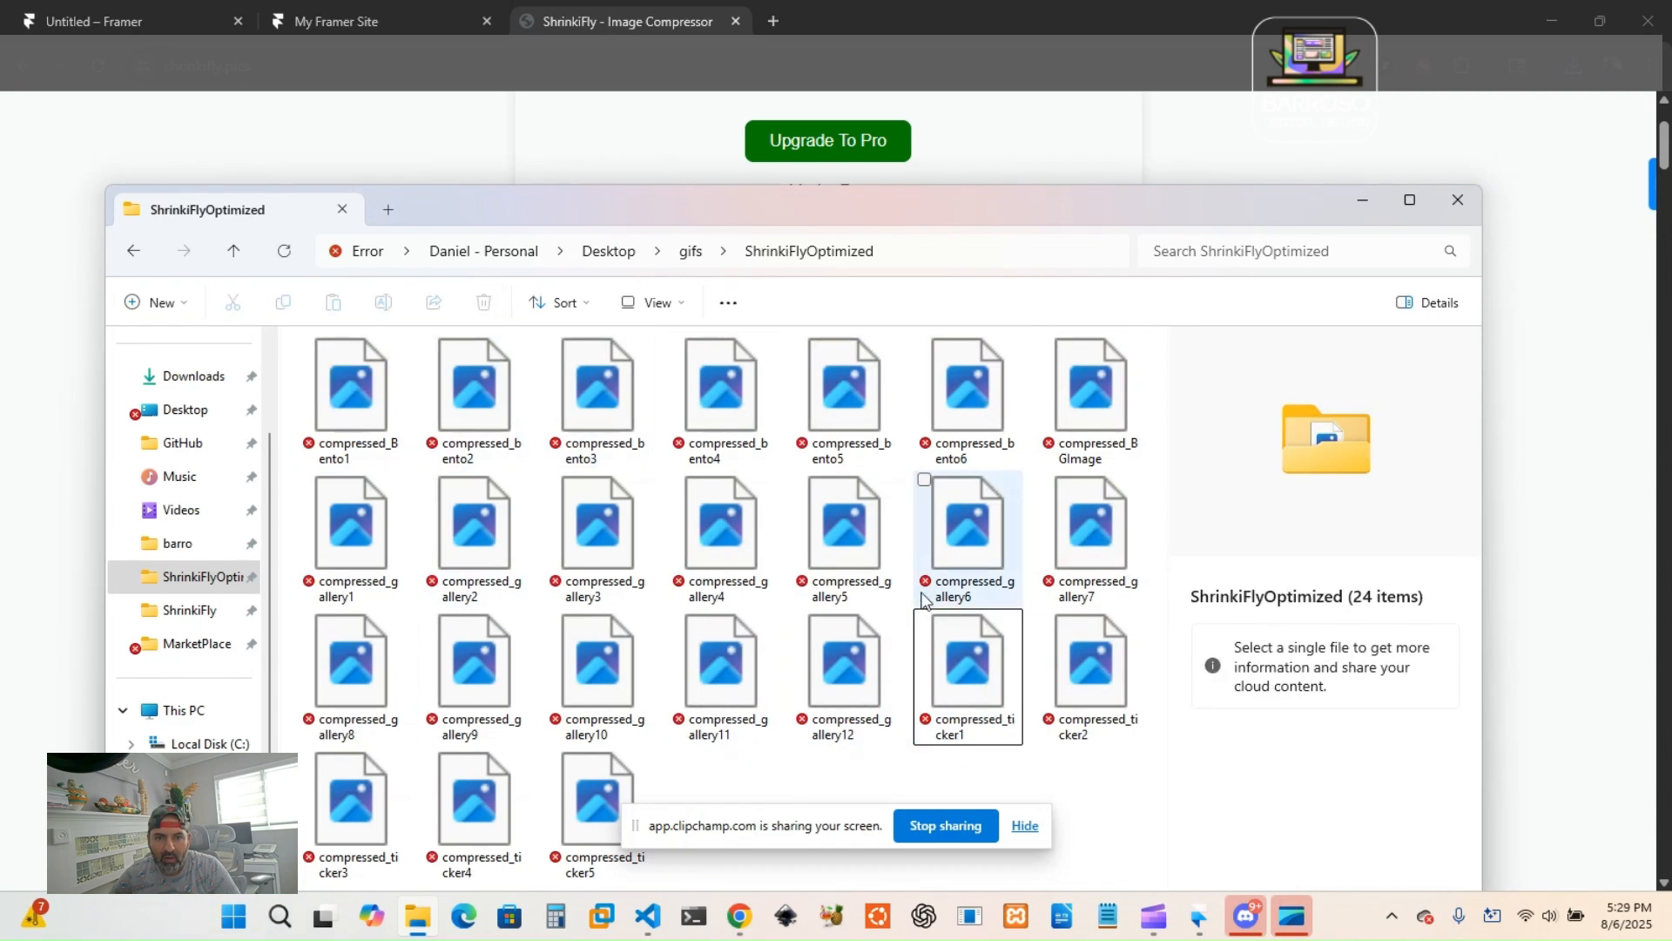
left_click(362, 408)
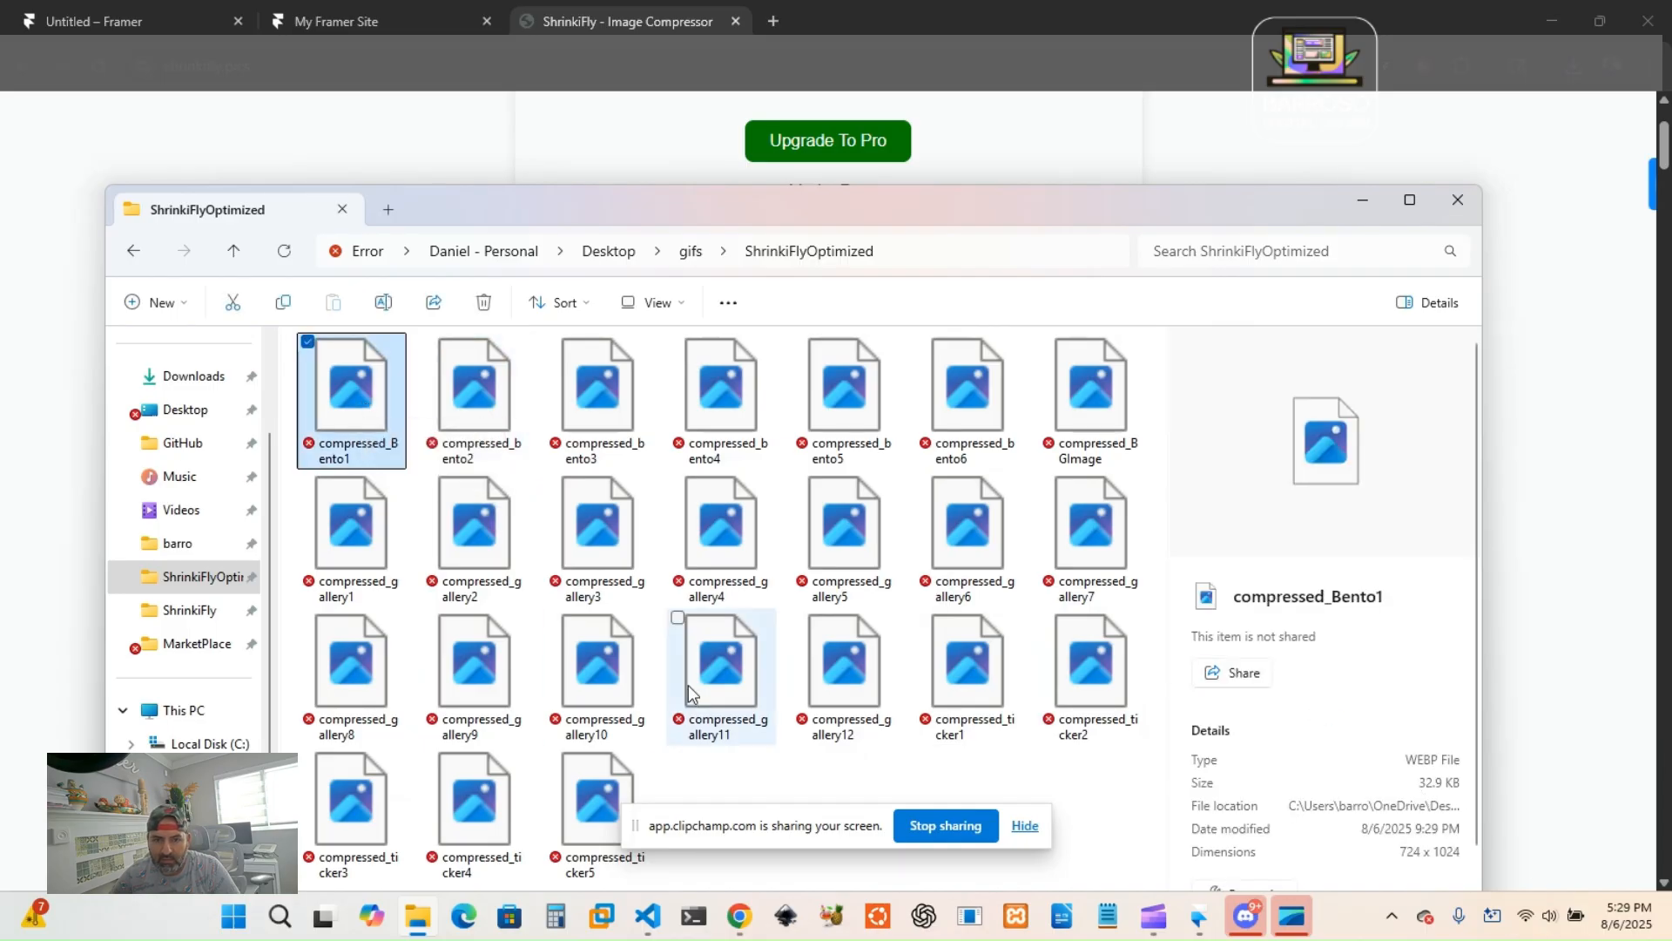
left_click(716, 666)
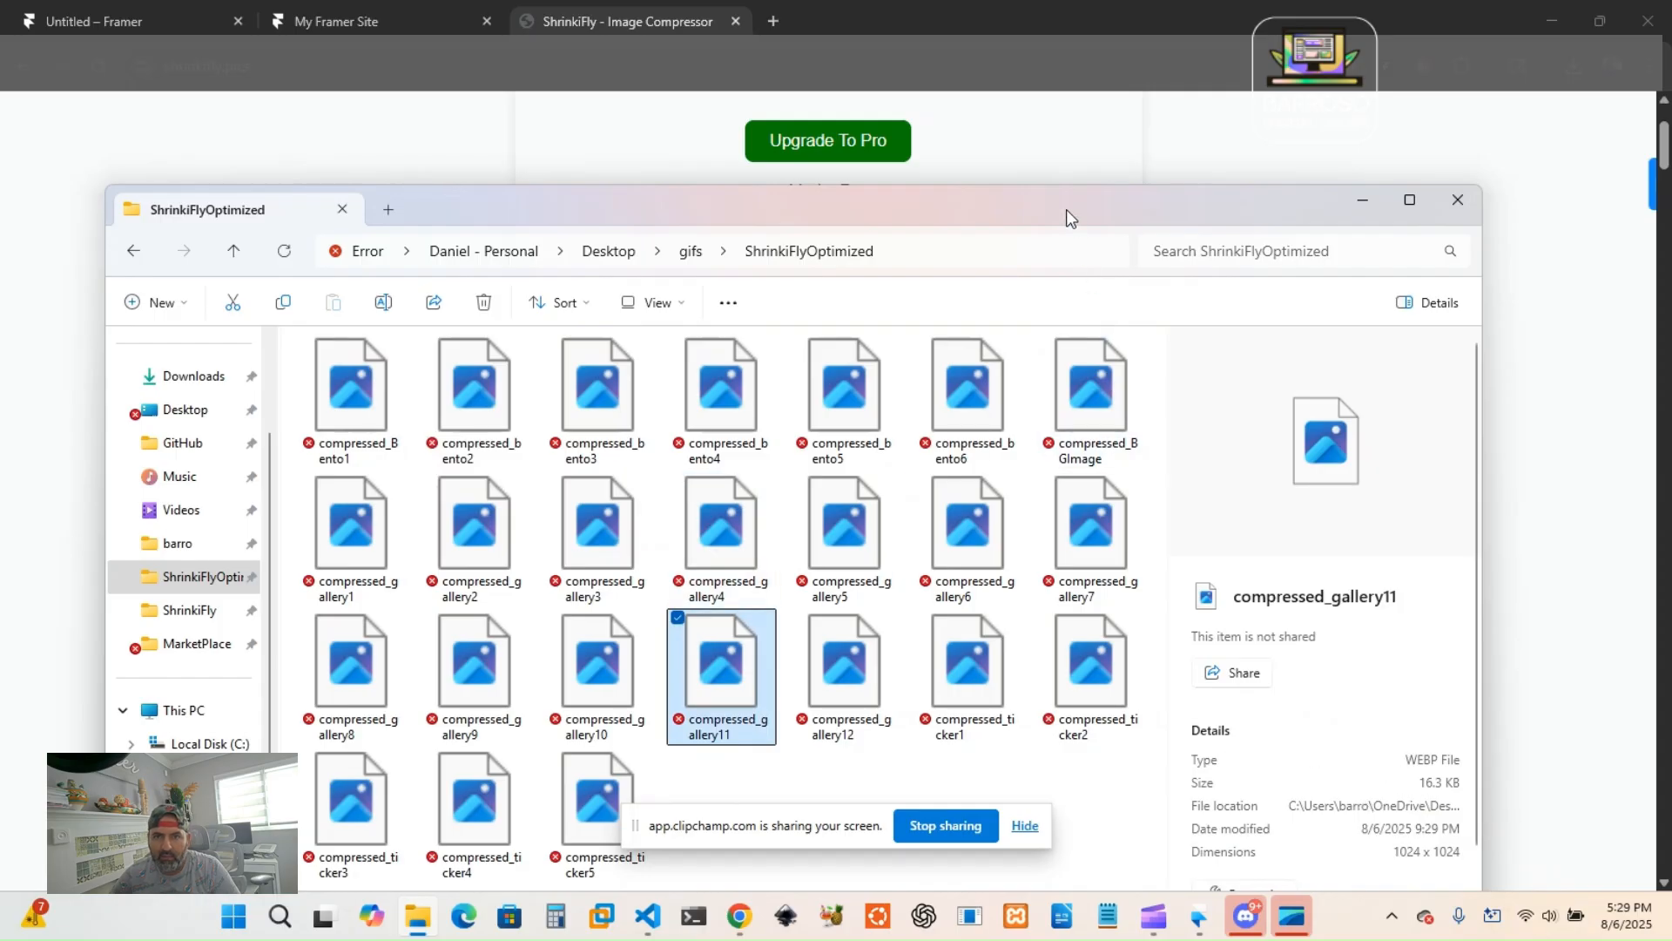
left_click_drag(1066, 216, 1063, 441)
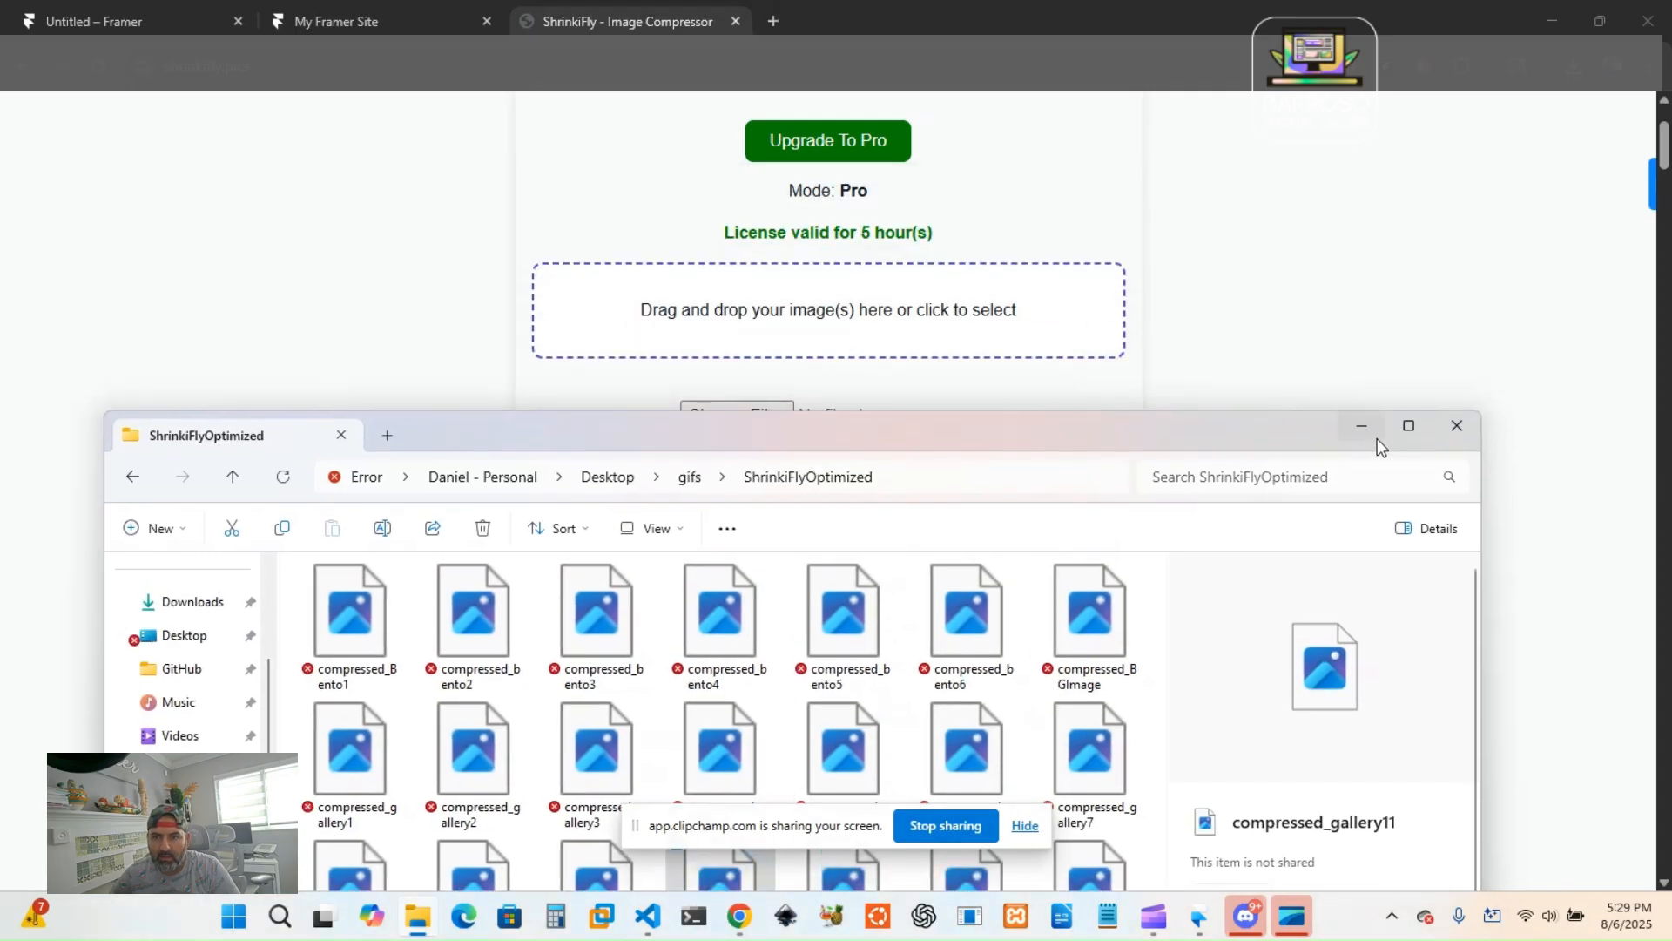
left_click(1361, 427)
Switch to the Untitled Framer project and replace the hero's BG Img fill with compressed_BGImage from the ShrinkiFlyOptimized folder.
left_click(126, 22)
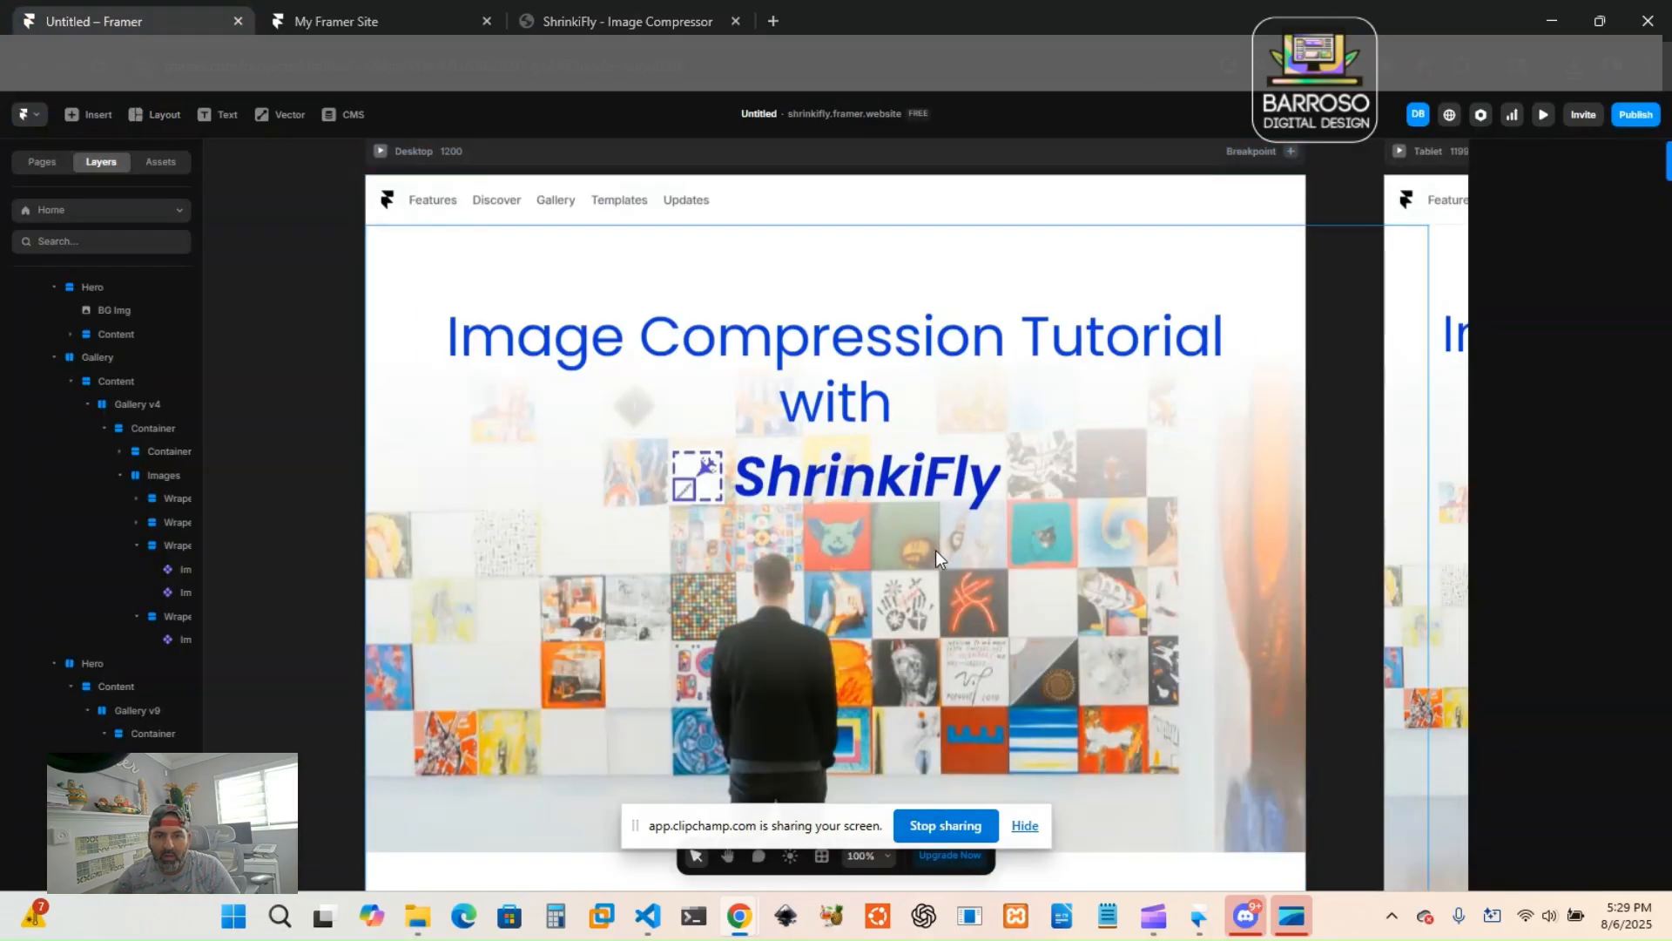
scroll(834, 561, "down", 1)
scroll(468, 566, "down", 1)
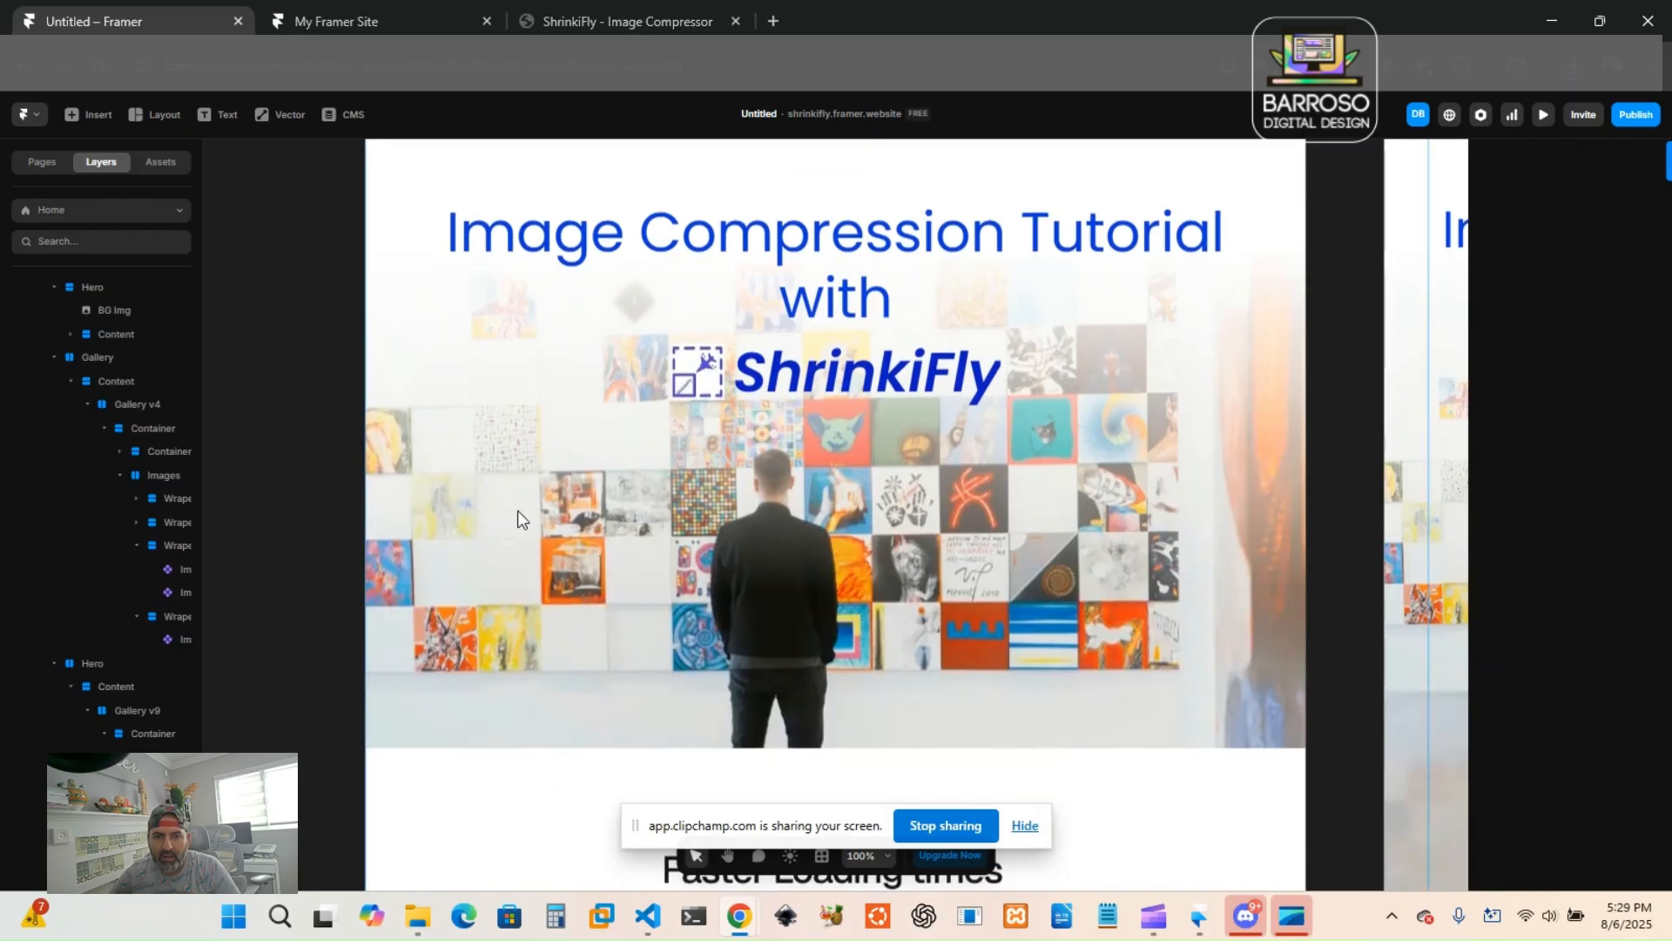
scroll(1106, 578, "down", 2)
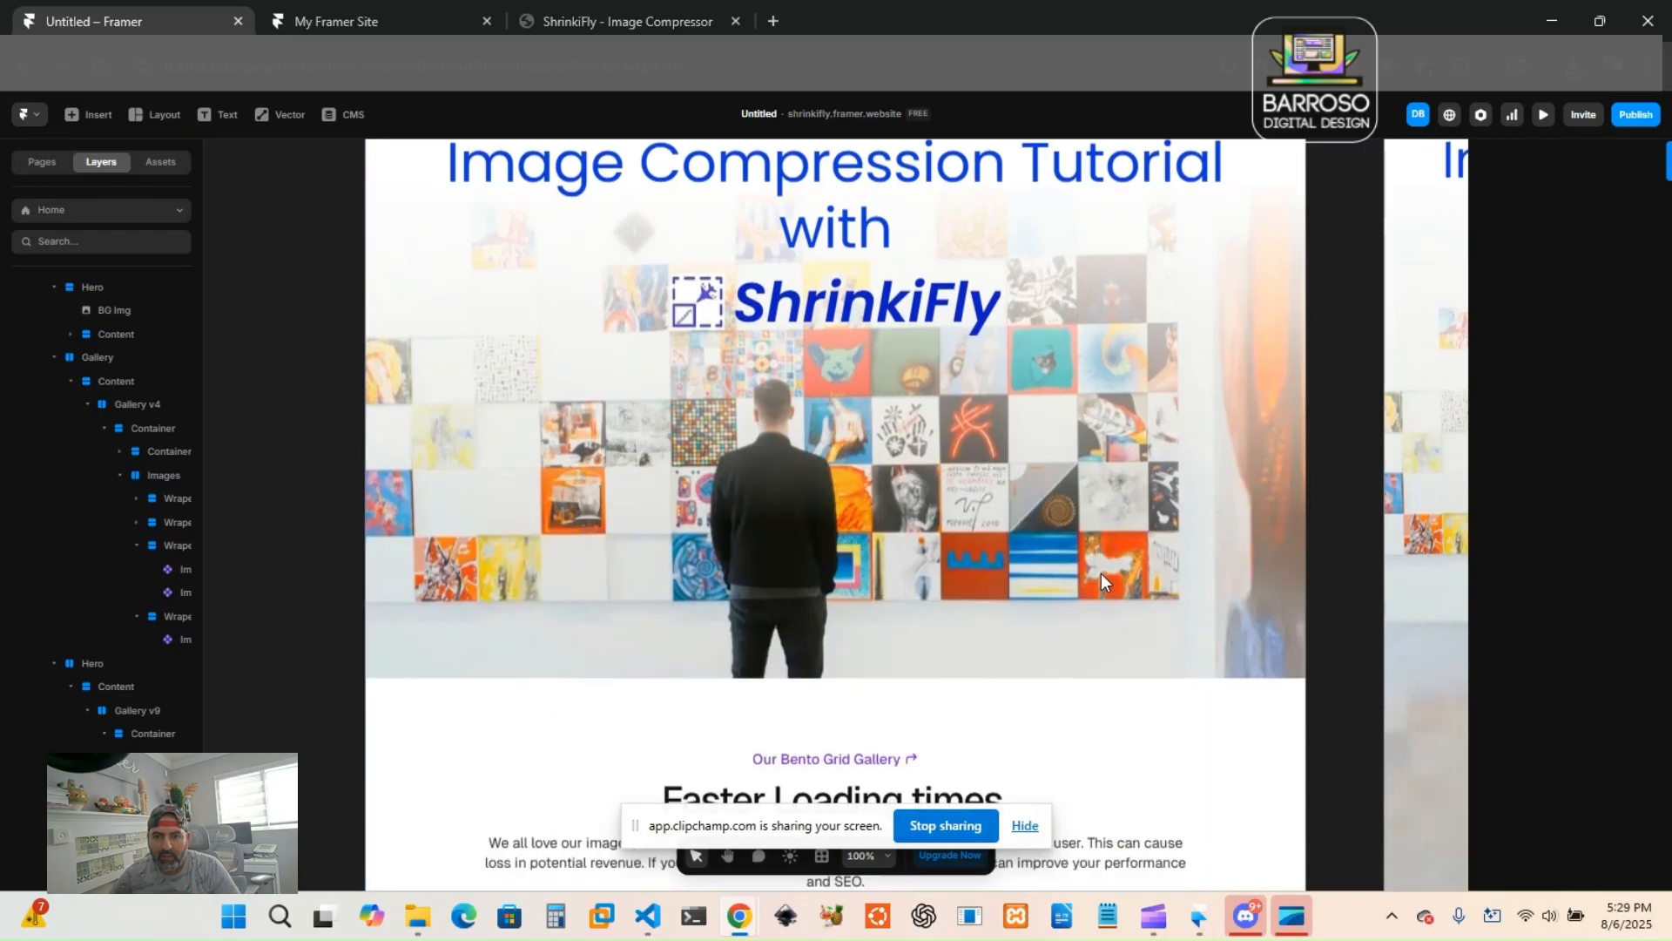
left_click(974, 584)
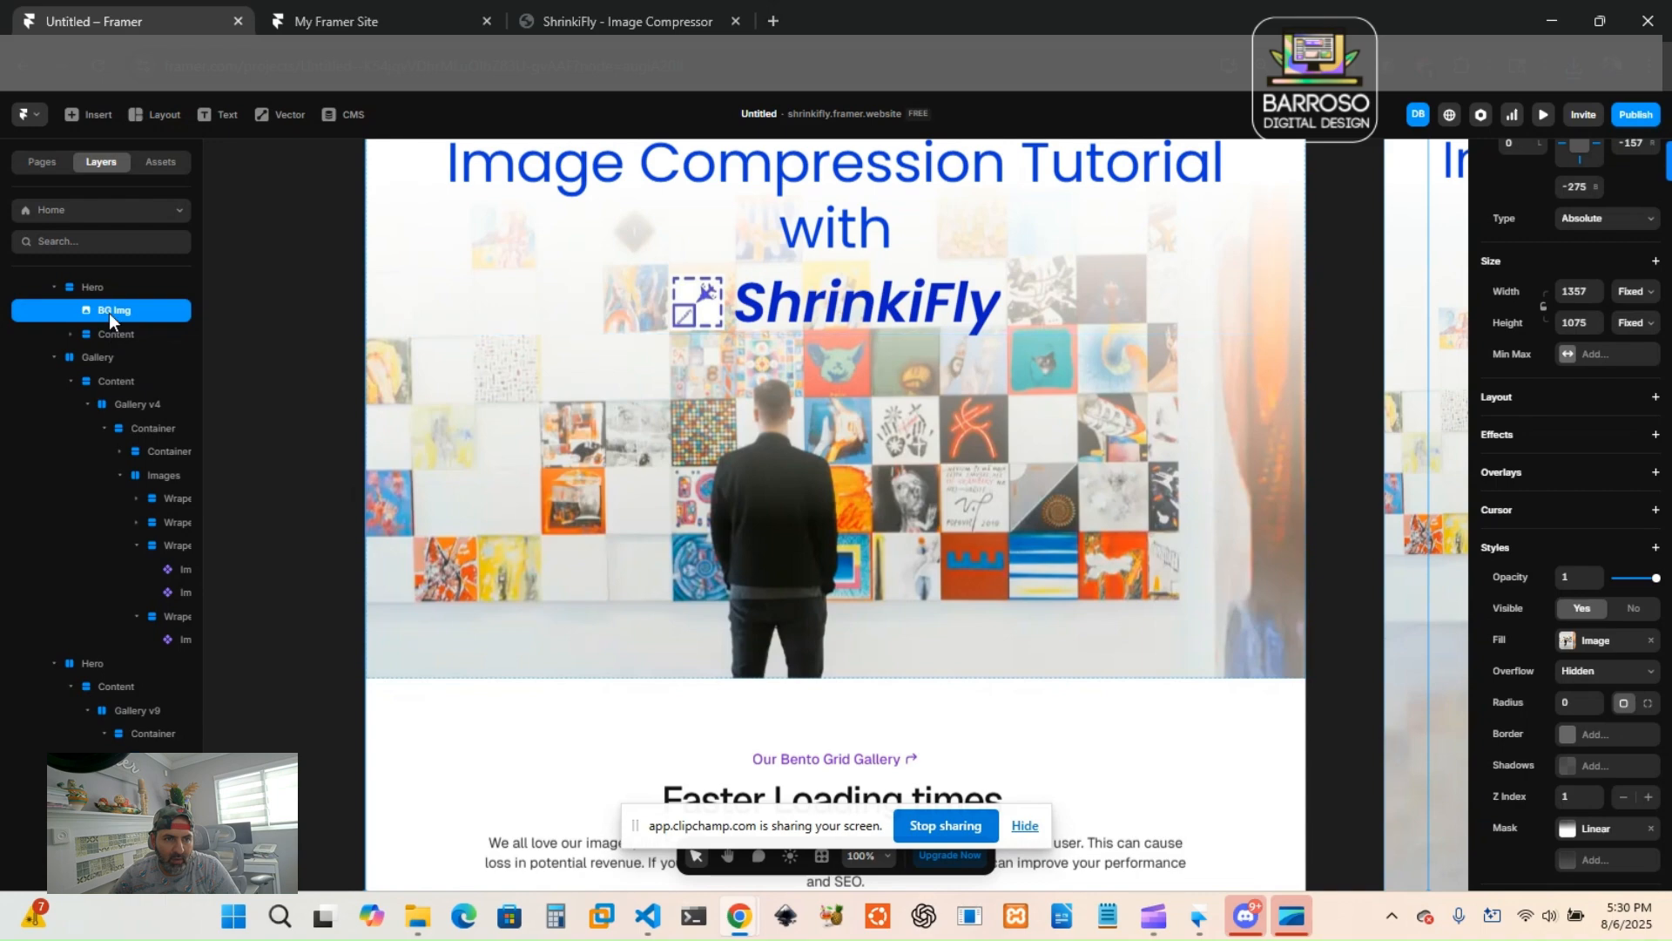
left_click(1590, 649)
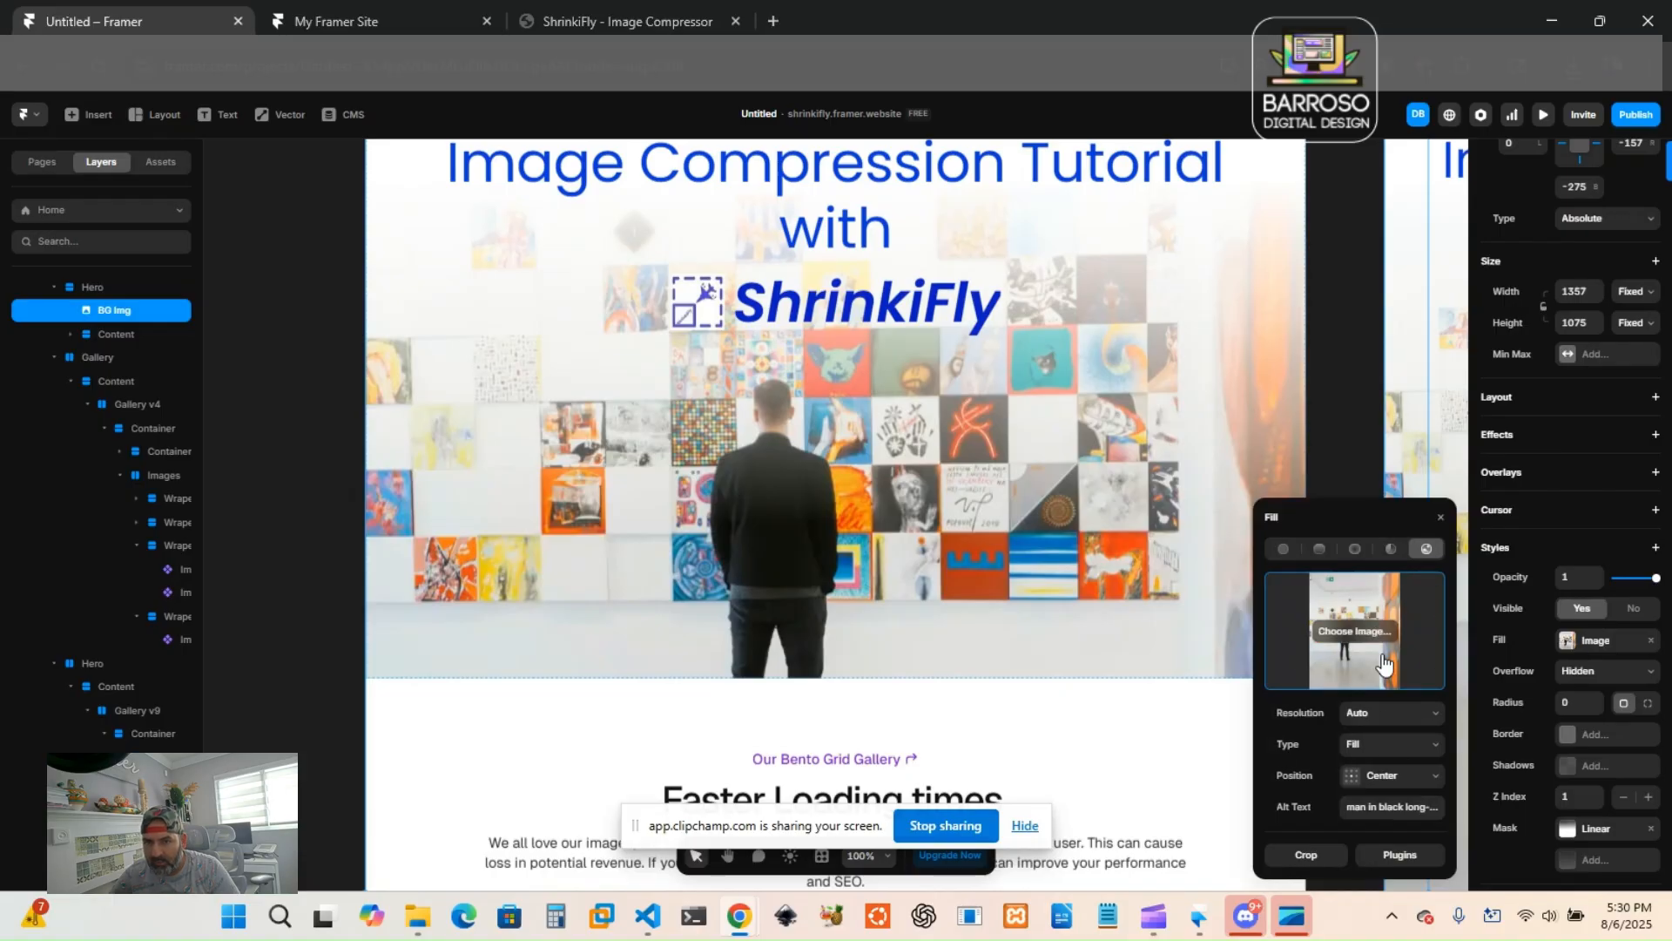
left_click(410, 917)
left_click_drag(803, 441, 673, 343)
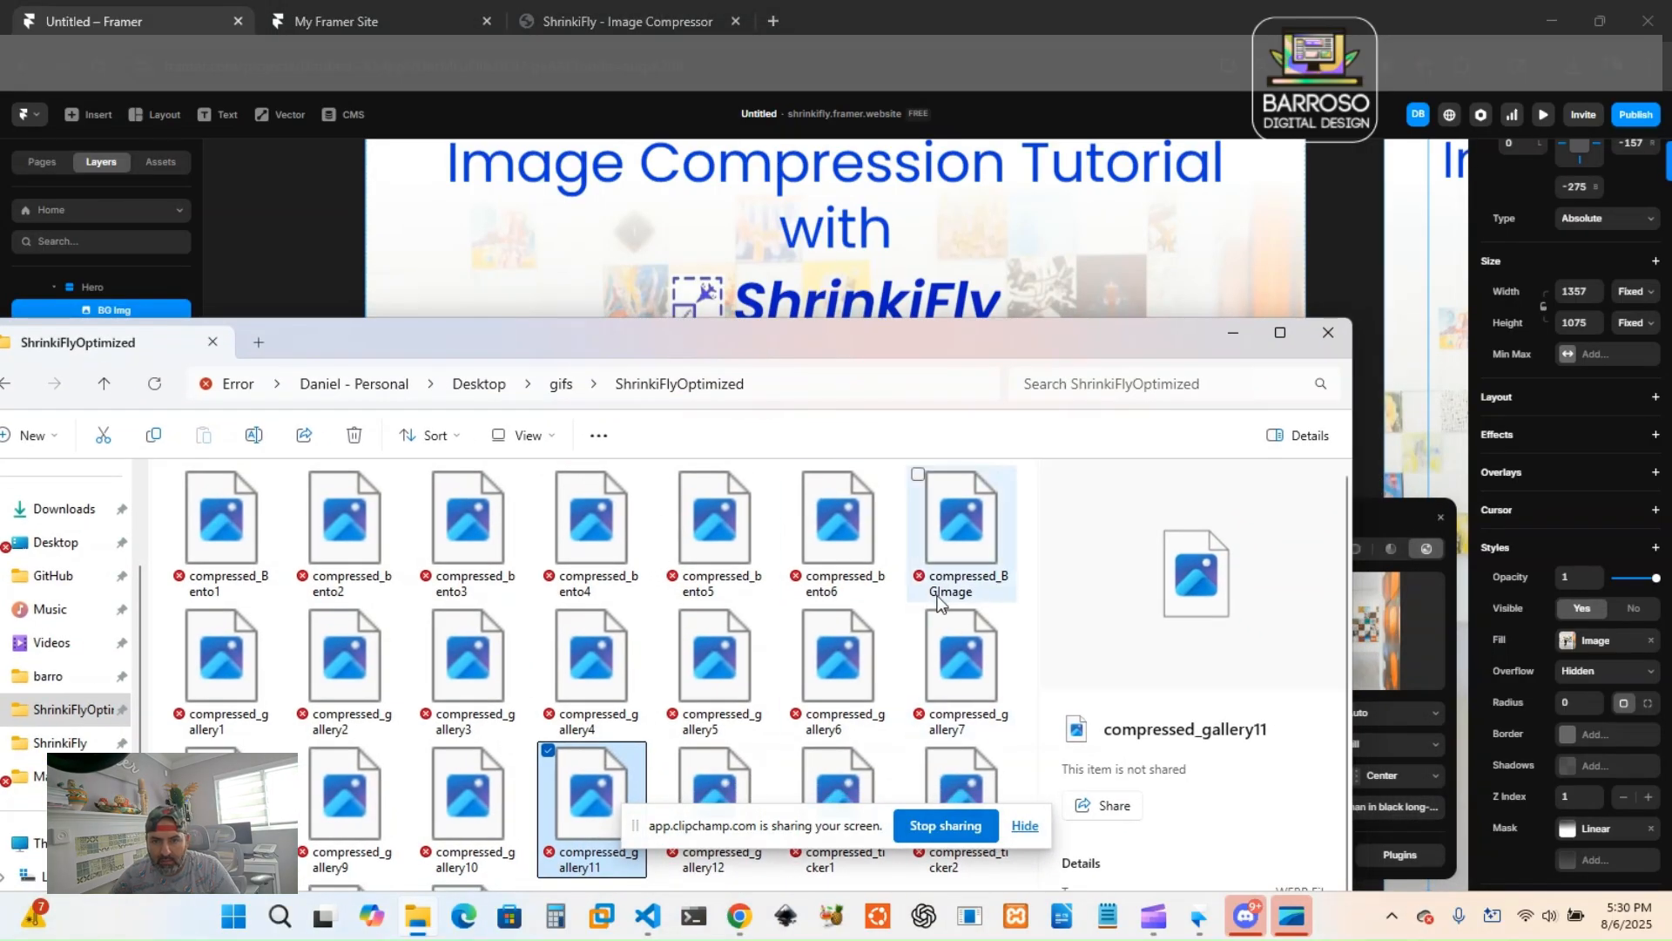
mouse_move(938, 601)
left_click_drag(1071, 341, 903, 347)
left_click(792, 544)
left_click_drag(791, 544, 1310, 613)
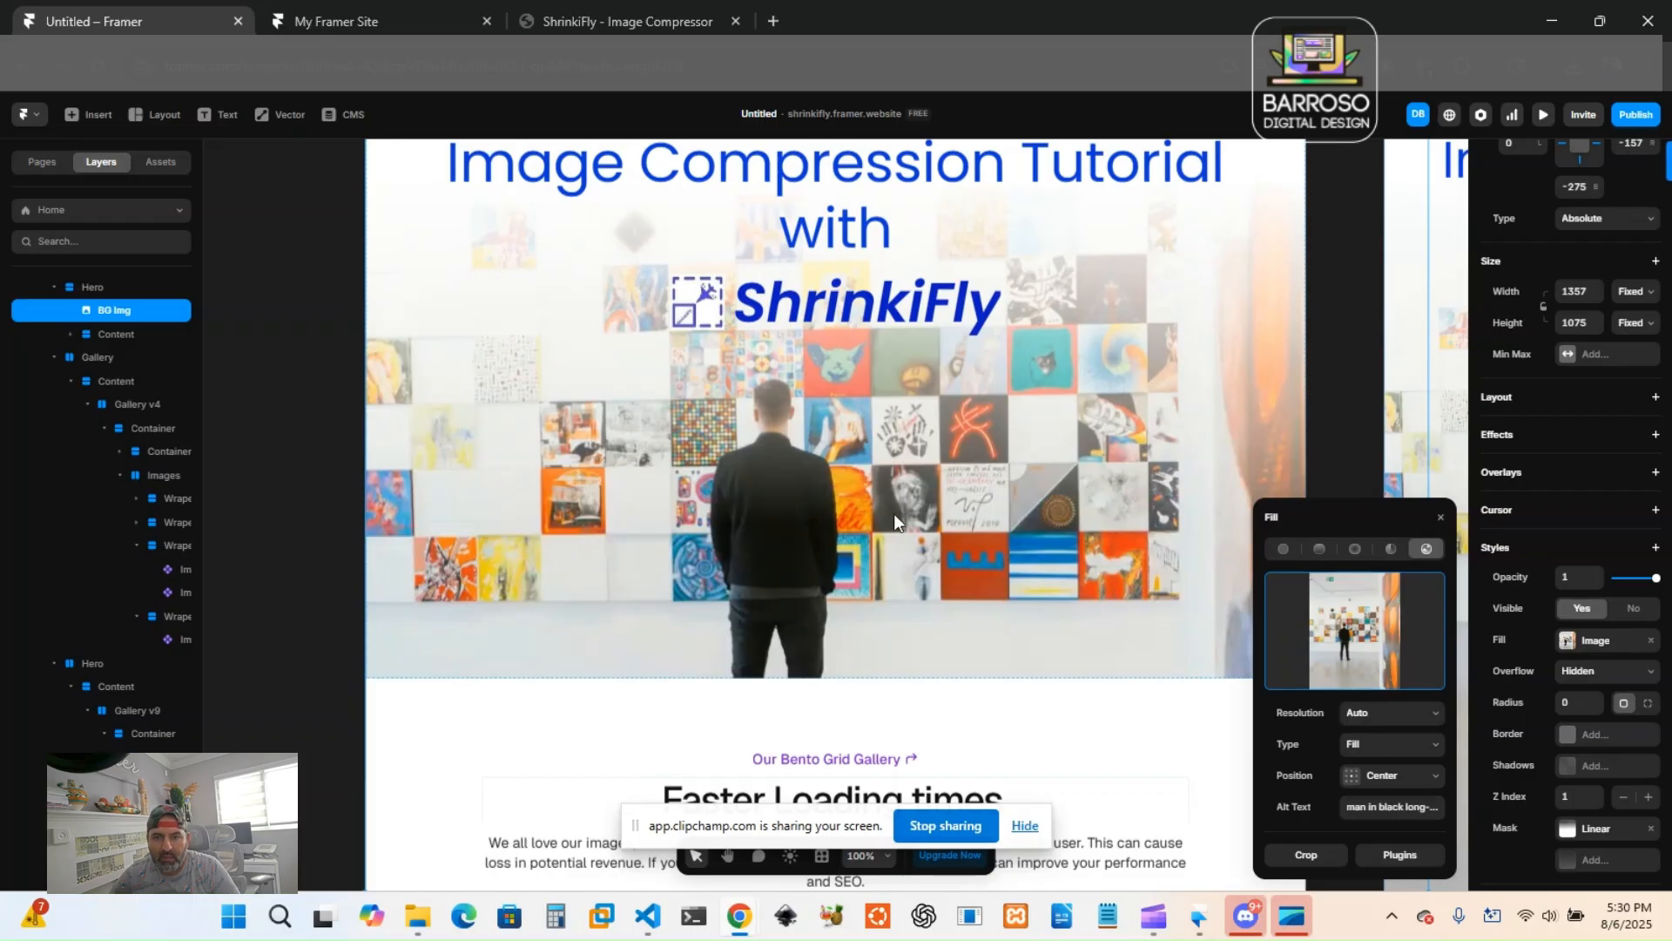
Replace the black-and-white image at the start of the bento grid with compressed_Bento1 from the ShrinkiFlyOptimized folder.
scroll(1002, 607, "down", 4)
scroll(1002, 607, "down", 4)
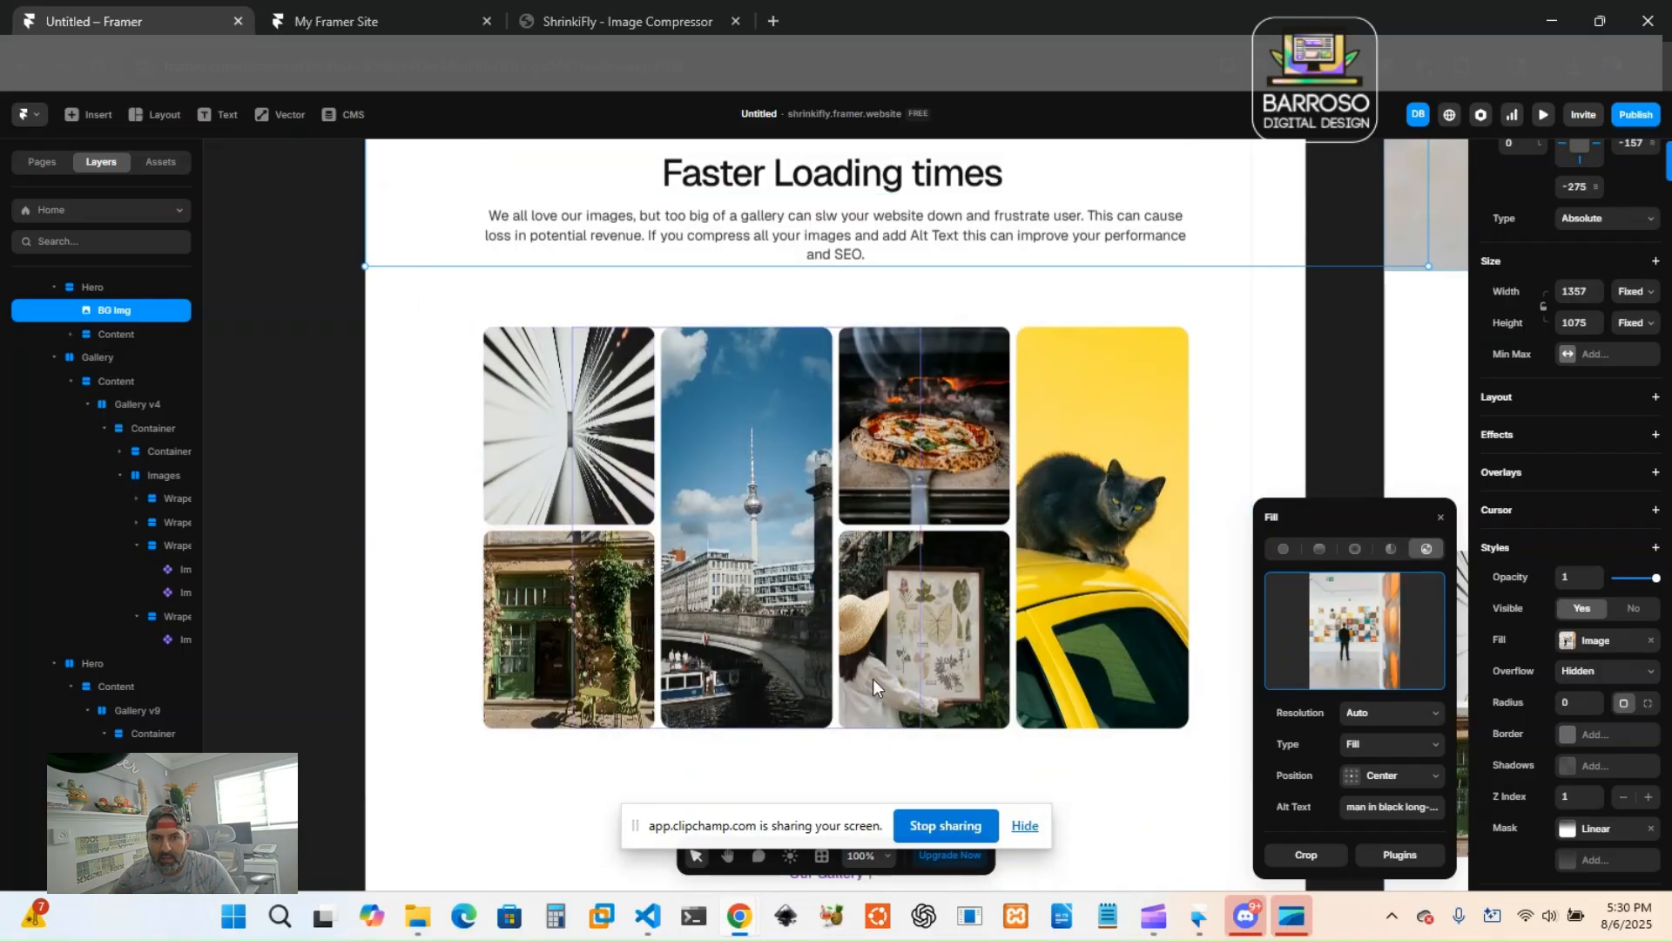
left_click(573, 444)
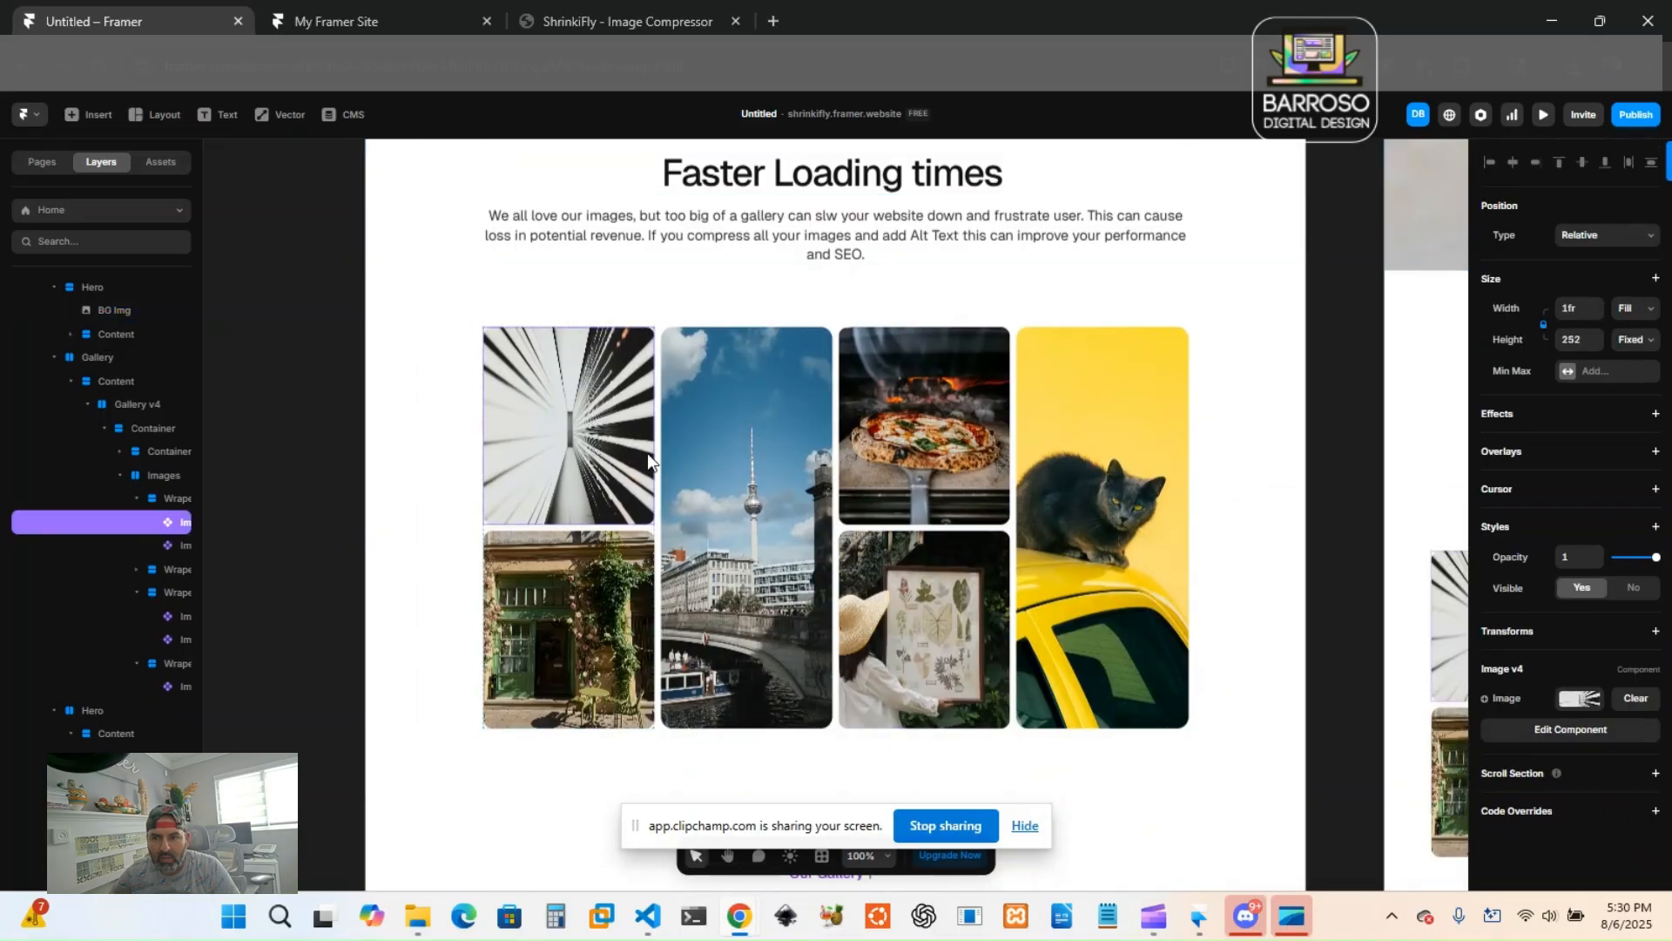
left_click(1591, 701)
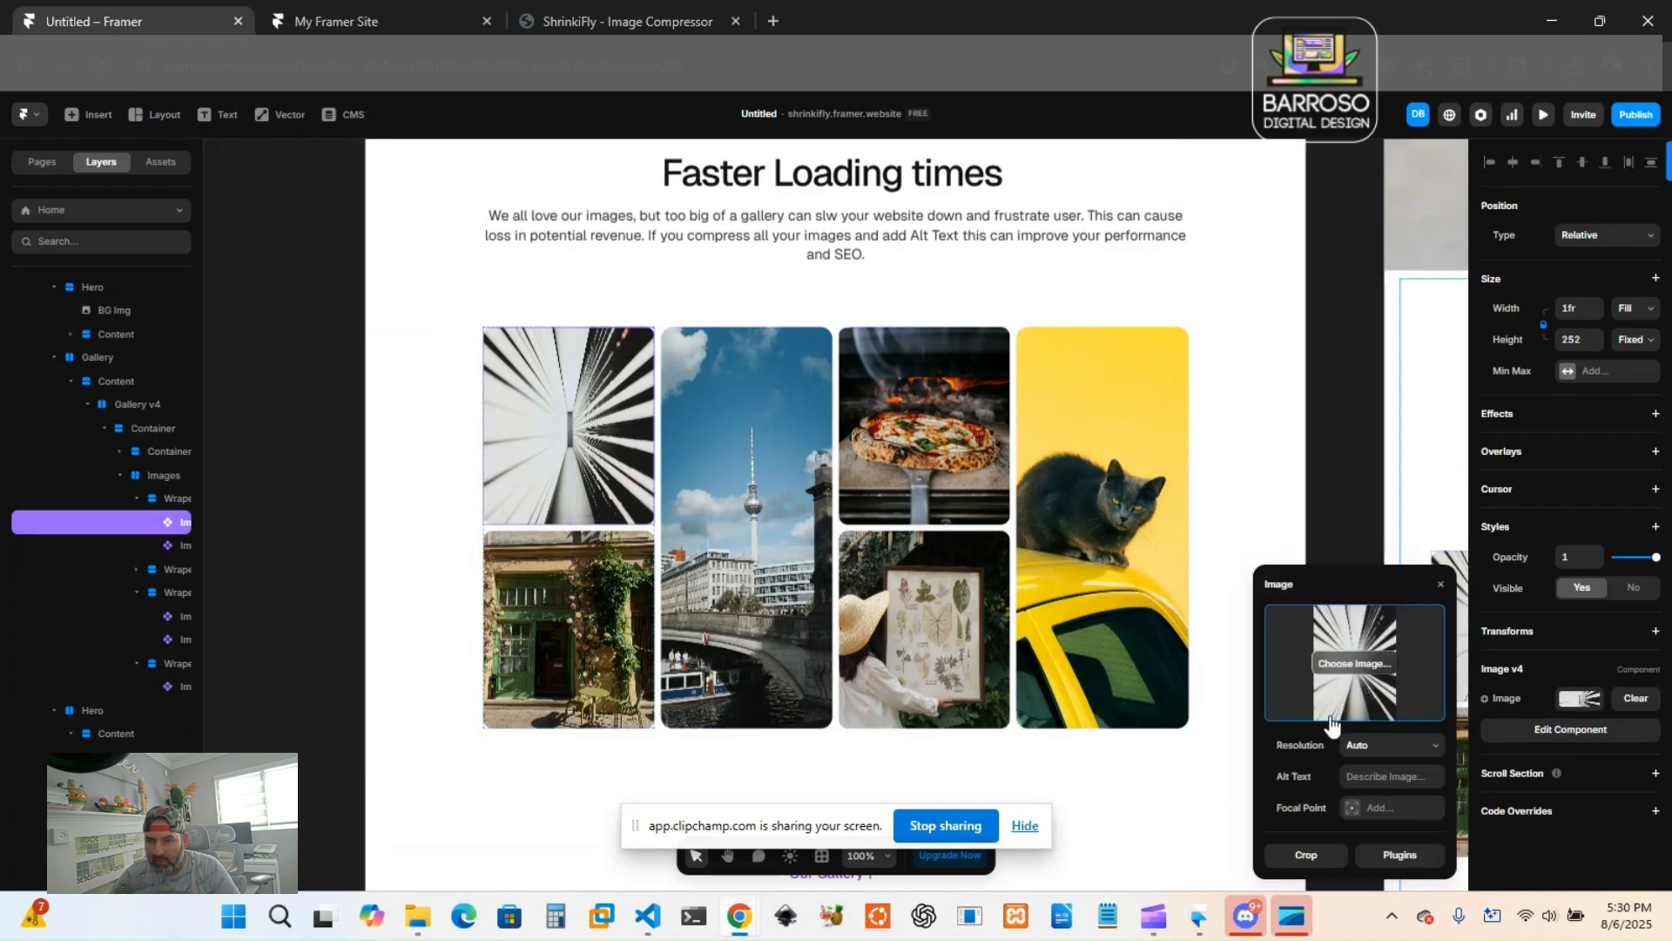
left_click(421, 918)
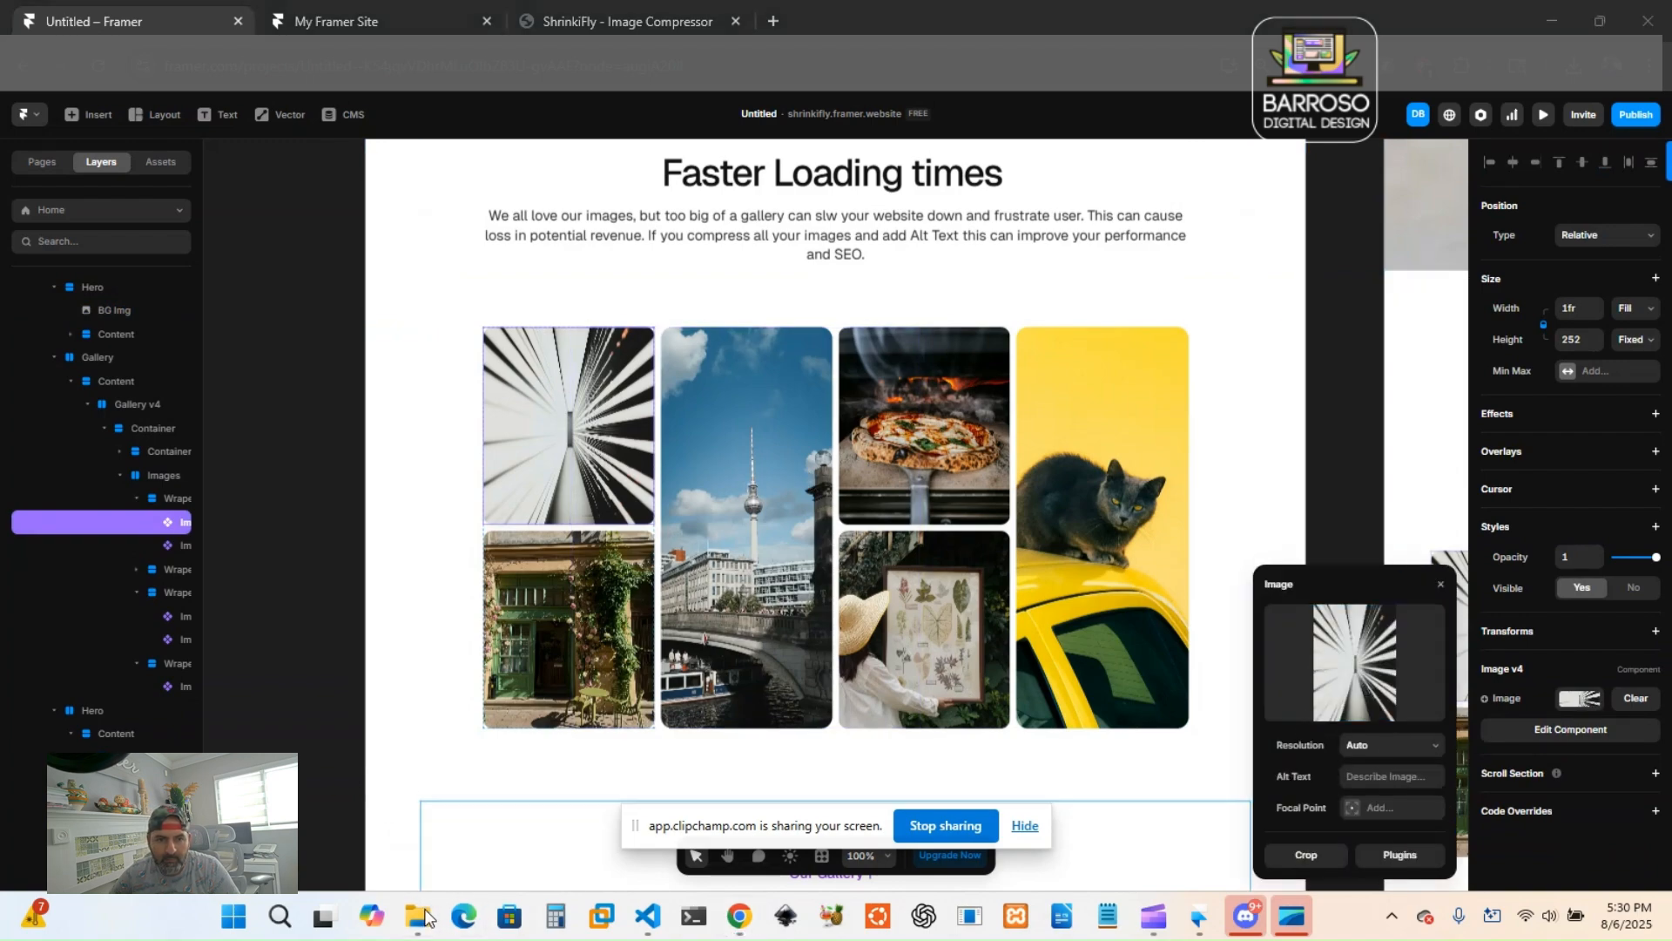
left_click(419, 858)
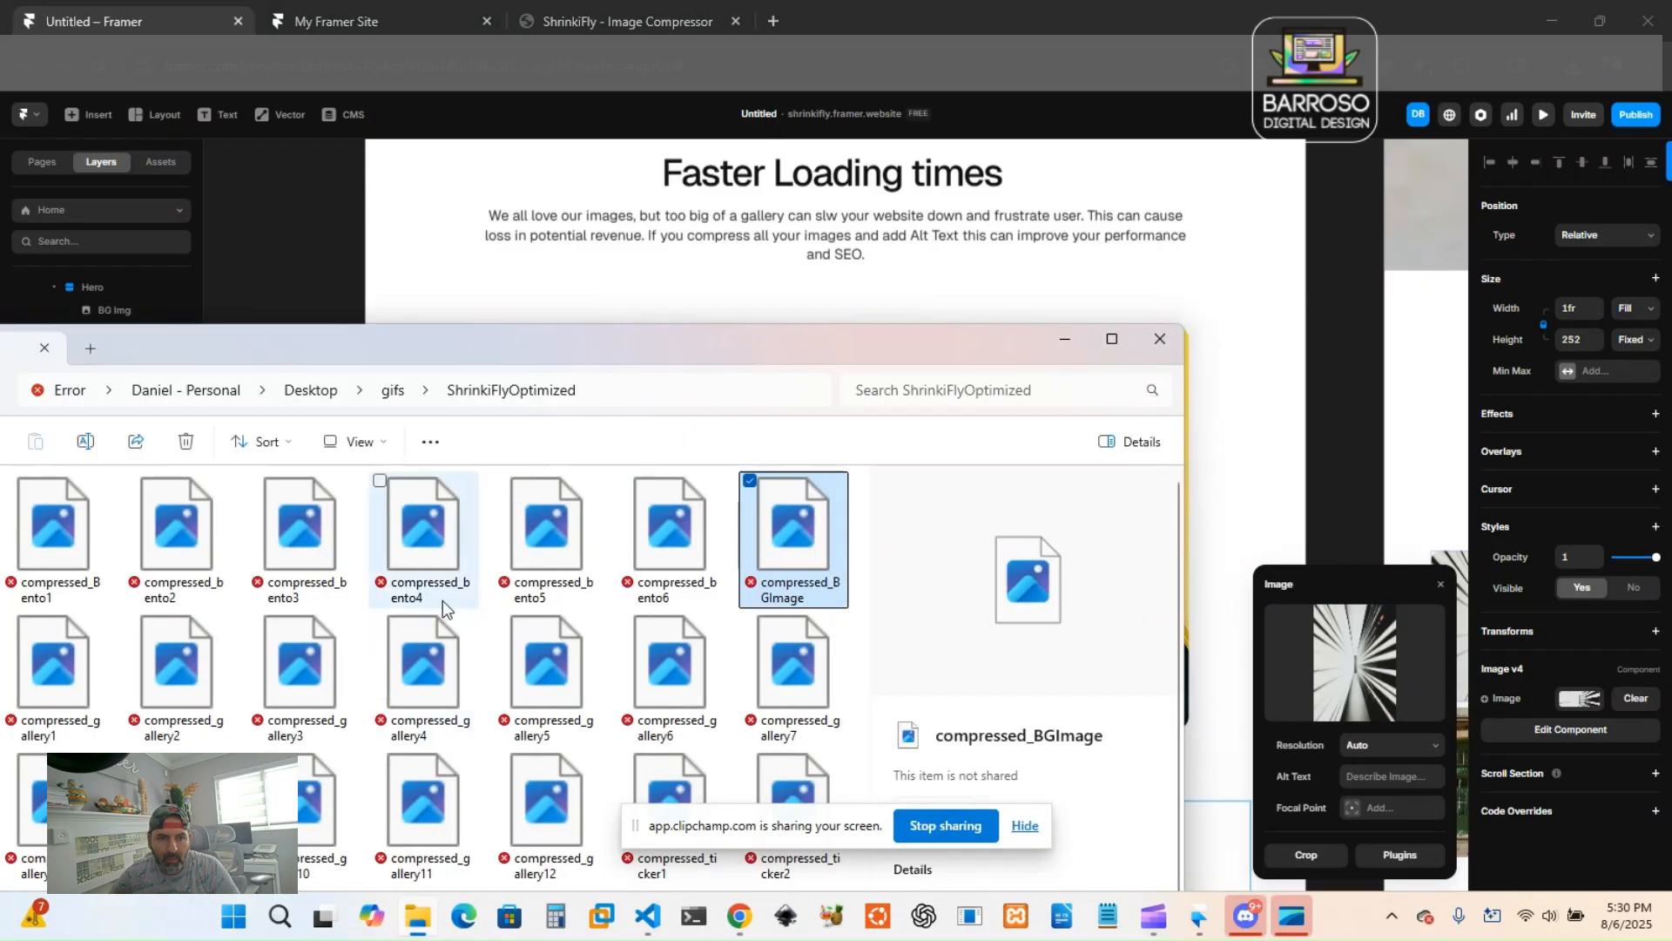
left_click_drag(574, 361, 658, 302)
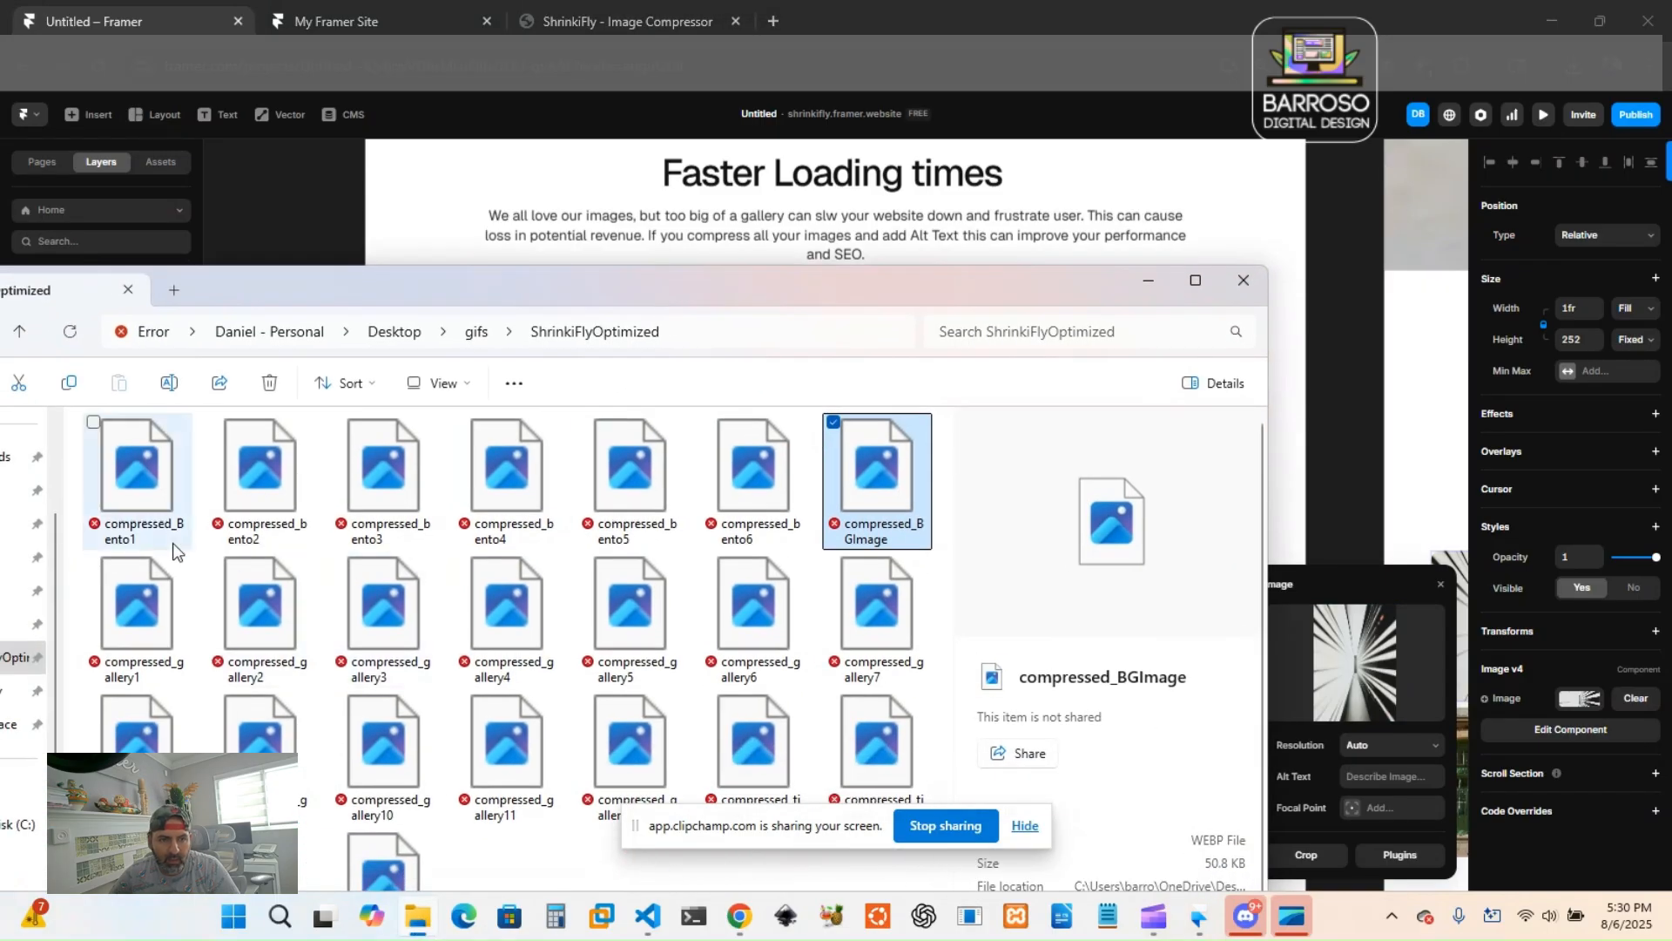
left_click(141, 465)
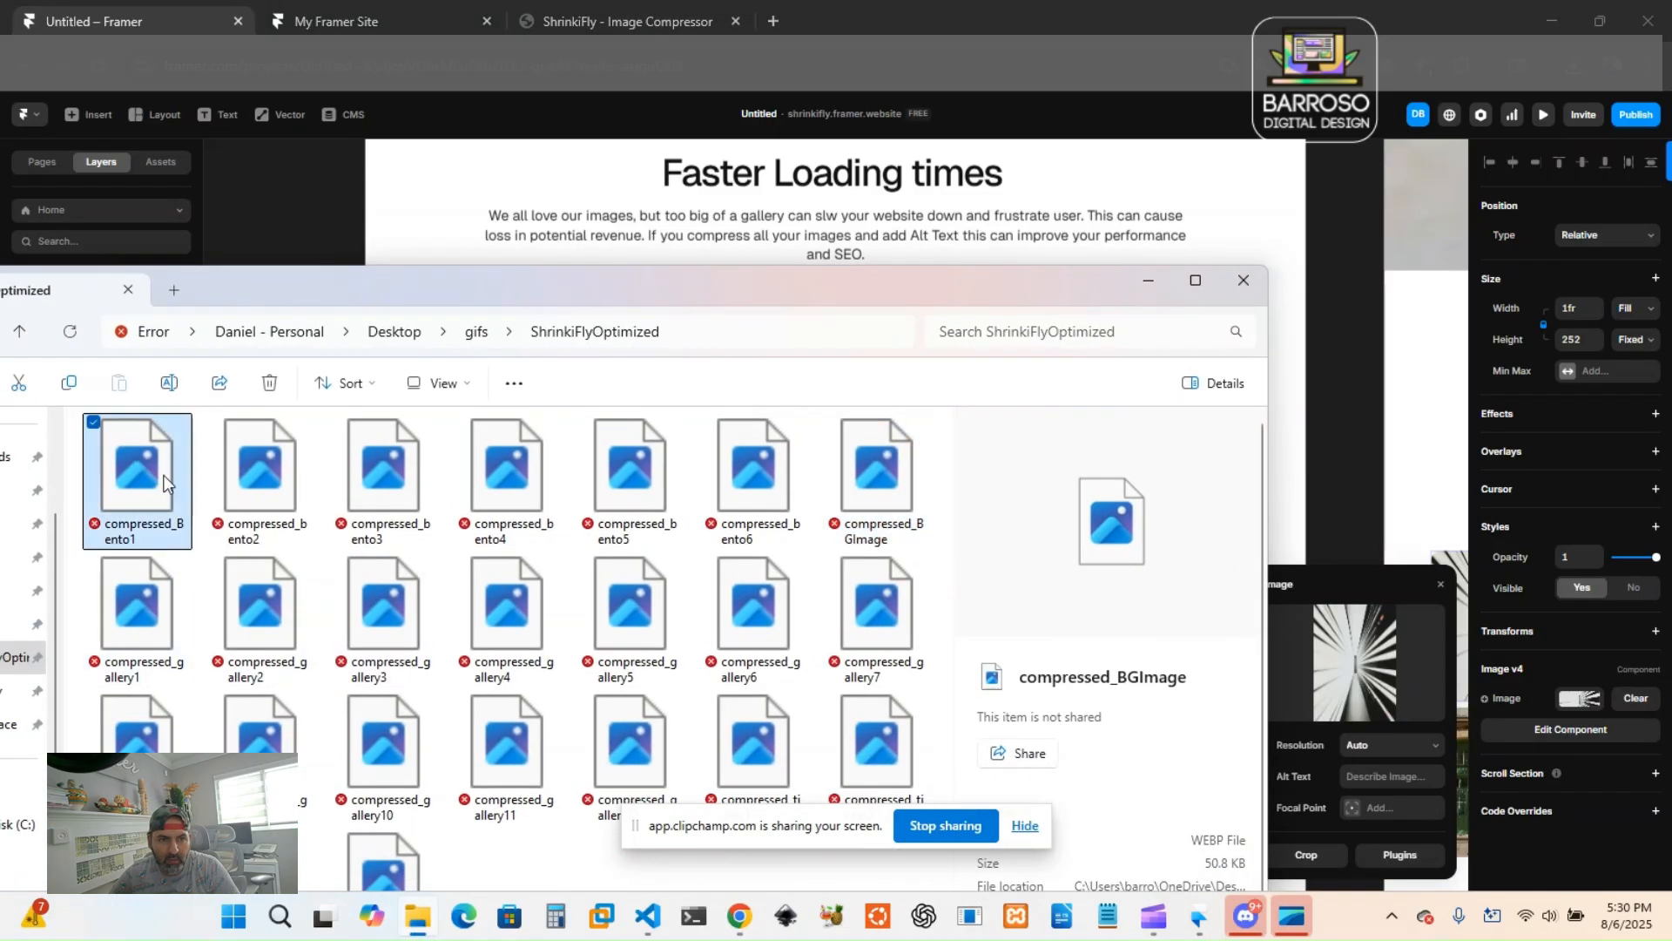
left_click(1403, 712)
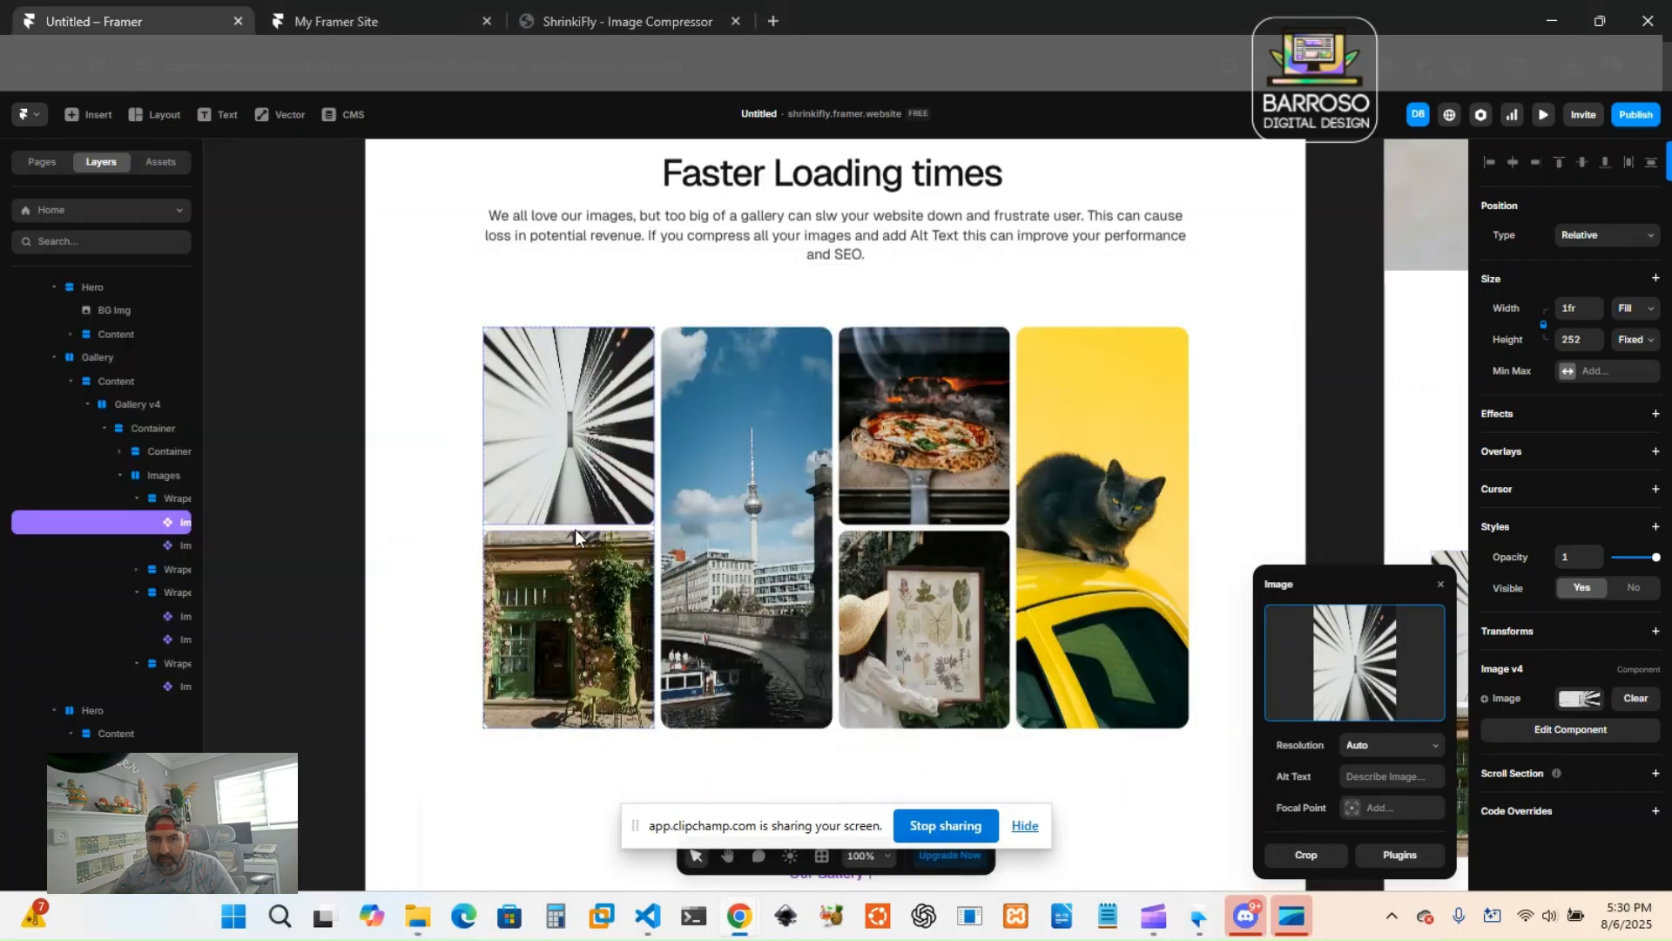
Replace the bento grid's green storefront image with compressed_bento2.
left_click(562, 640)
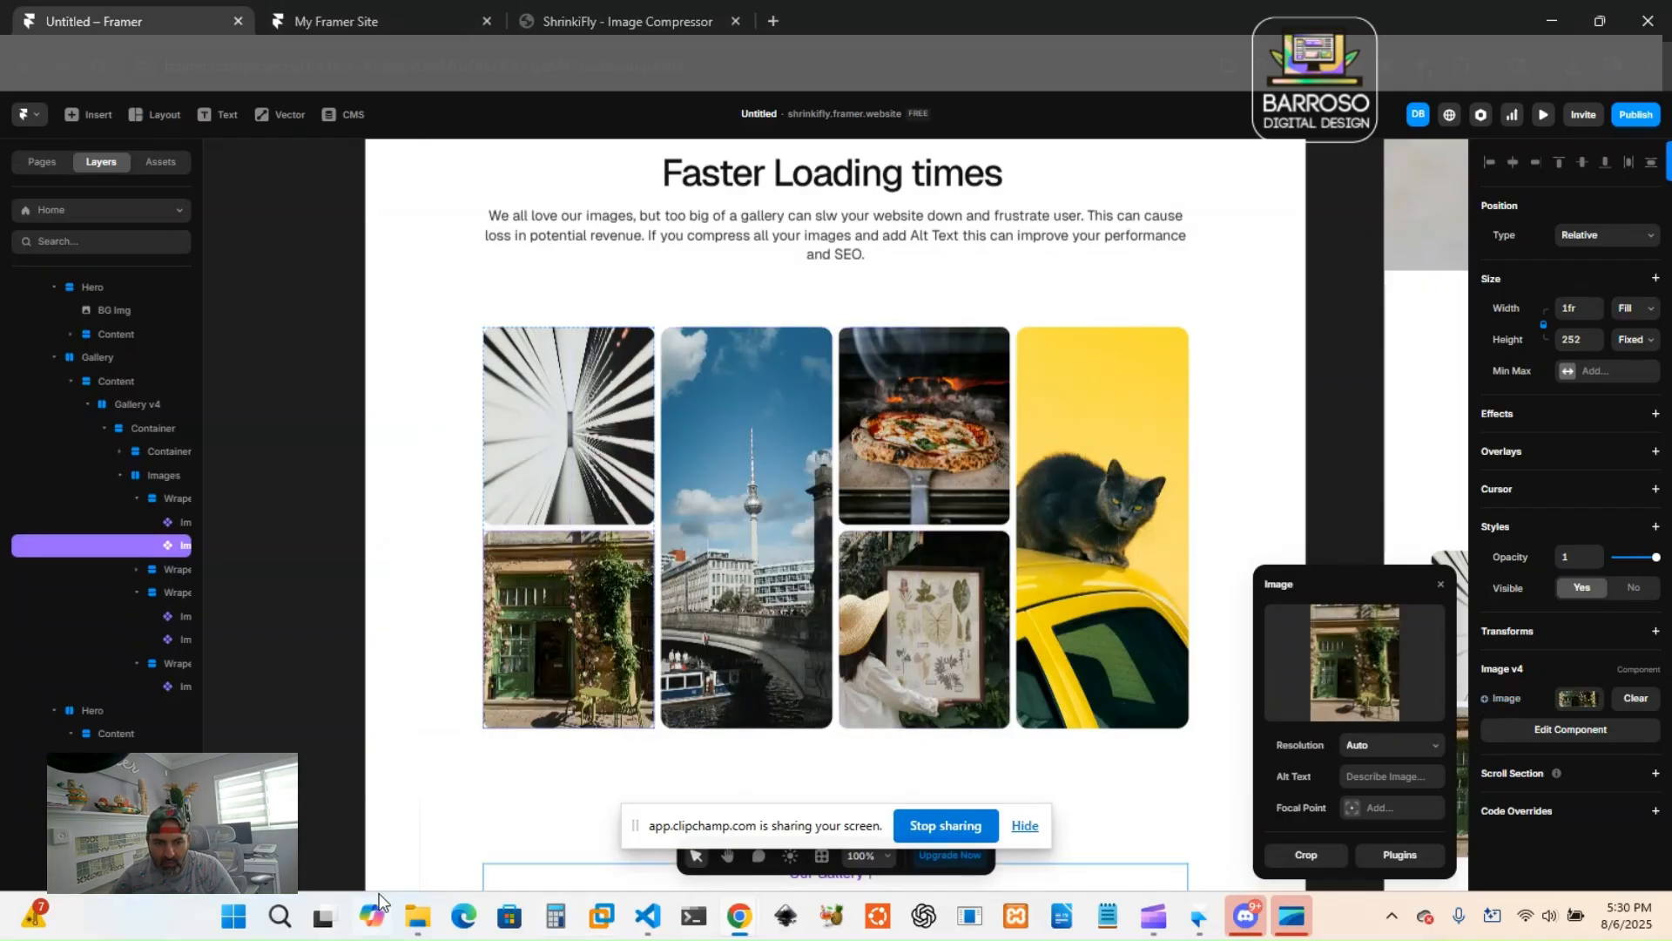
left_click(405, 919)
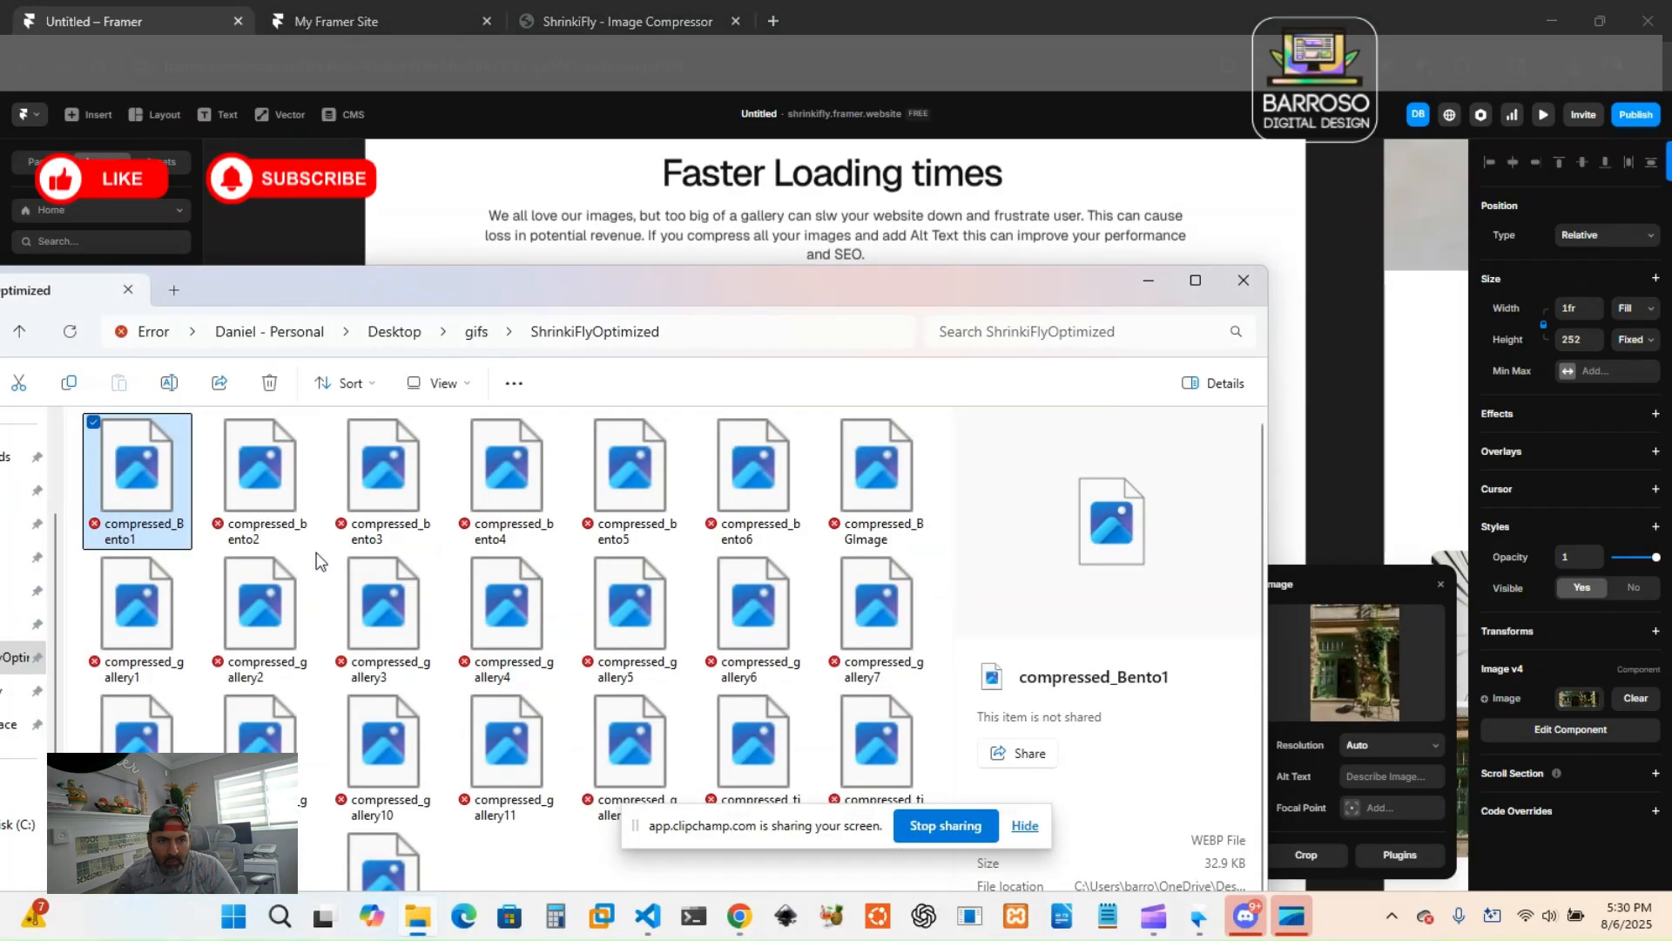
left_click_drag(248, 544, 1341, 697)
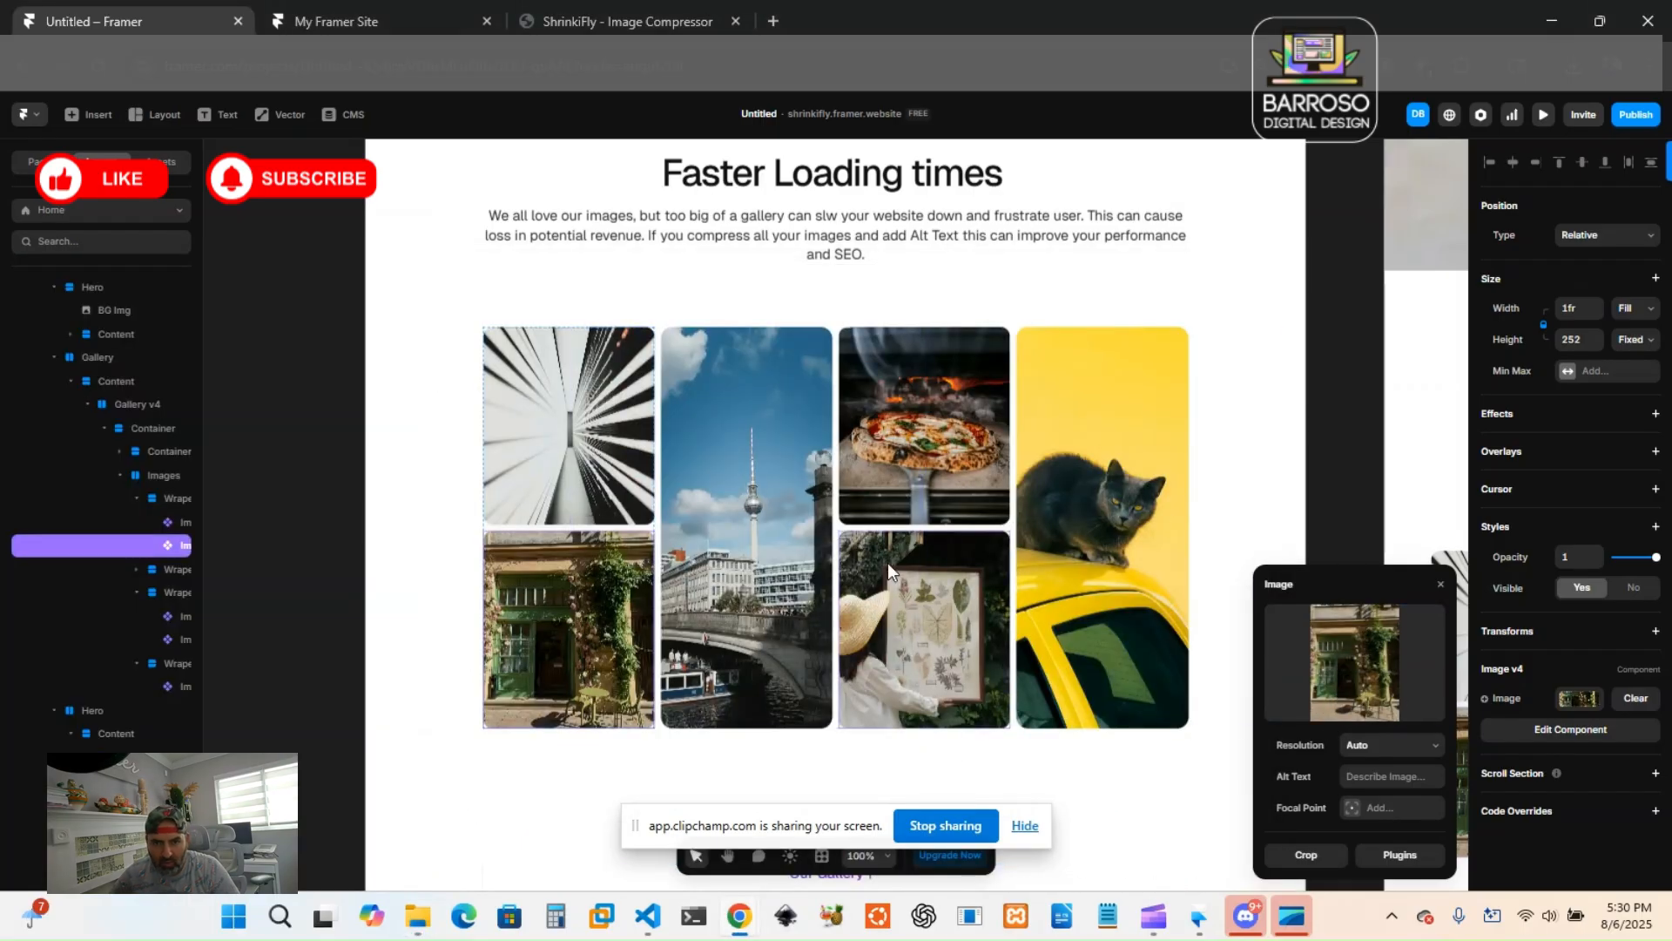
scroll(1179, 749, "down", 5)
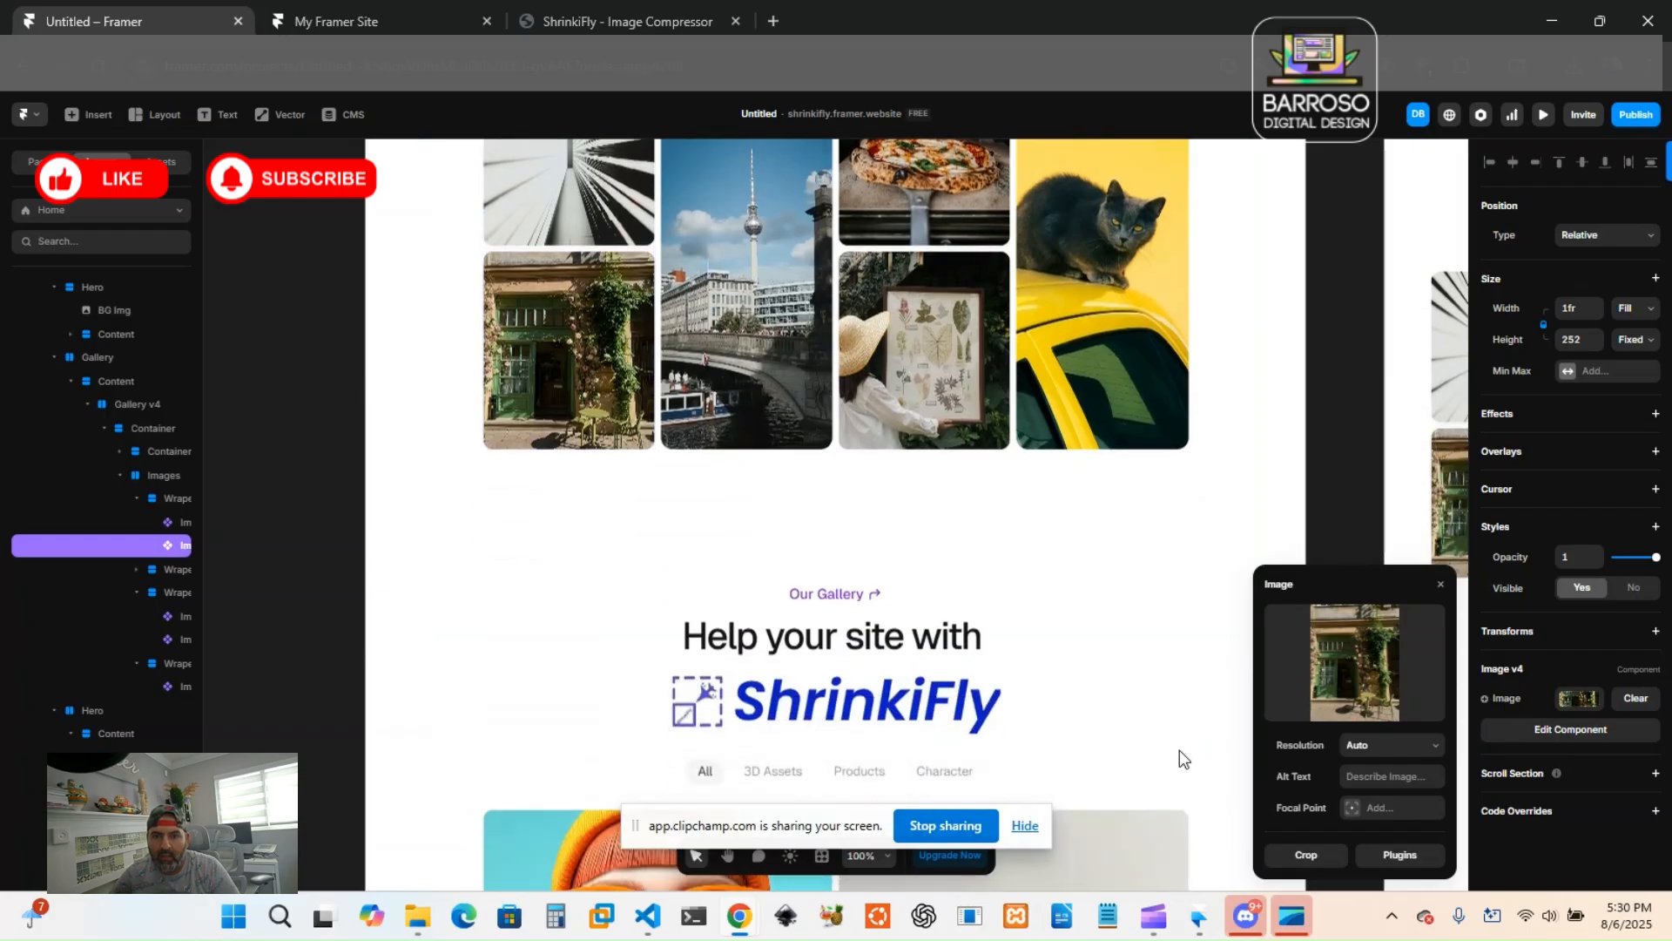
scroll(1181, 750, "down", 8)
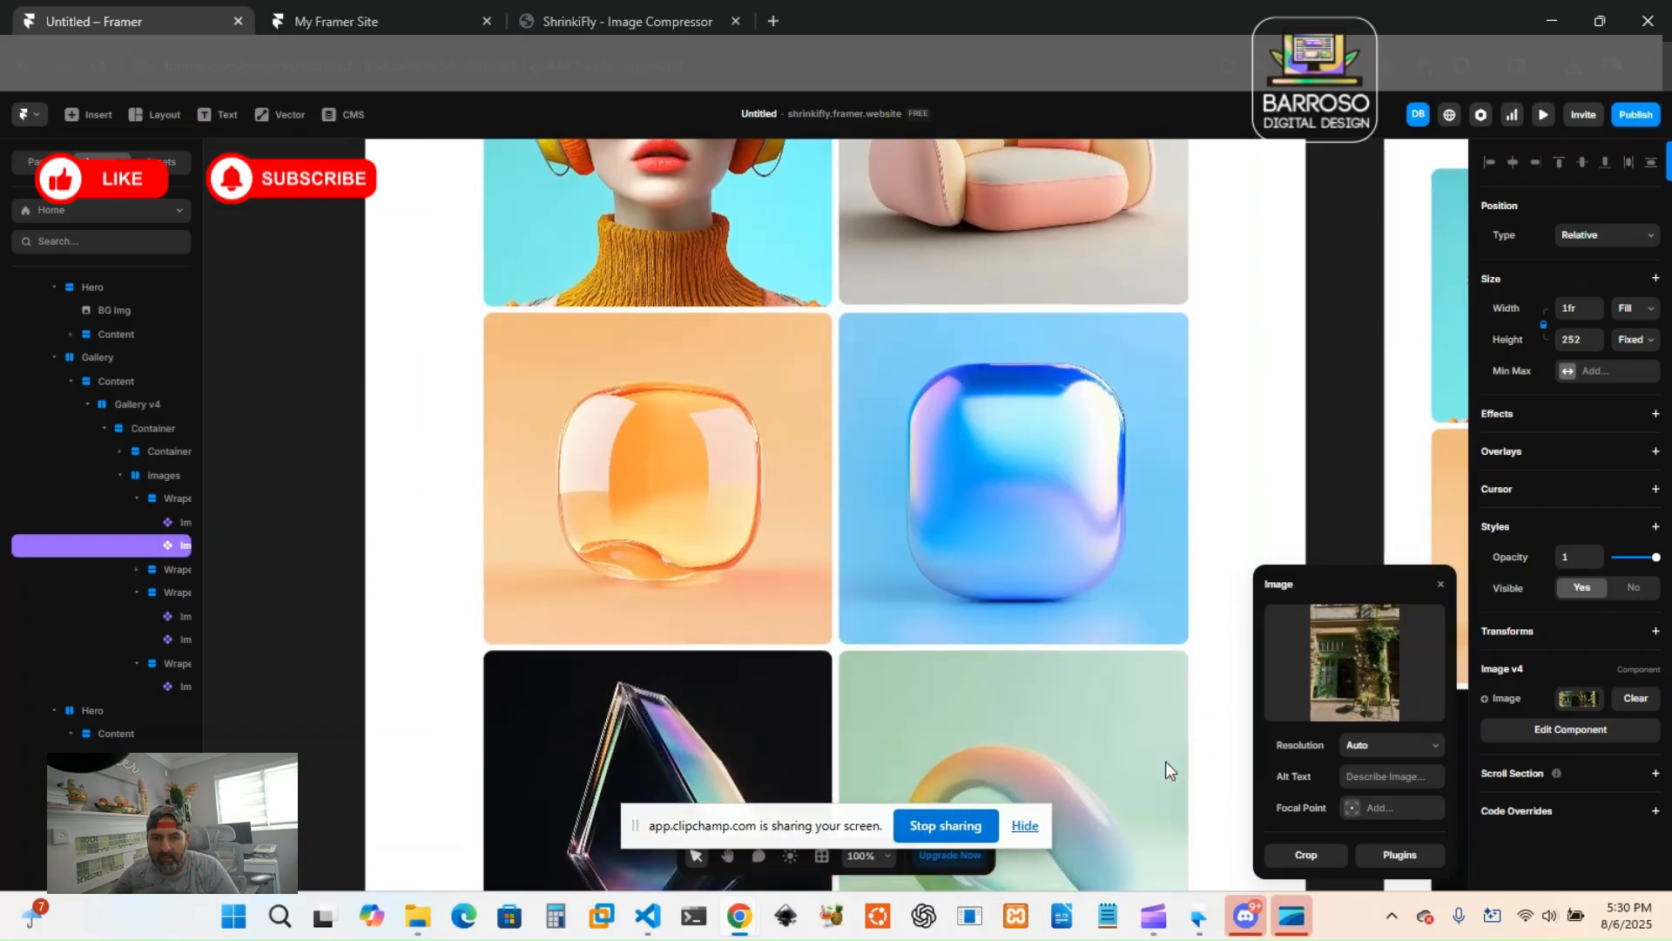
scroll(991, 556, "up", 2)
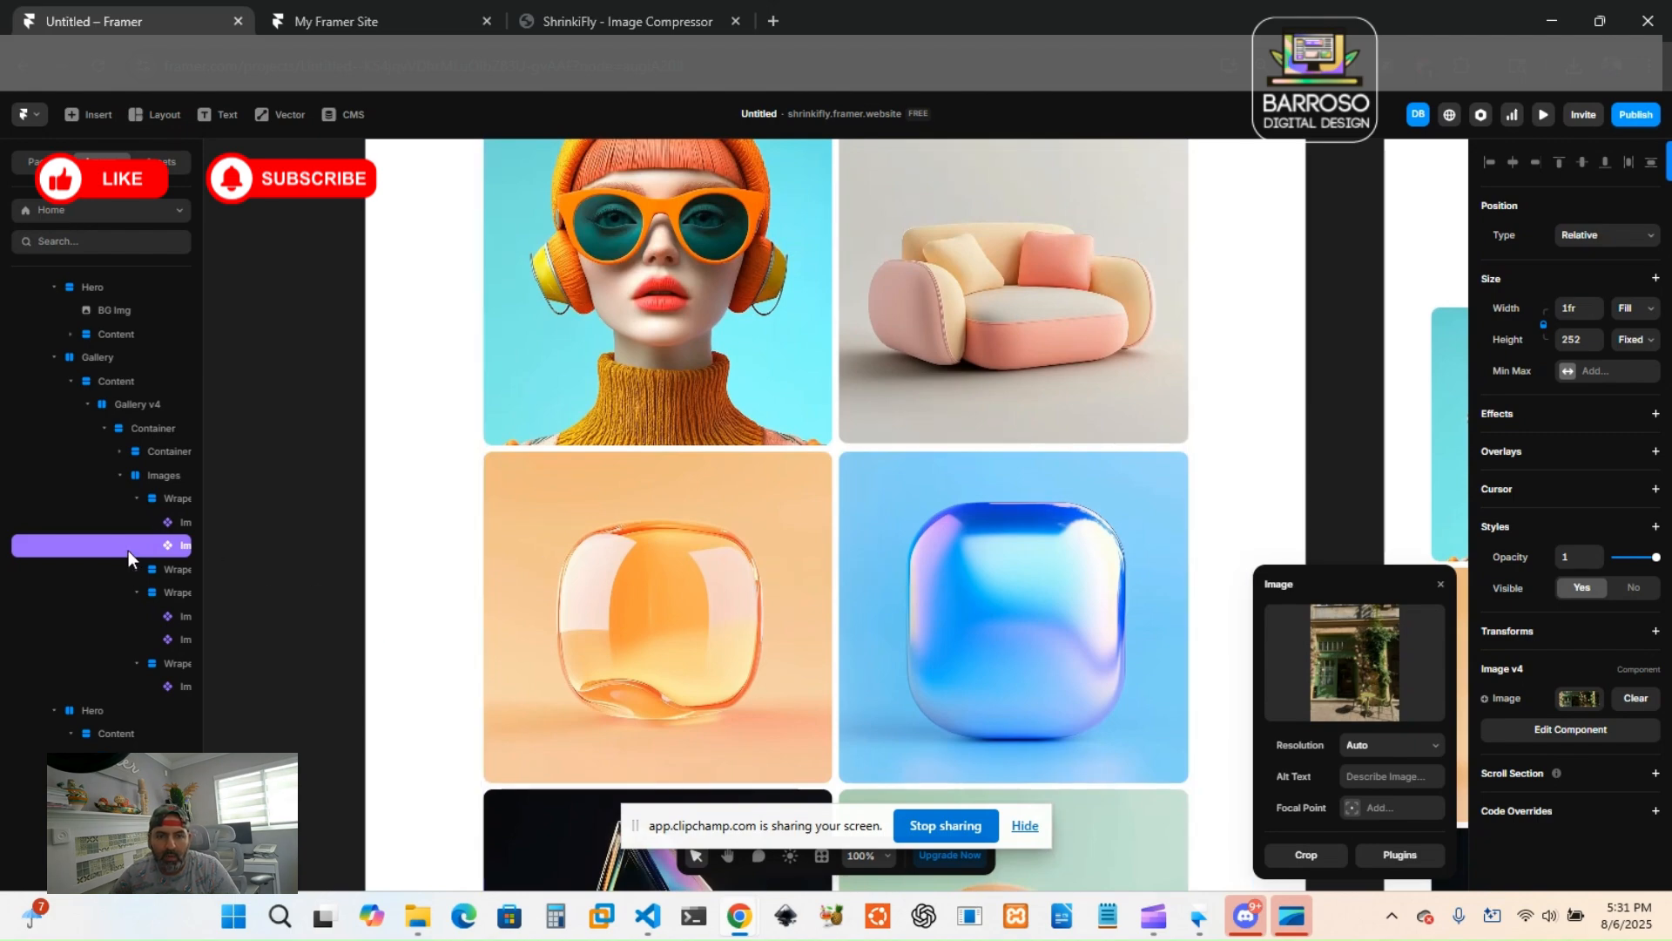
scroll(937, 678, "up", 2)
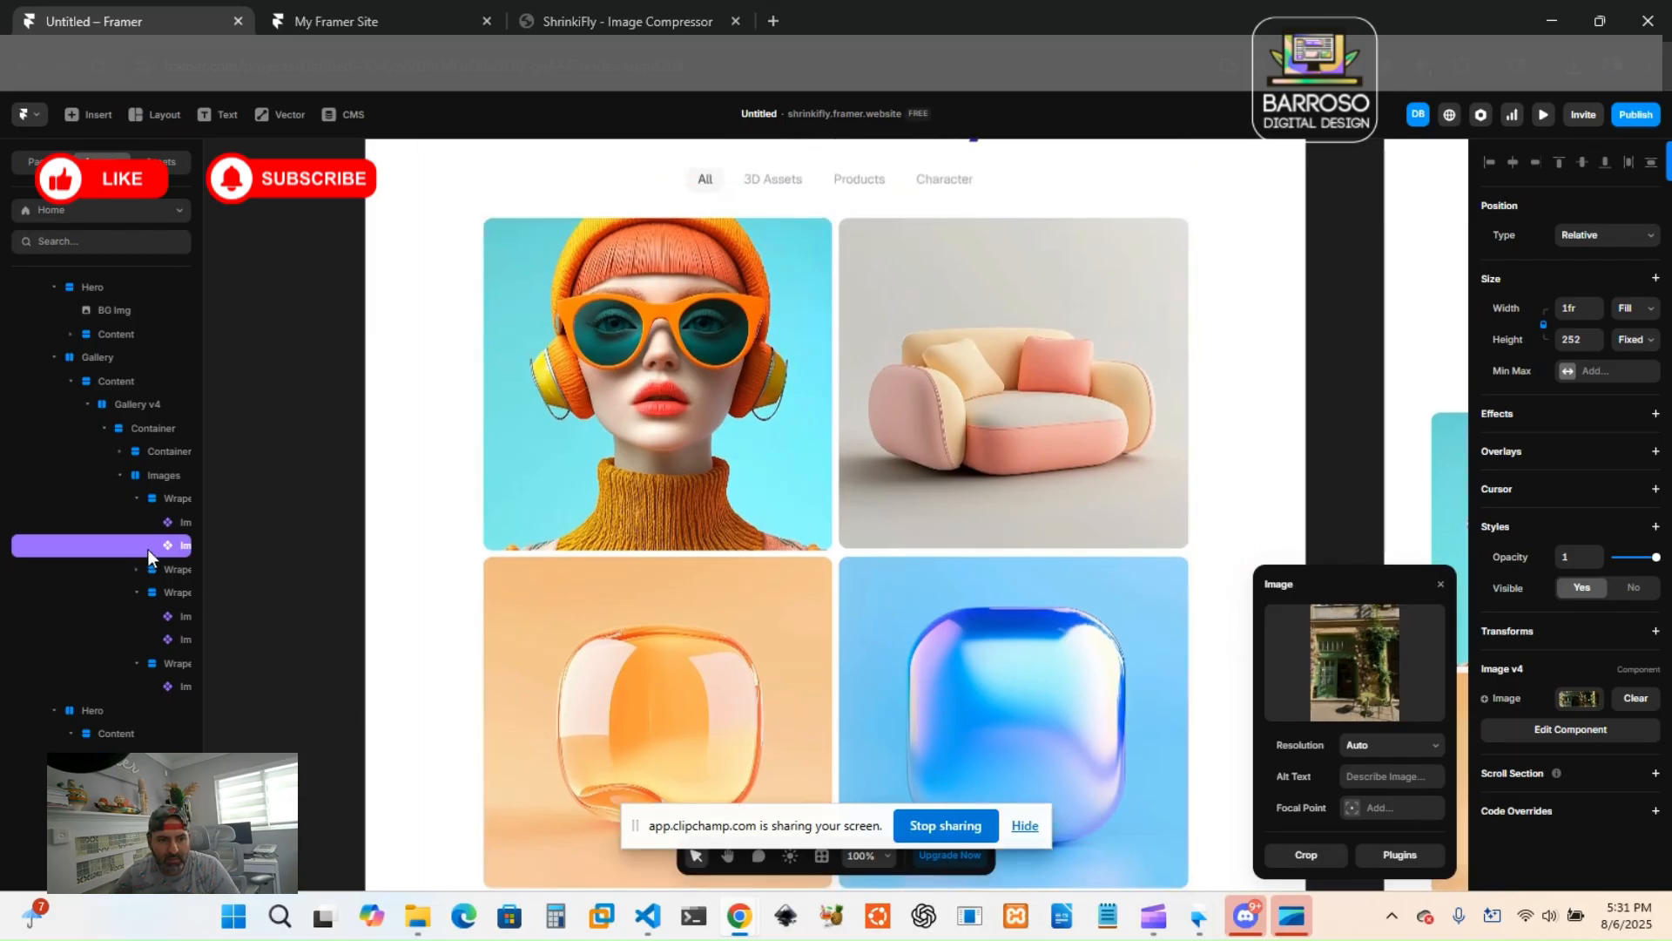
left_click(1585, 734)
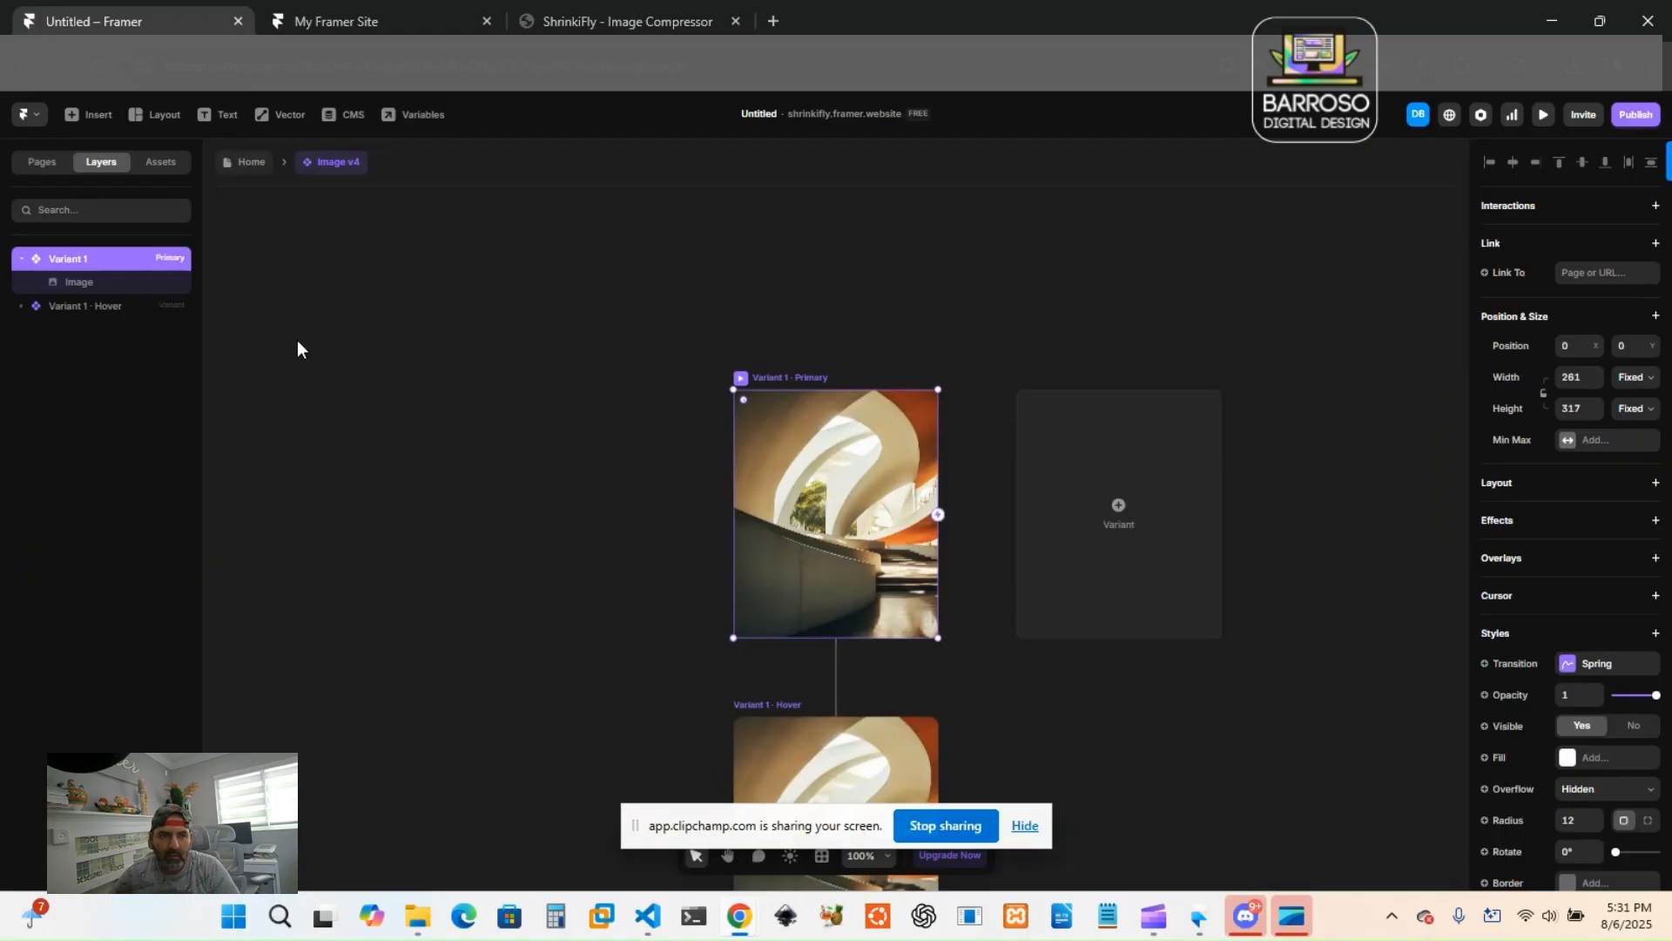
left_click(264, 163)
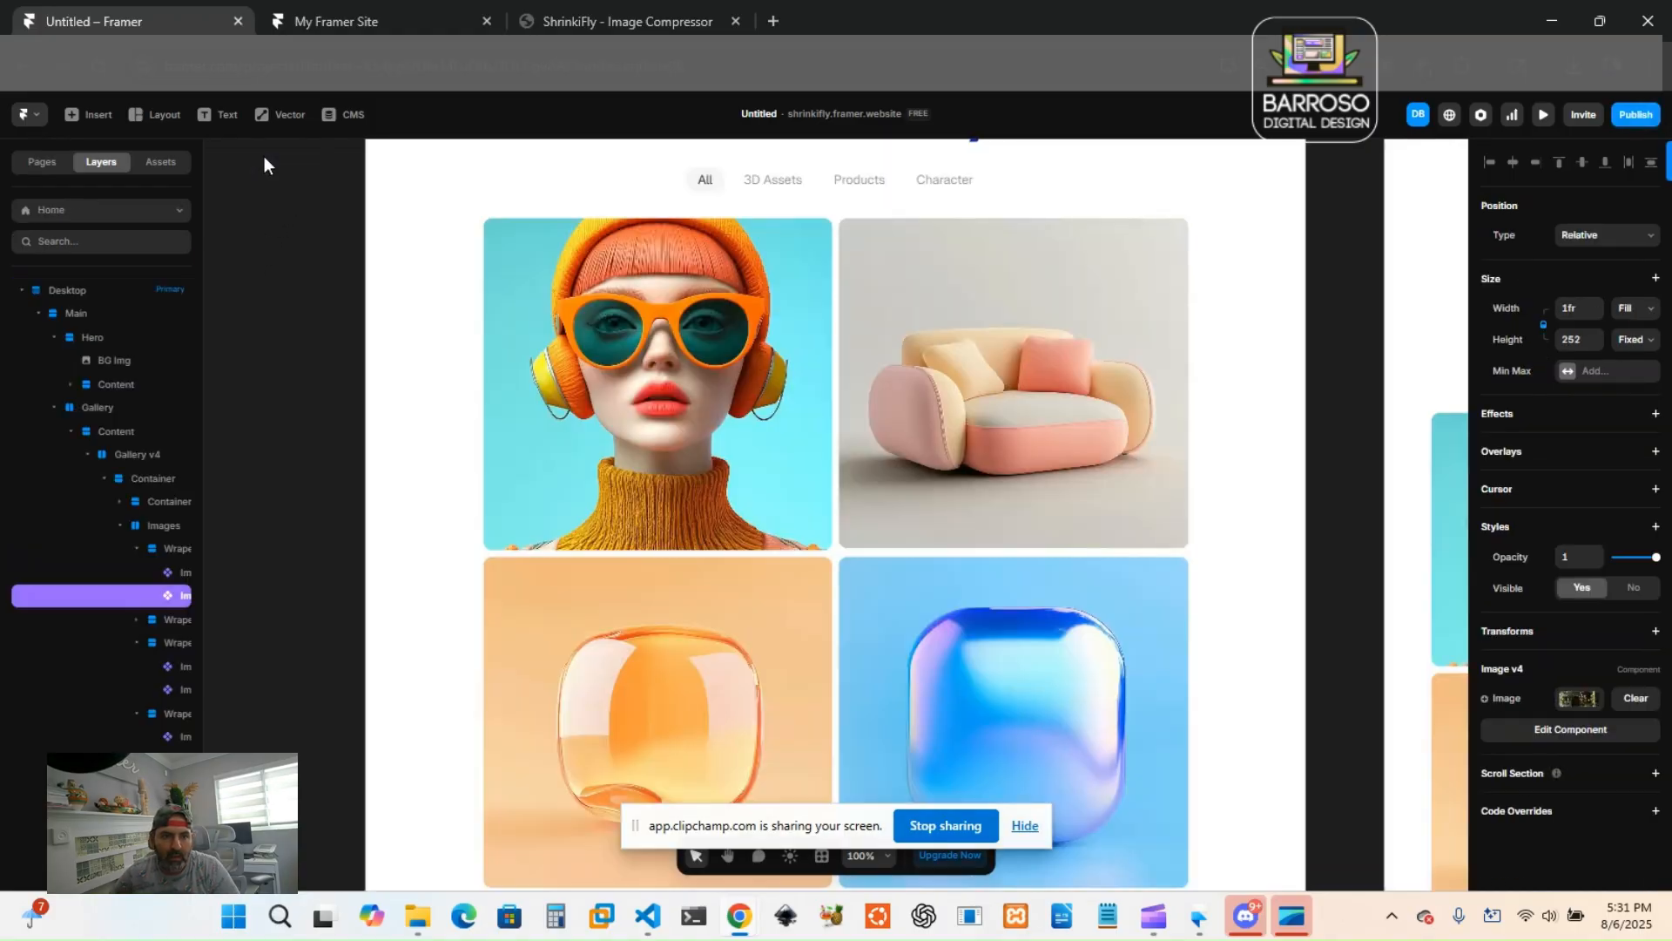
left_click(181, 573)
Open the Gallery Filters 2 component for editing and replace the fill of Variant 1's first gallery image with compressed_gallery1.
left_click(589, 499)
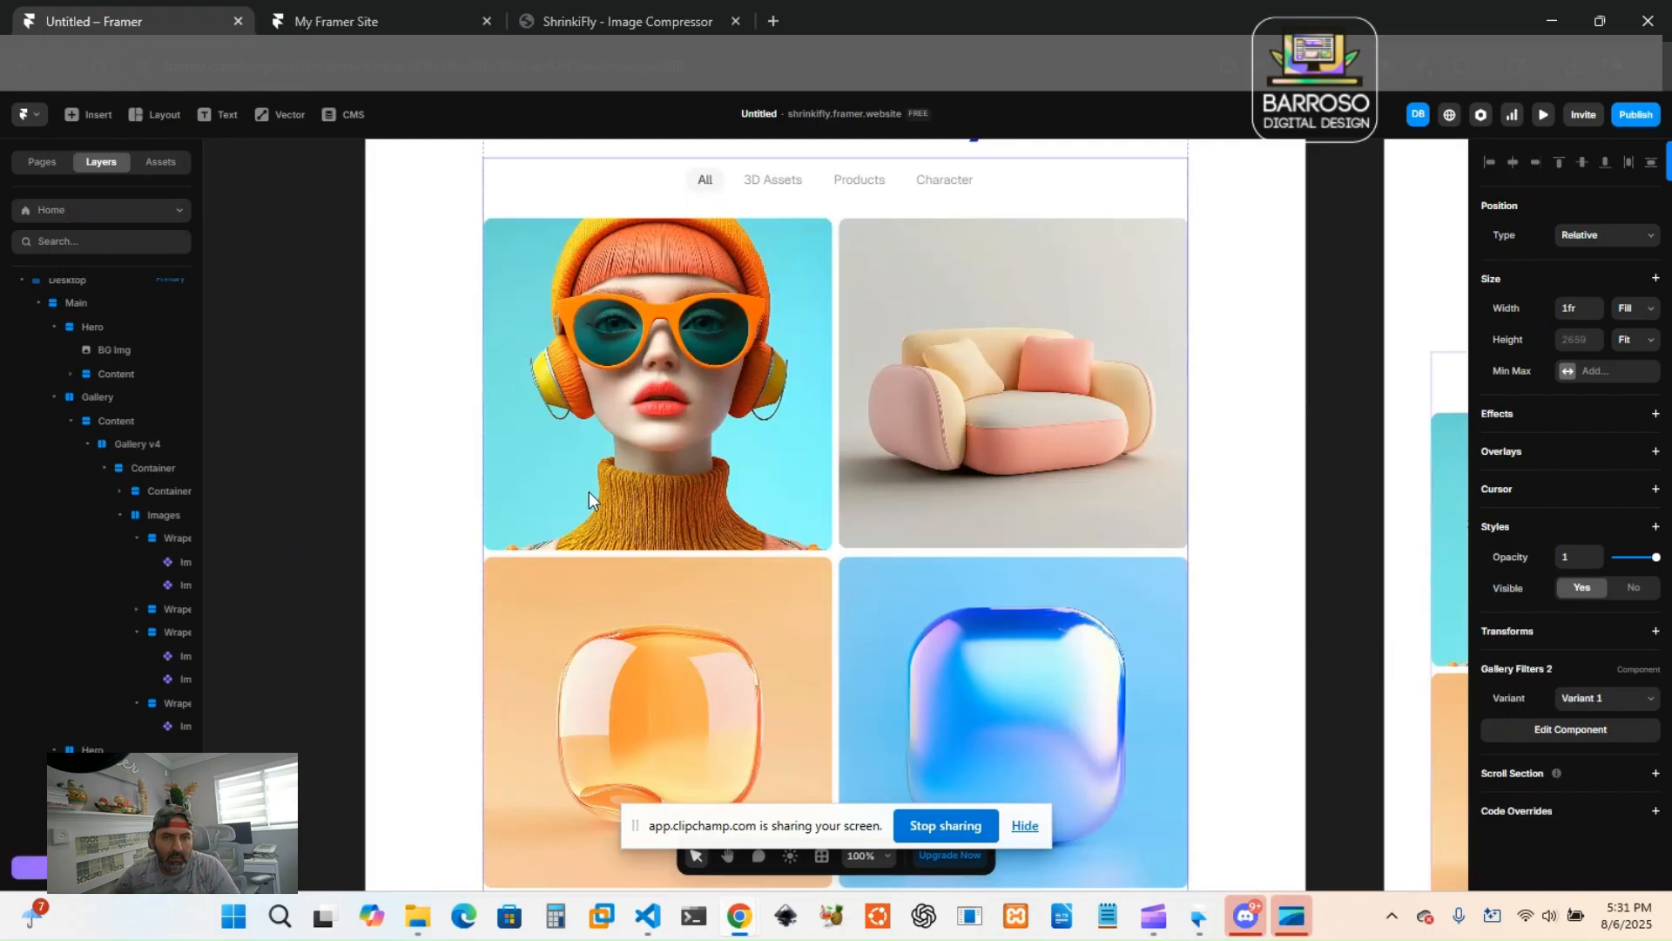
scroll(28, 787, "down", 2)
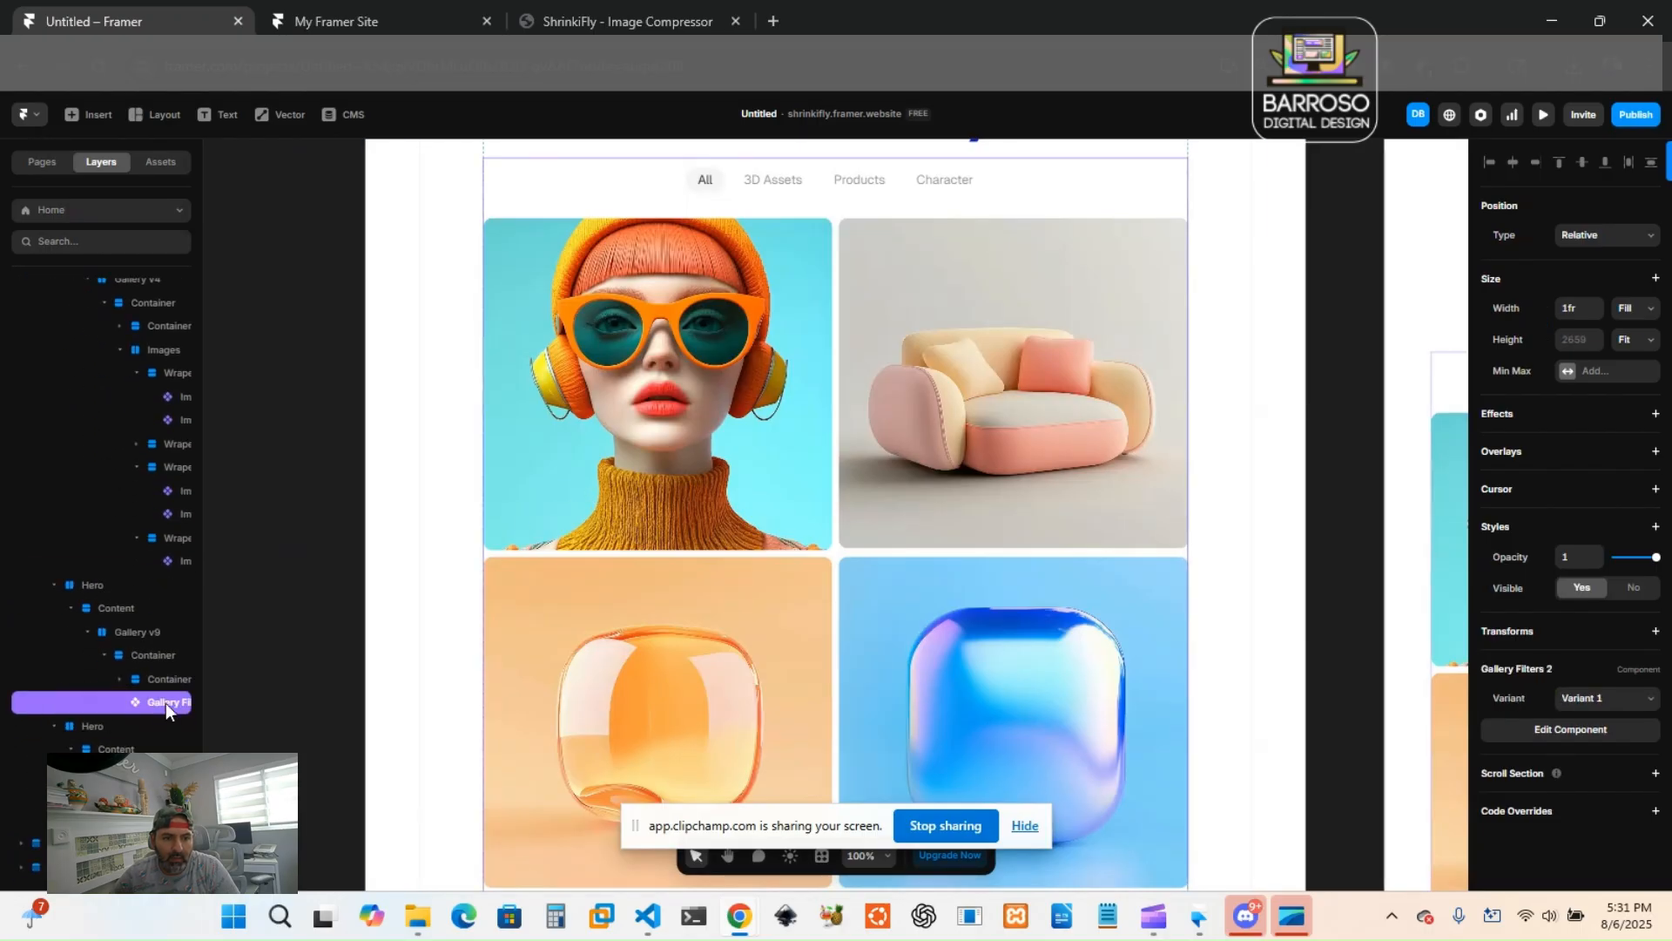
left_click(1548, 732)
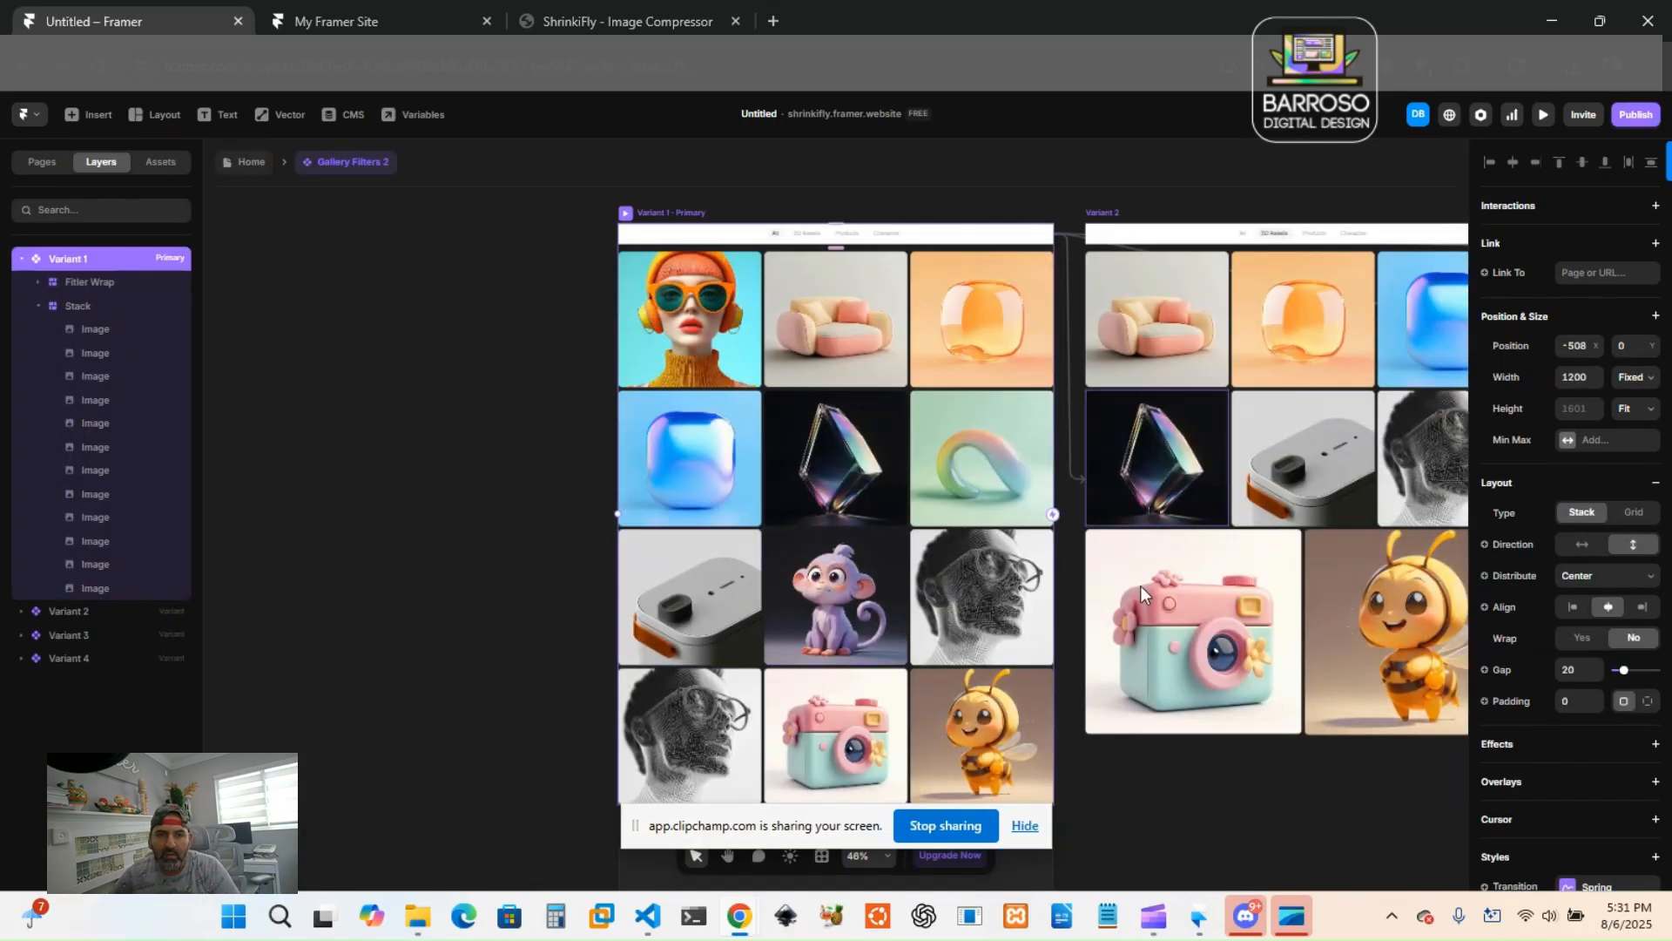
left_click(699, 342)
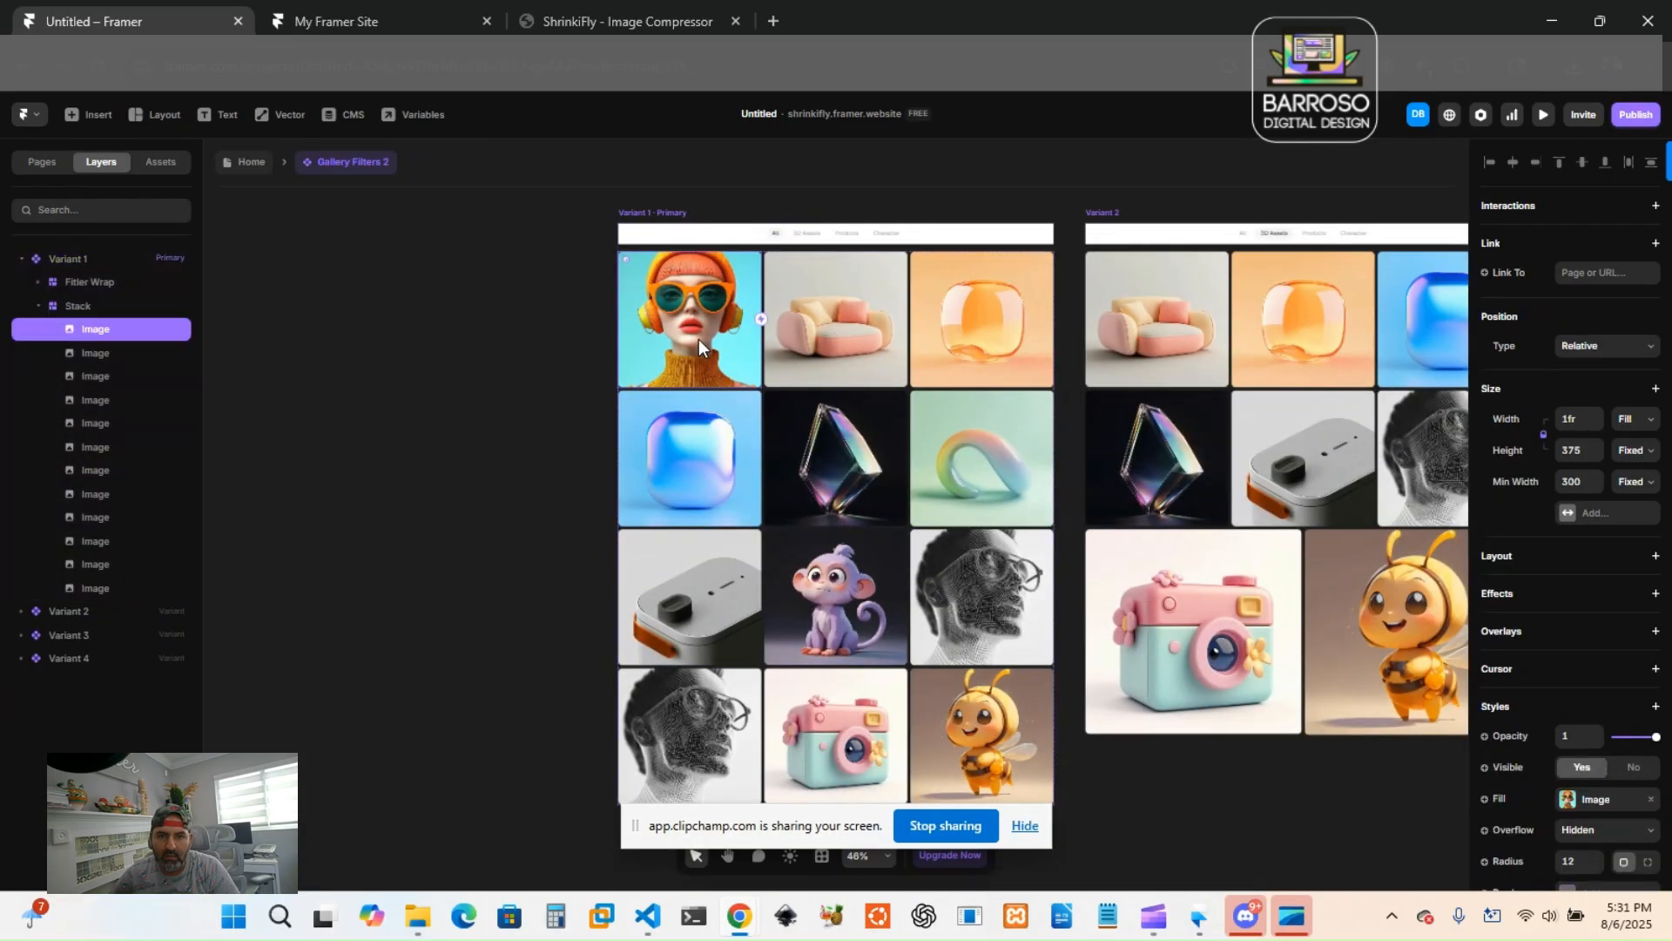
left_click(1596, 803)
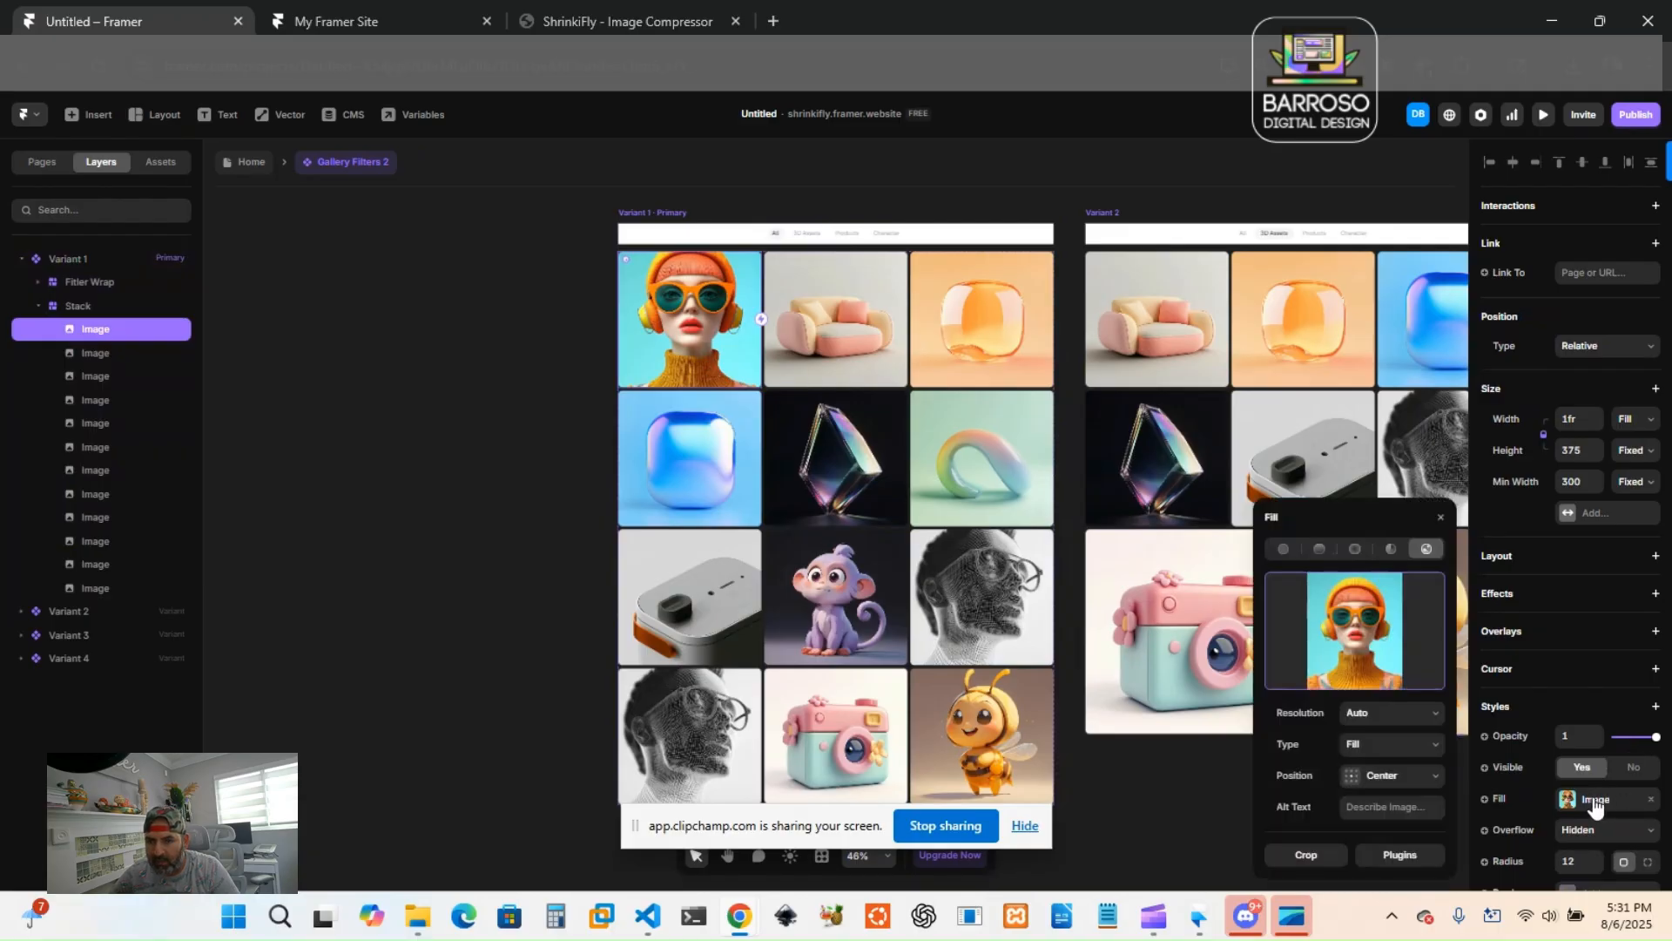
left_click(420, 925)
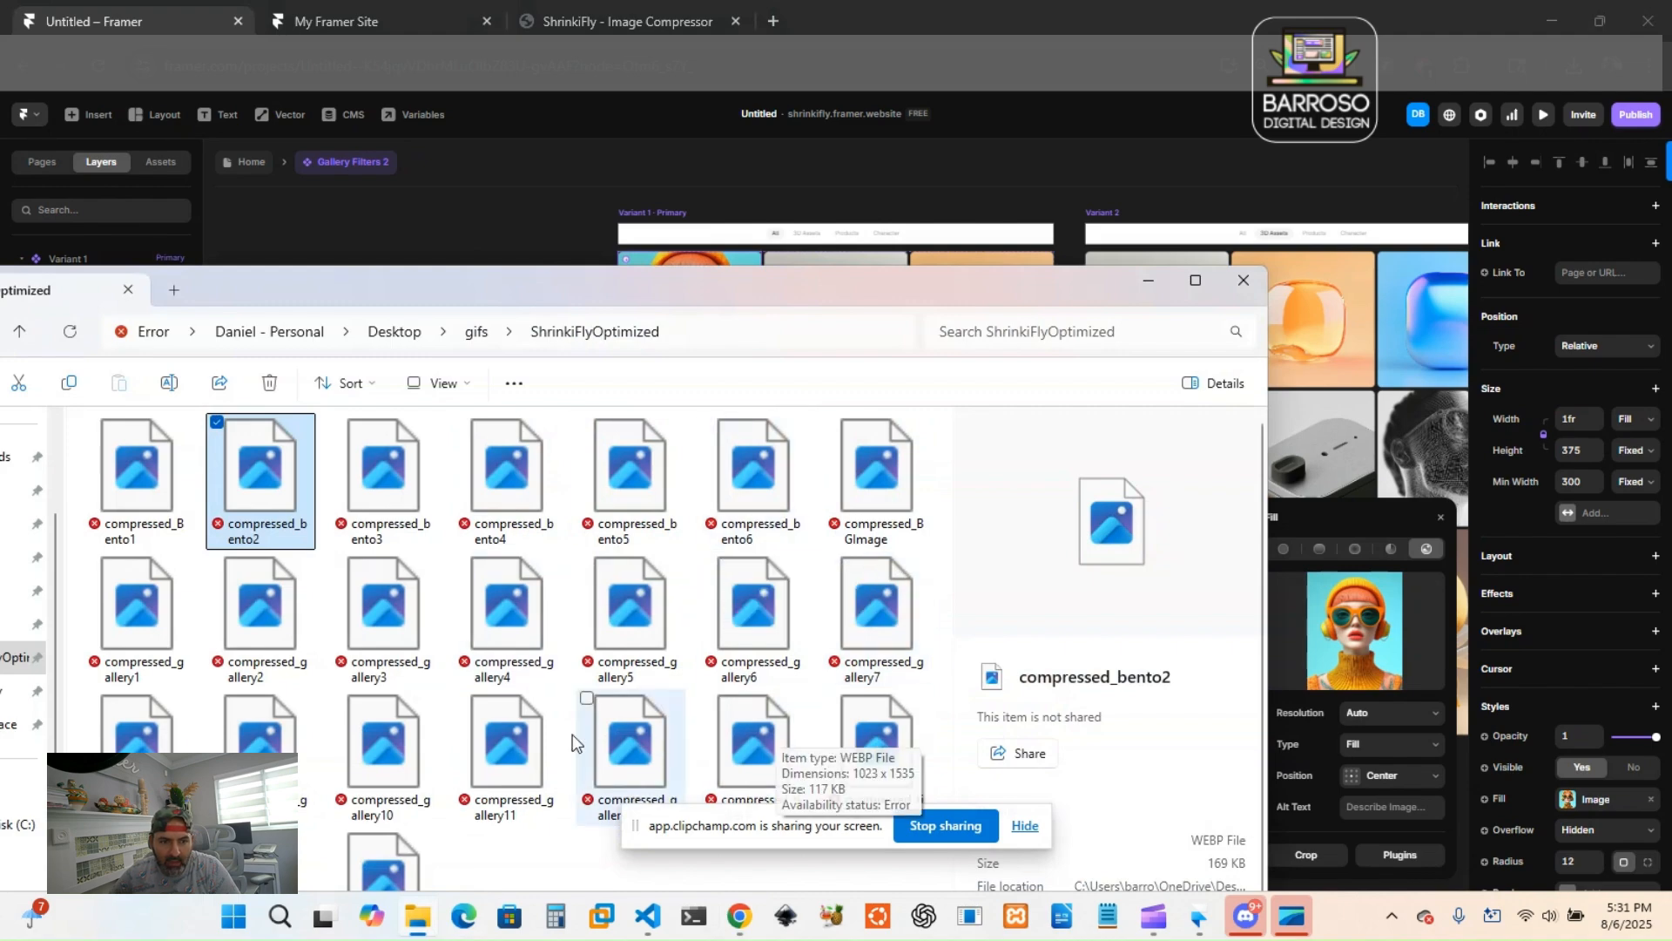
left_click_drag(125, 604, 1368, 688)
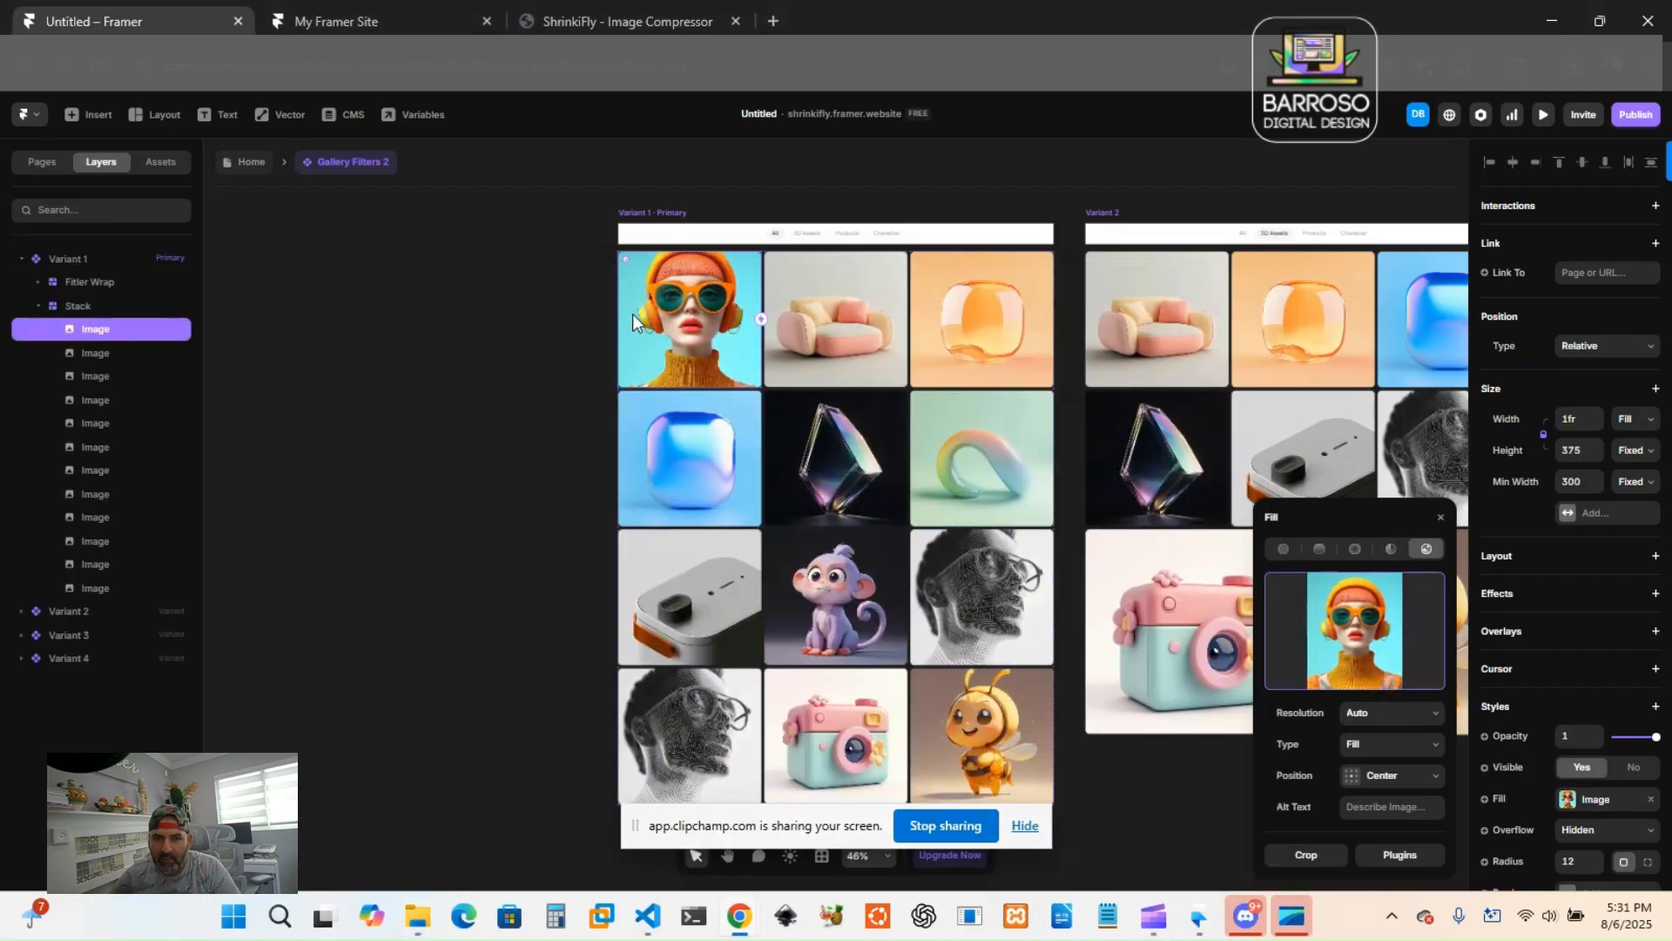
Replace the fill of Variant 1's second gallery image, the pink sofa, with compressed_gallery2 from the ShrinkiFlyOptimized folder.
left_click(799, 305)
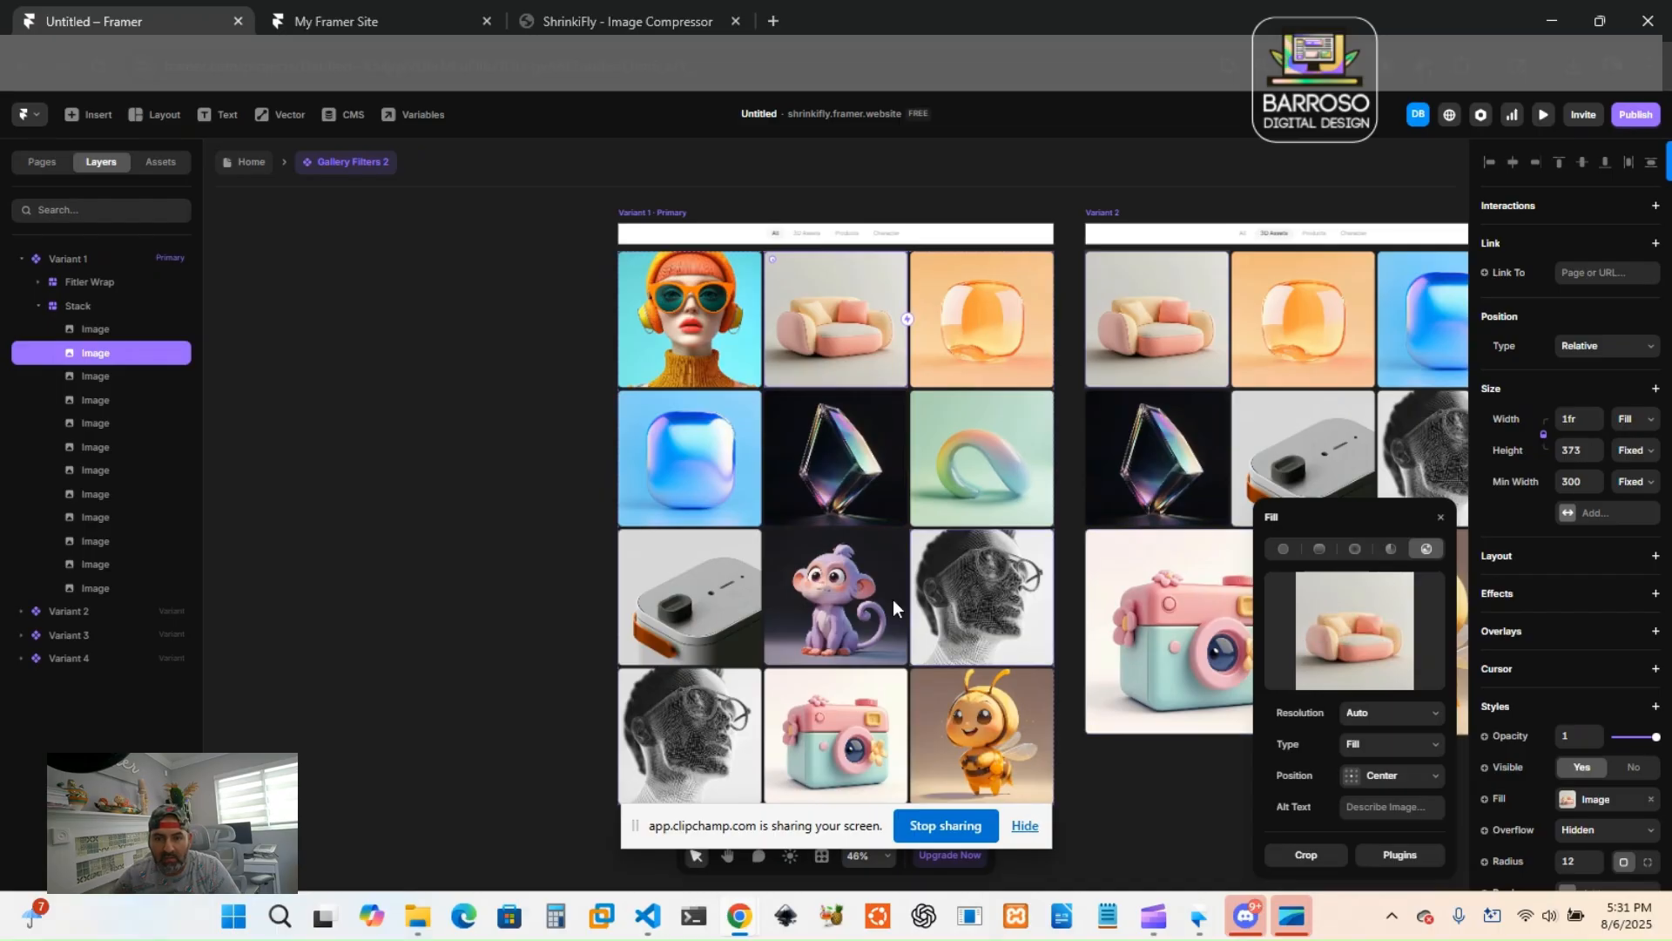
left_click(411, 928)
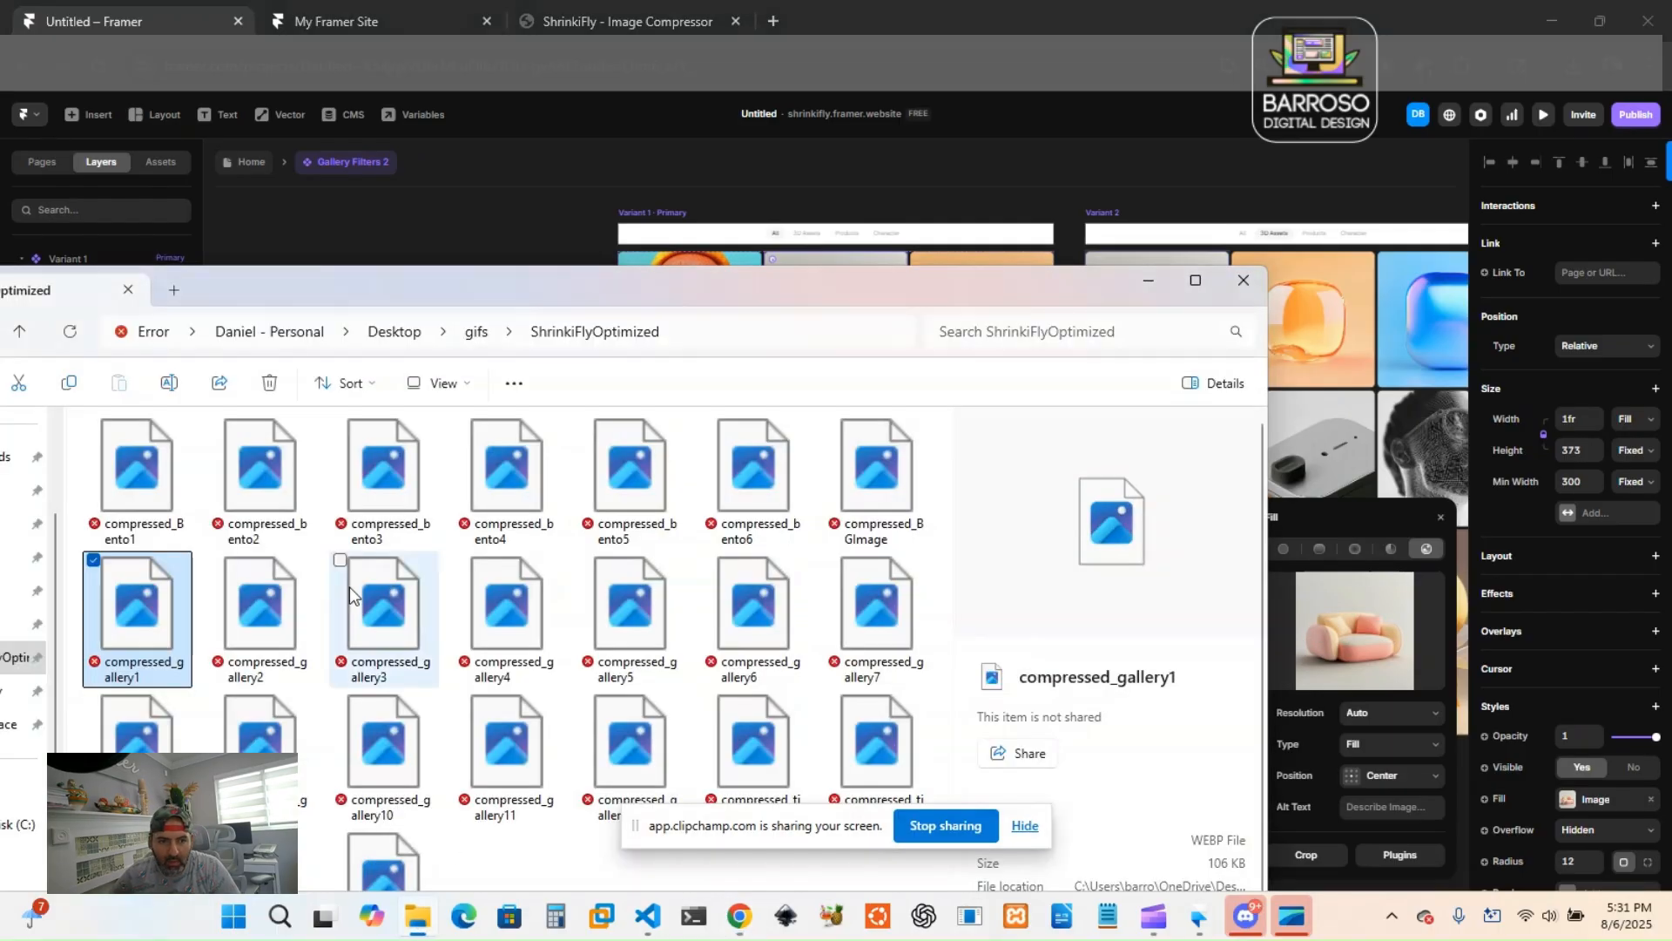
left_click(265, 619)
left_click_drag(265, 618, 1378, 646)
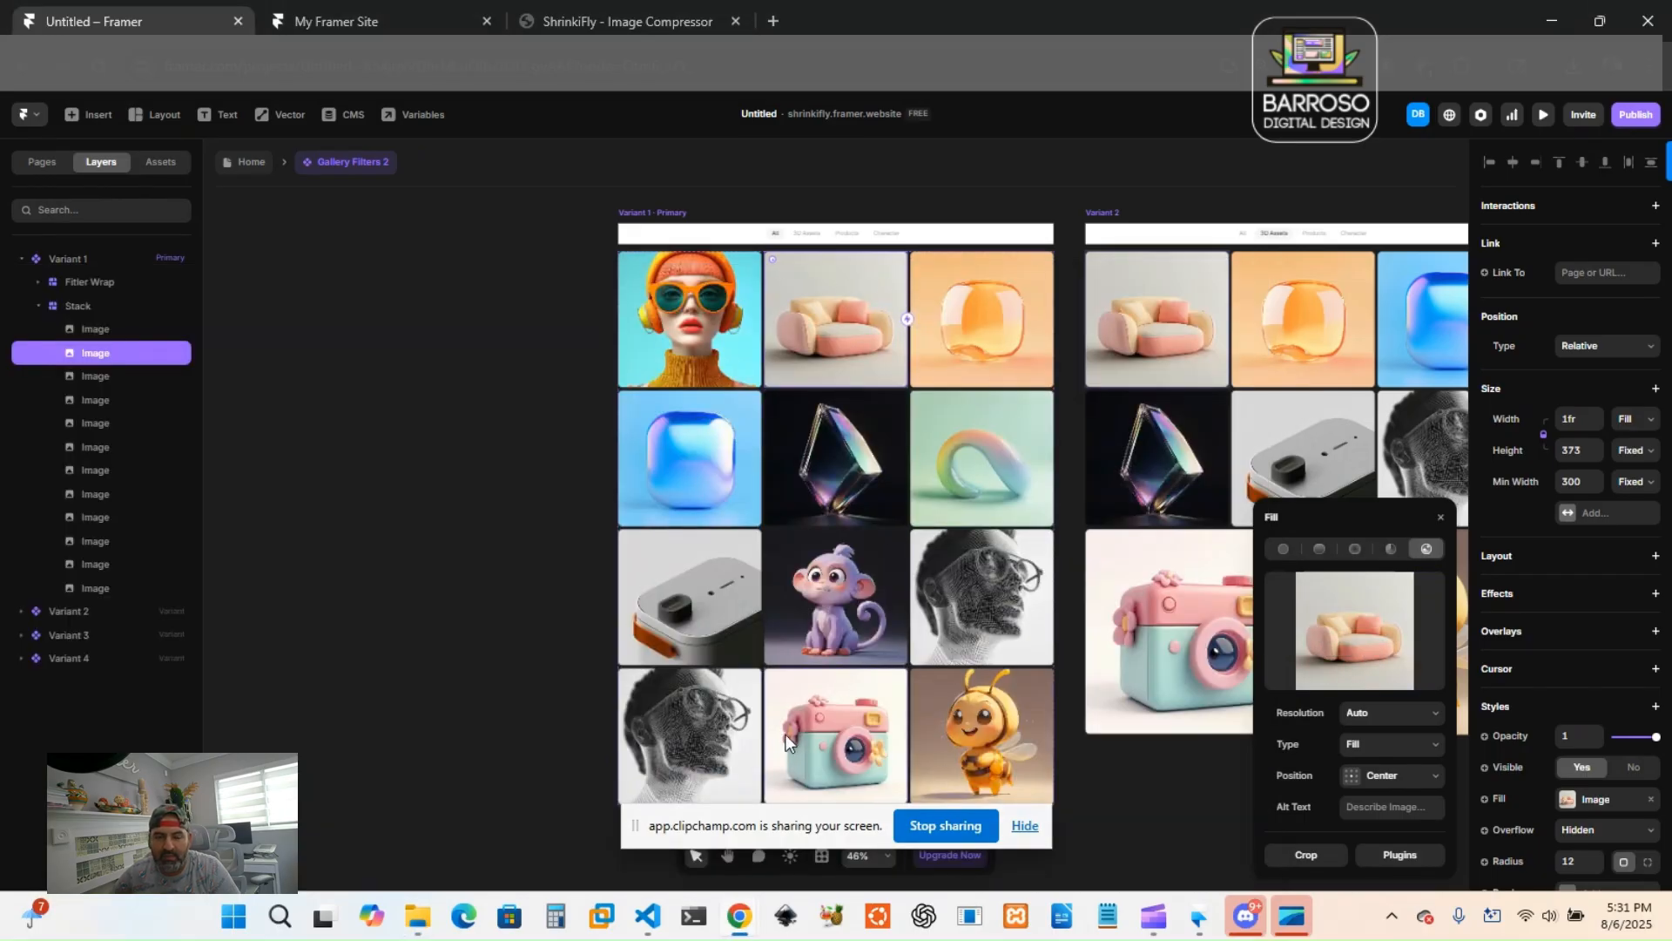
Return to the Home page and open the Ticker Wrapper component under the Smoother Tickers heading for editing.
left_click(251, 163)
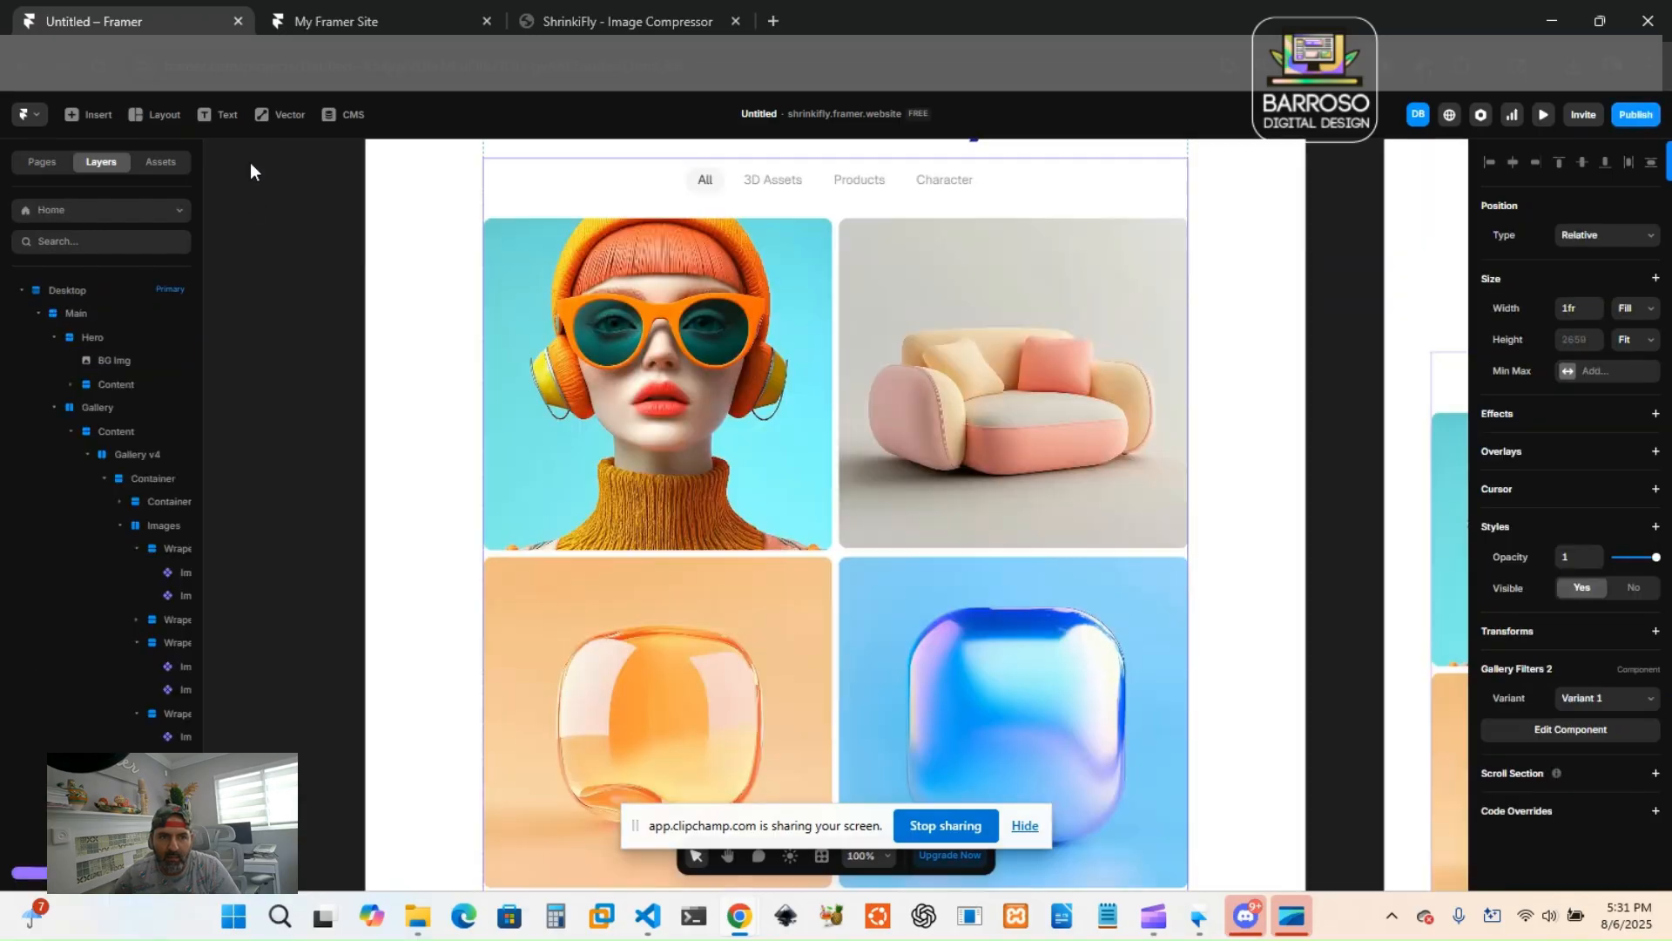
scroll(484, 561, "down", 5)
scroll(488, 576, "down", 10)
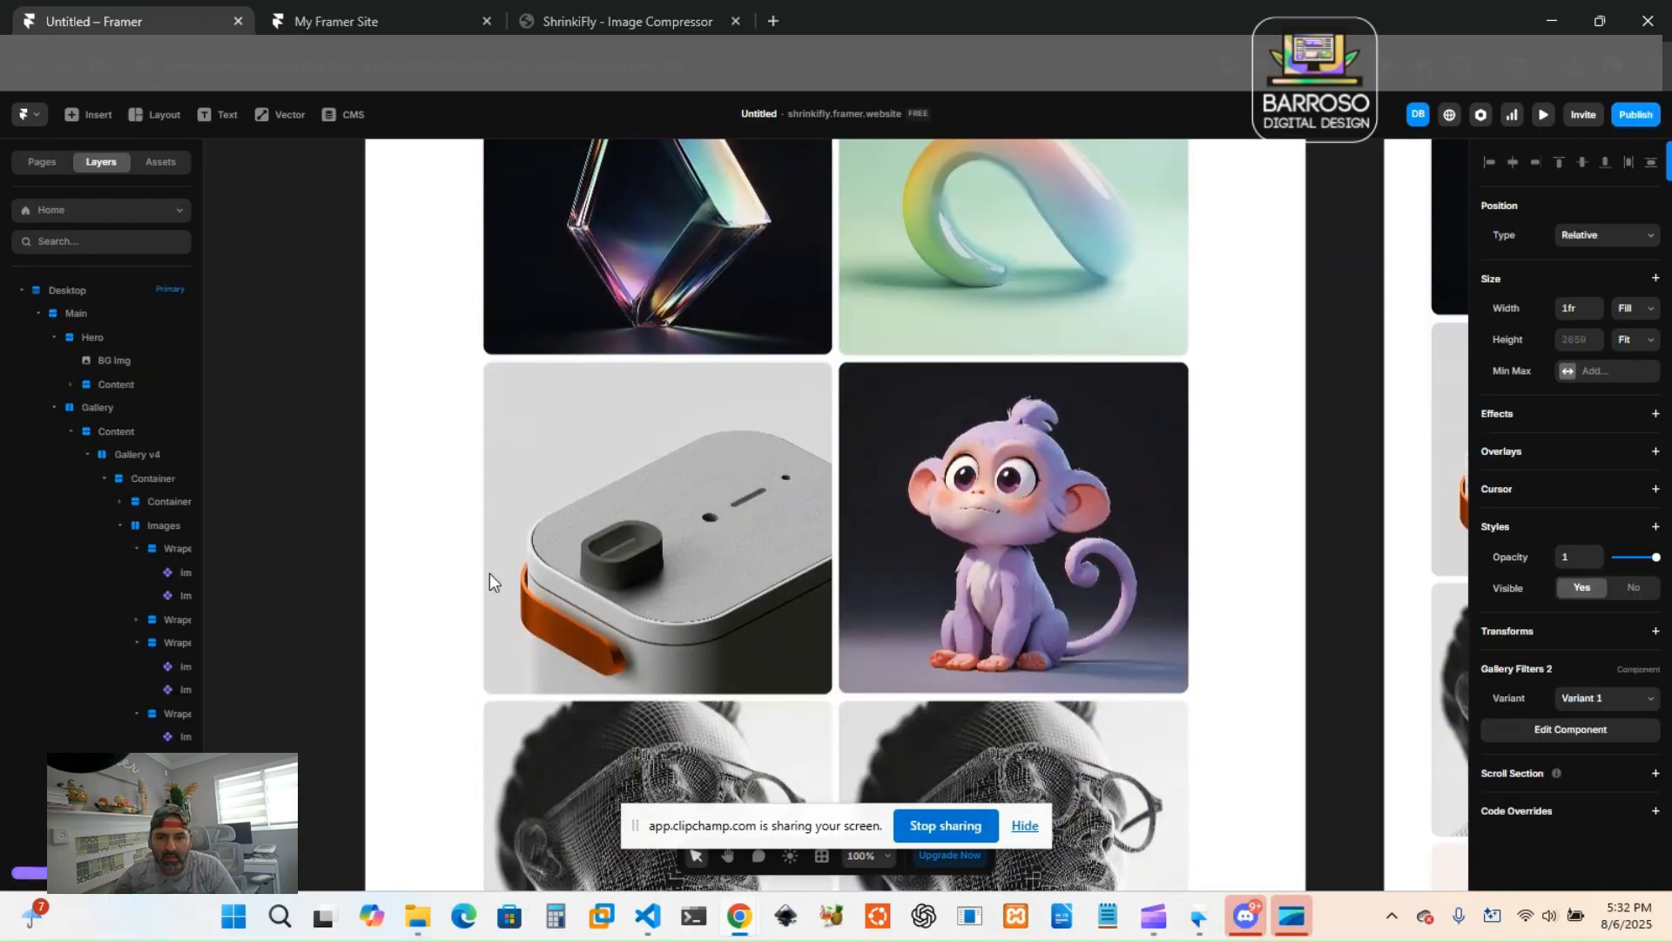
scroll(505, 571, "down", 7)
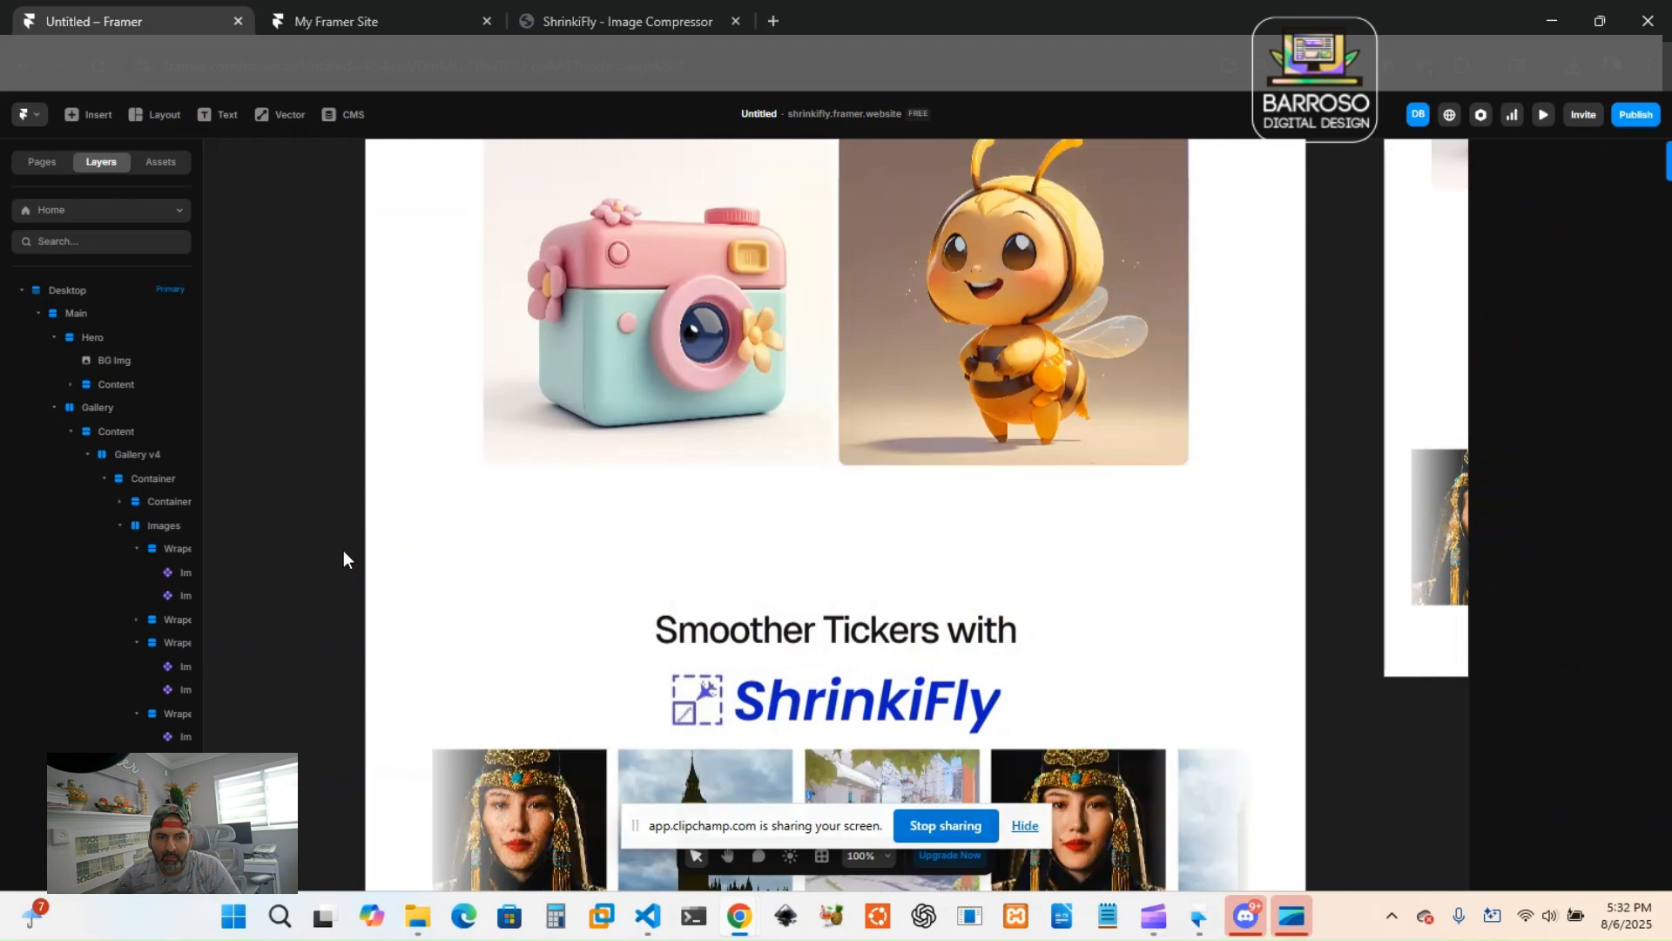
left_click(468, 566)
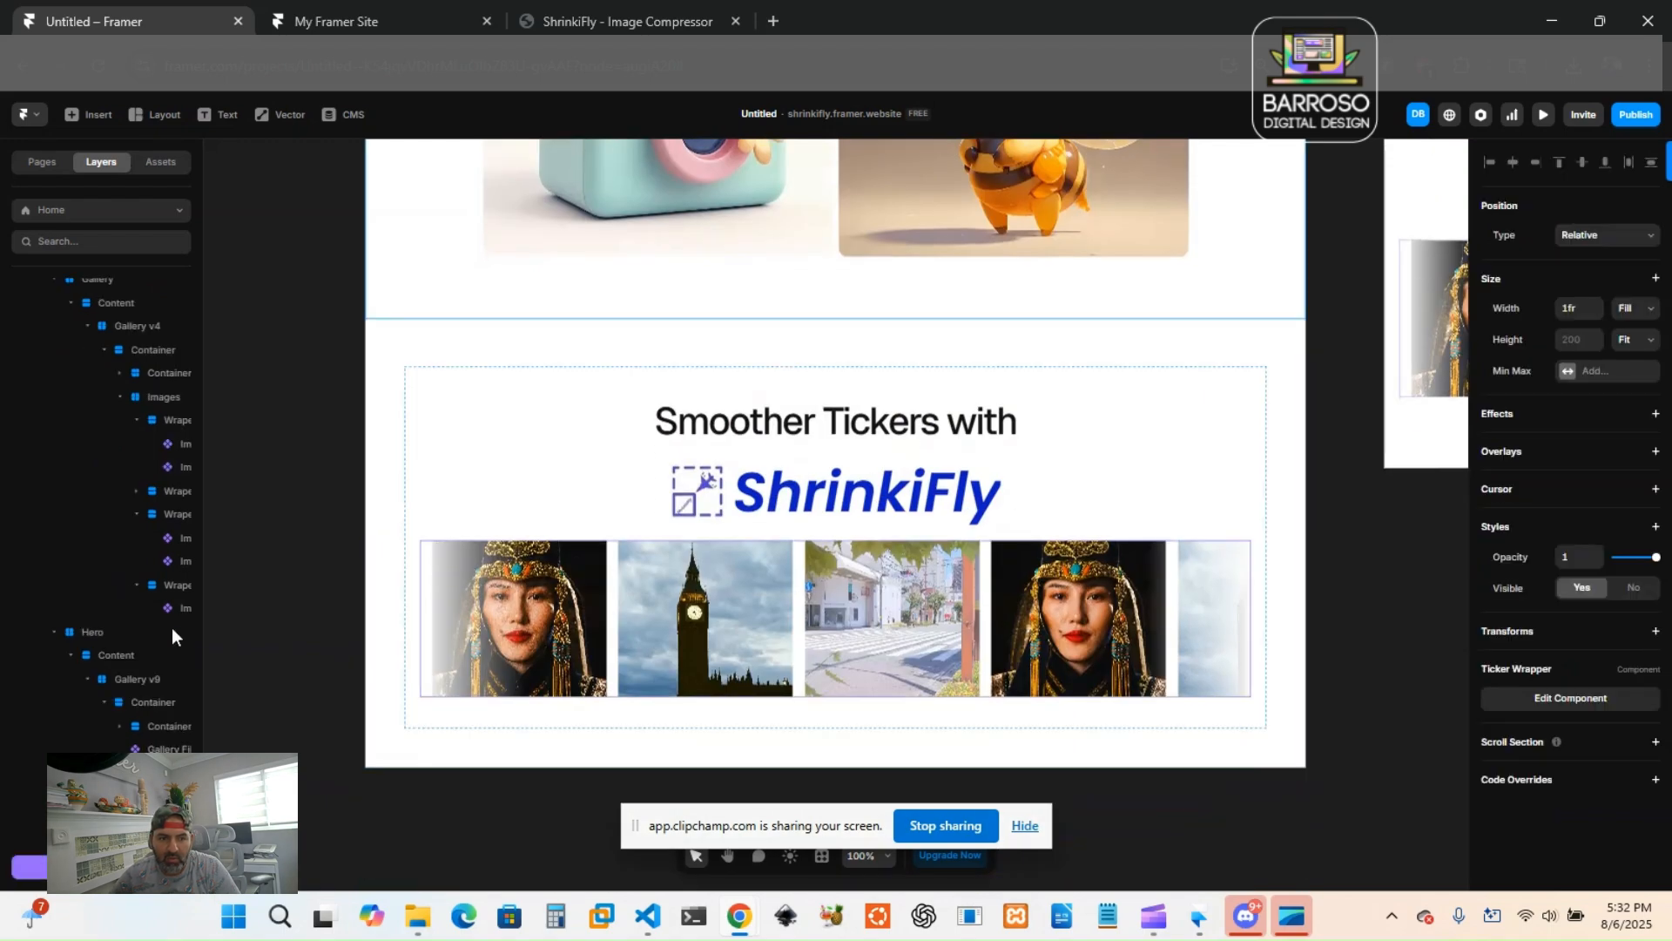
scroll(165, 645, "down", 1)
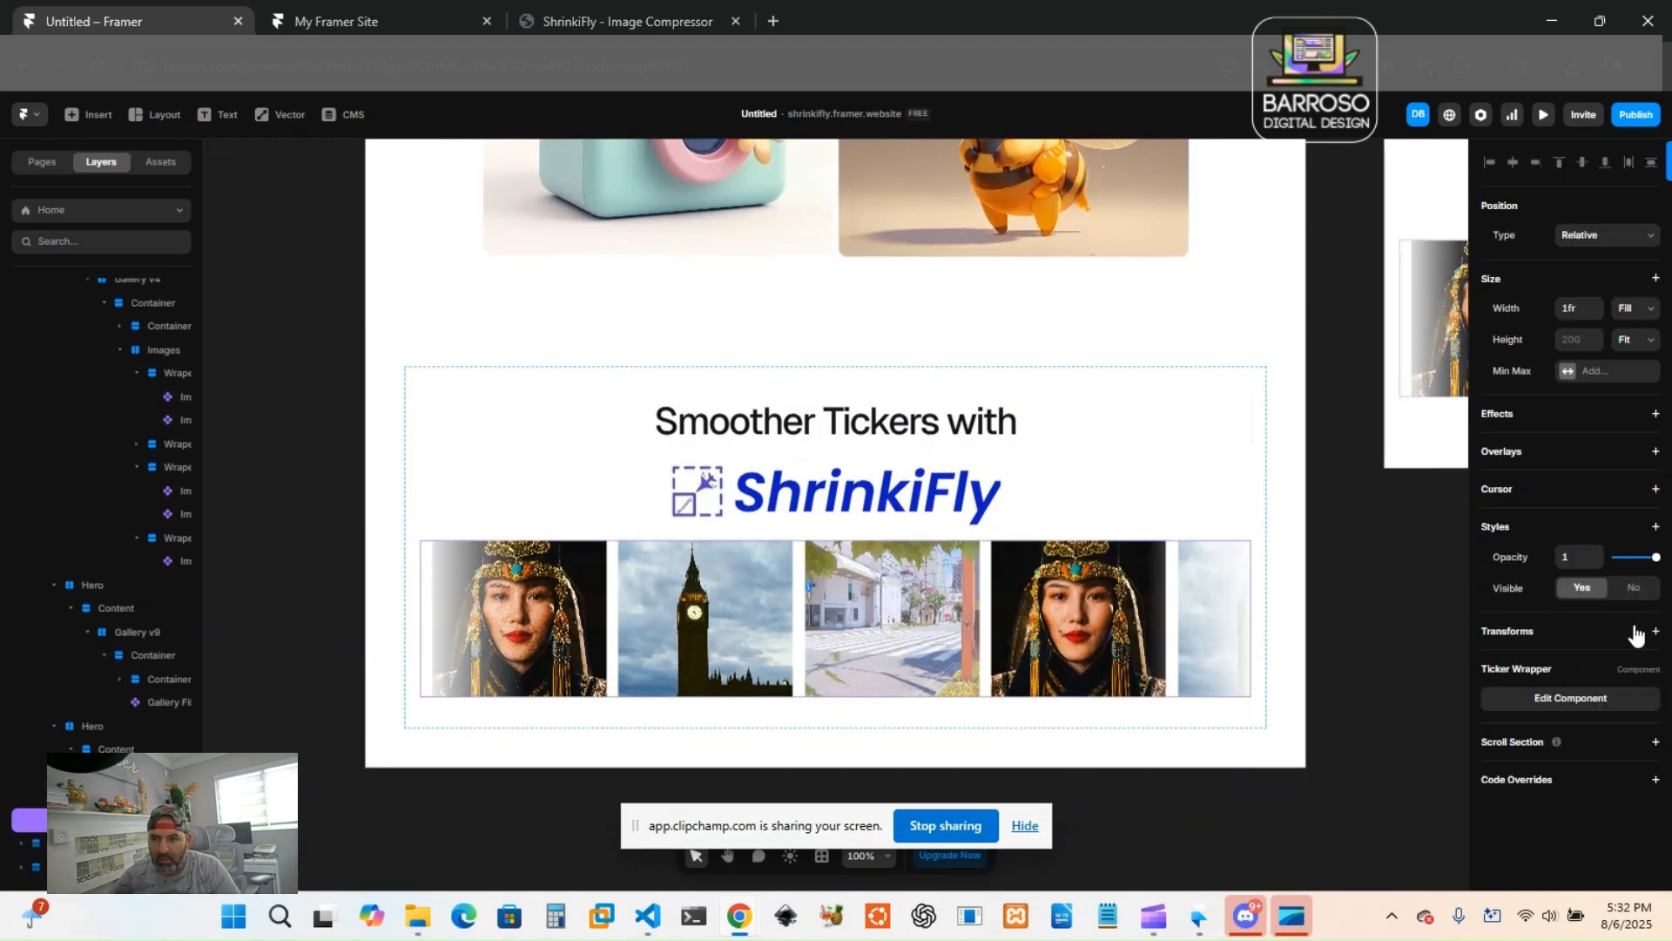
left_click(1568, 698)
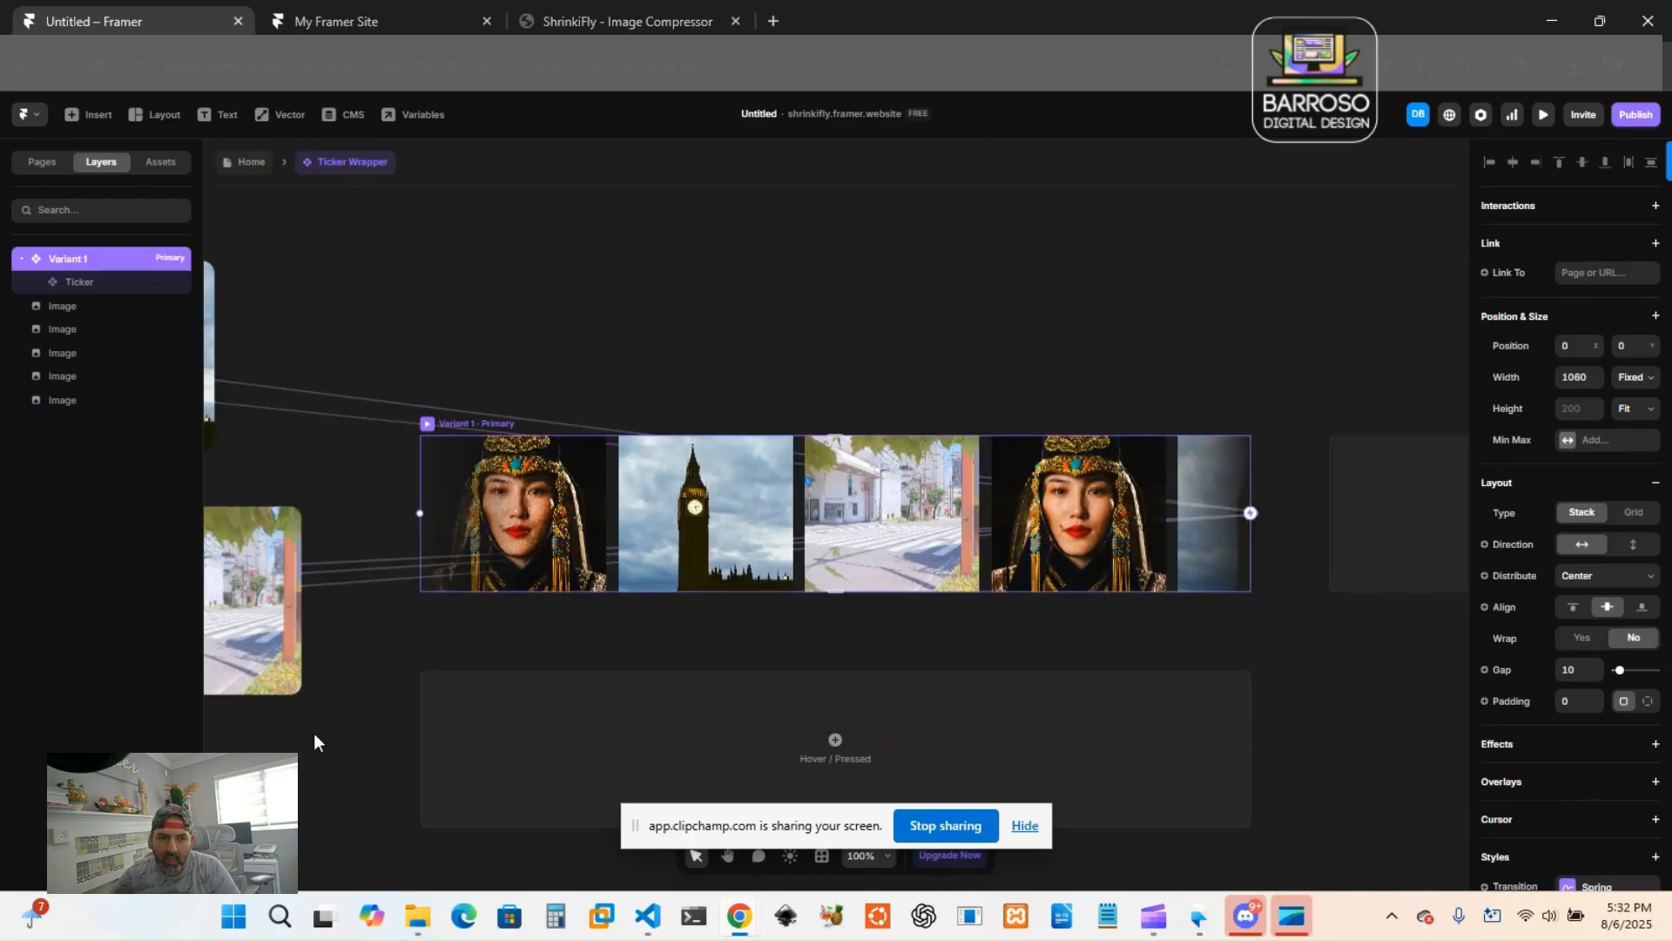
Replace the fill of the first ticker image, the woman in a headdress in the upper row, with compressed_ticker1.
left_click(175, 740)
left_click_drag(175, 732, 3, 683)
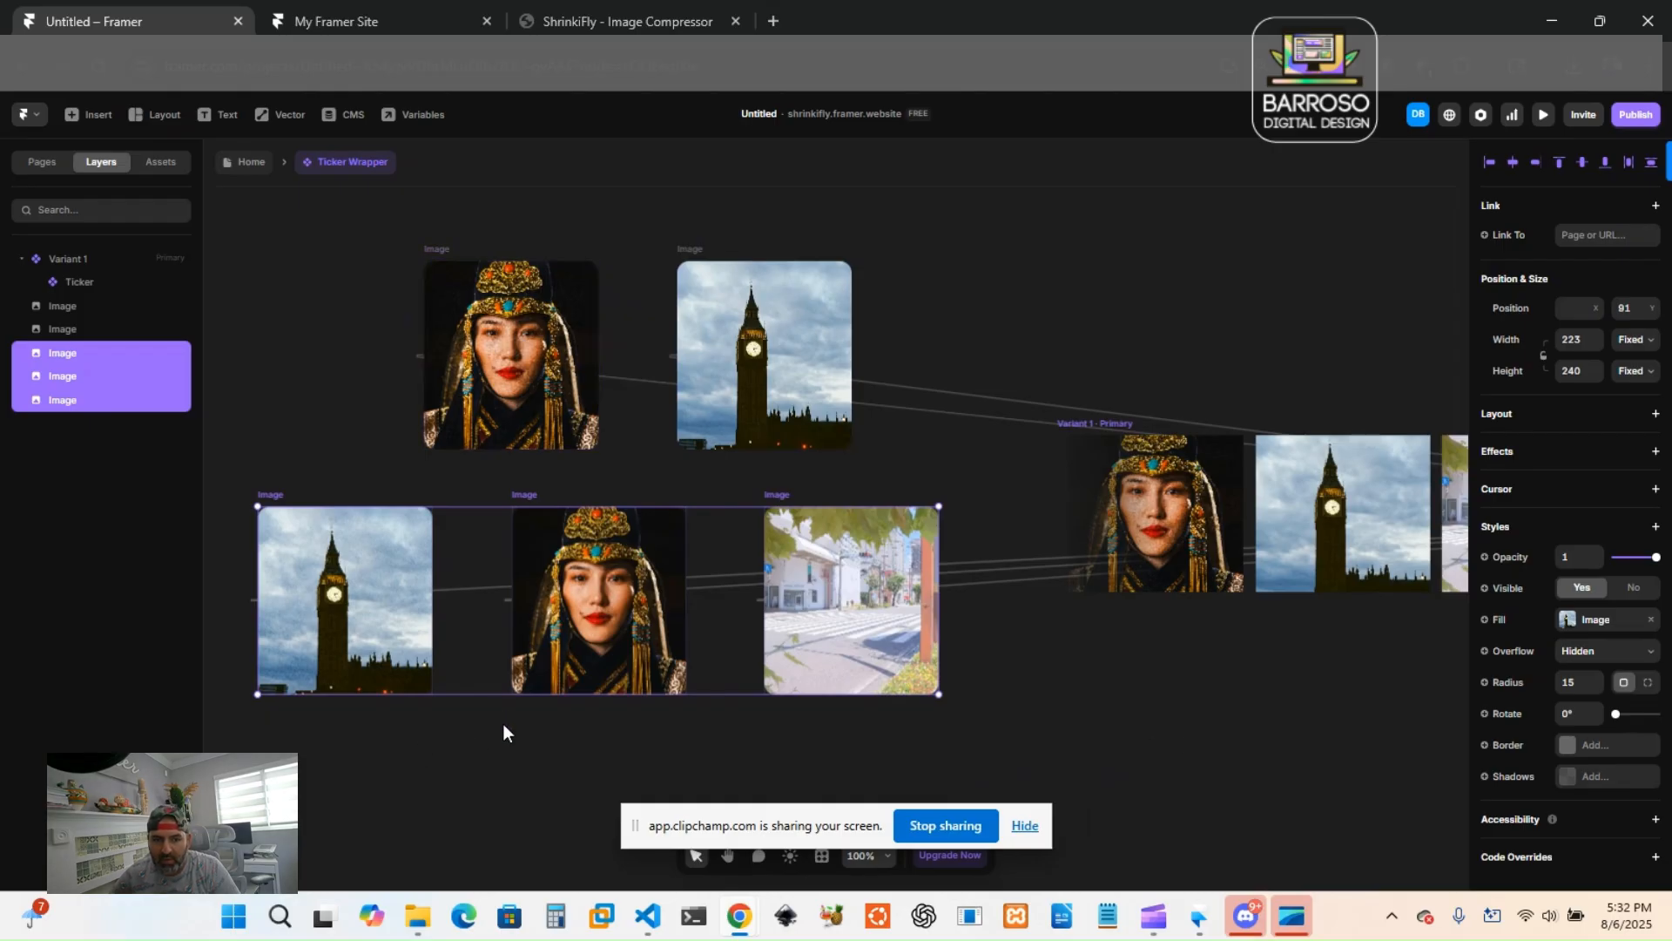
left_click(522, 359)
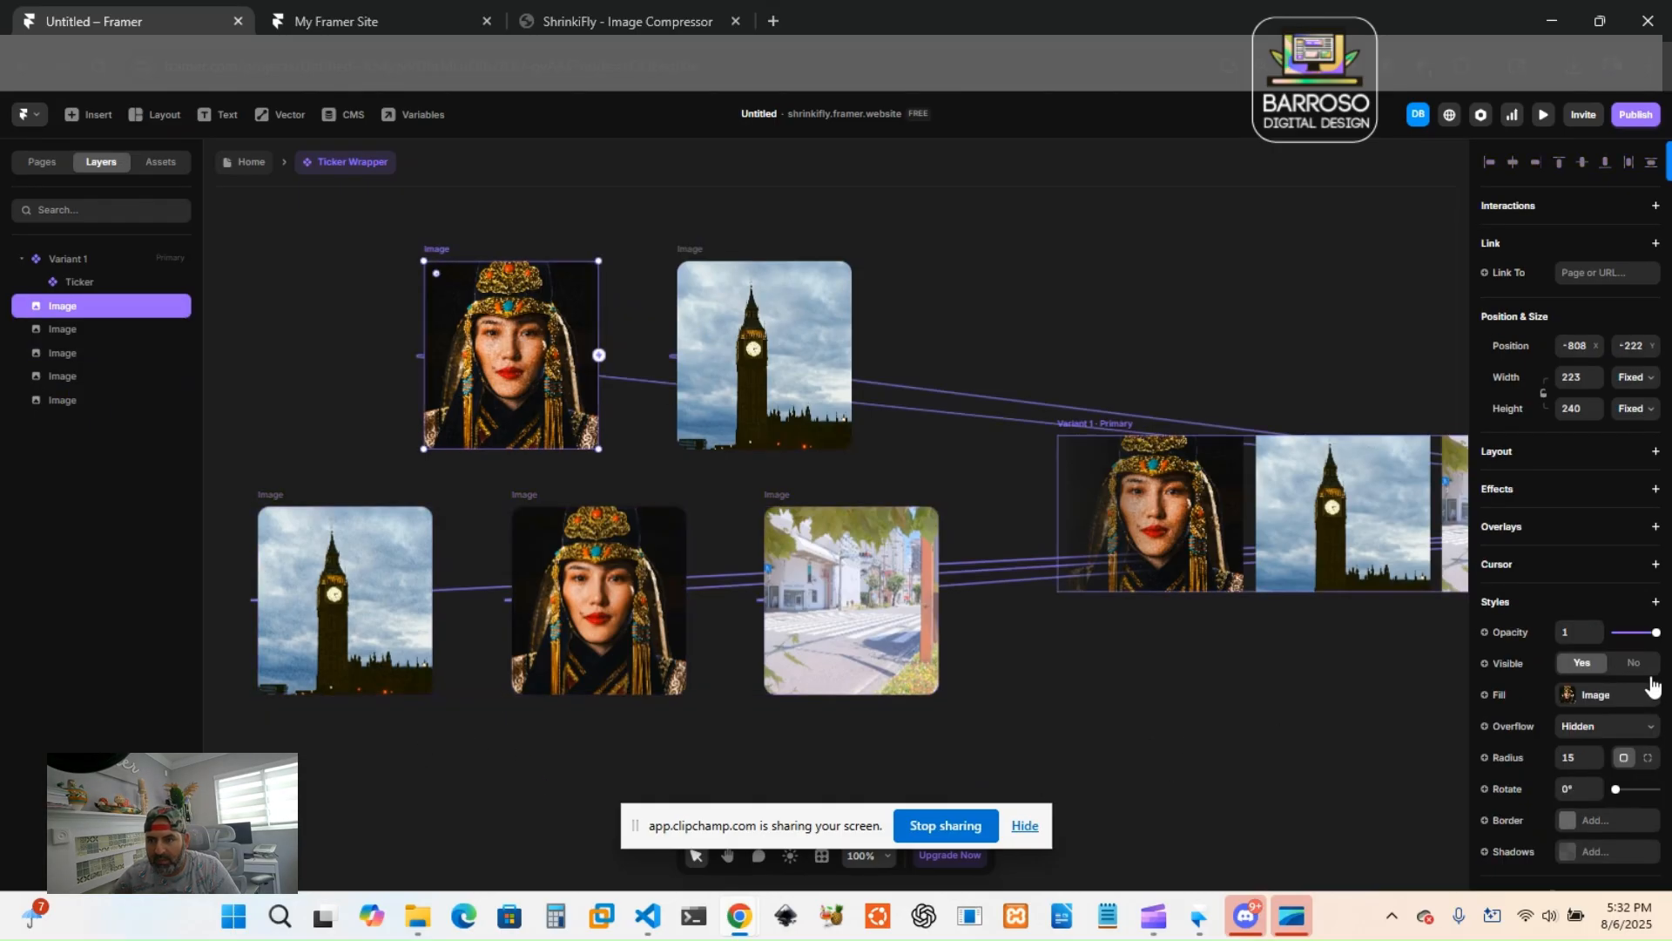
left_click(1616, 697)
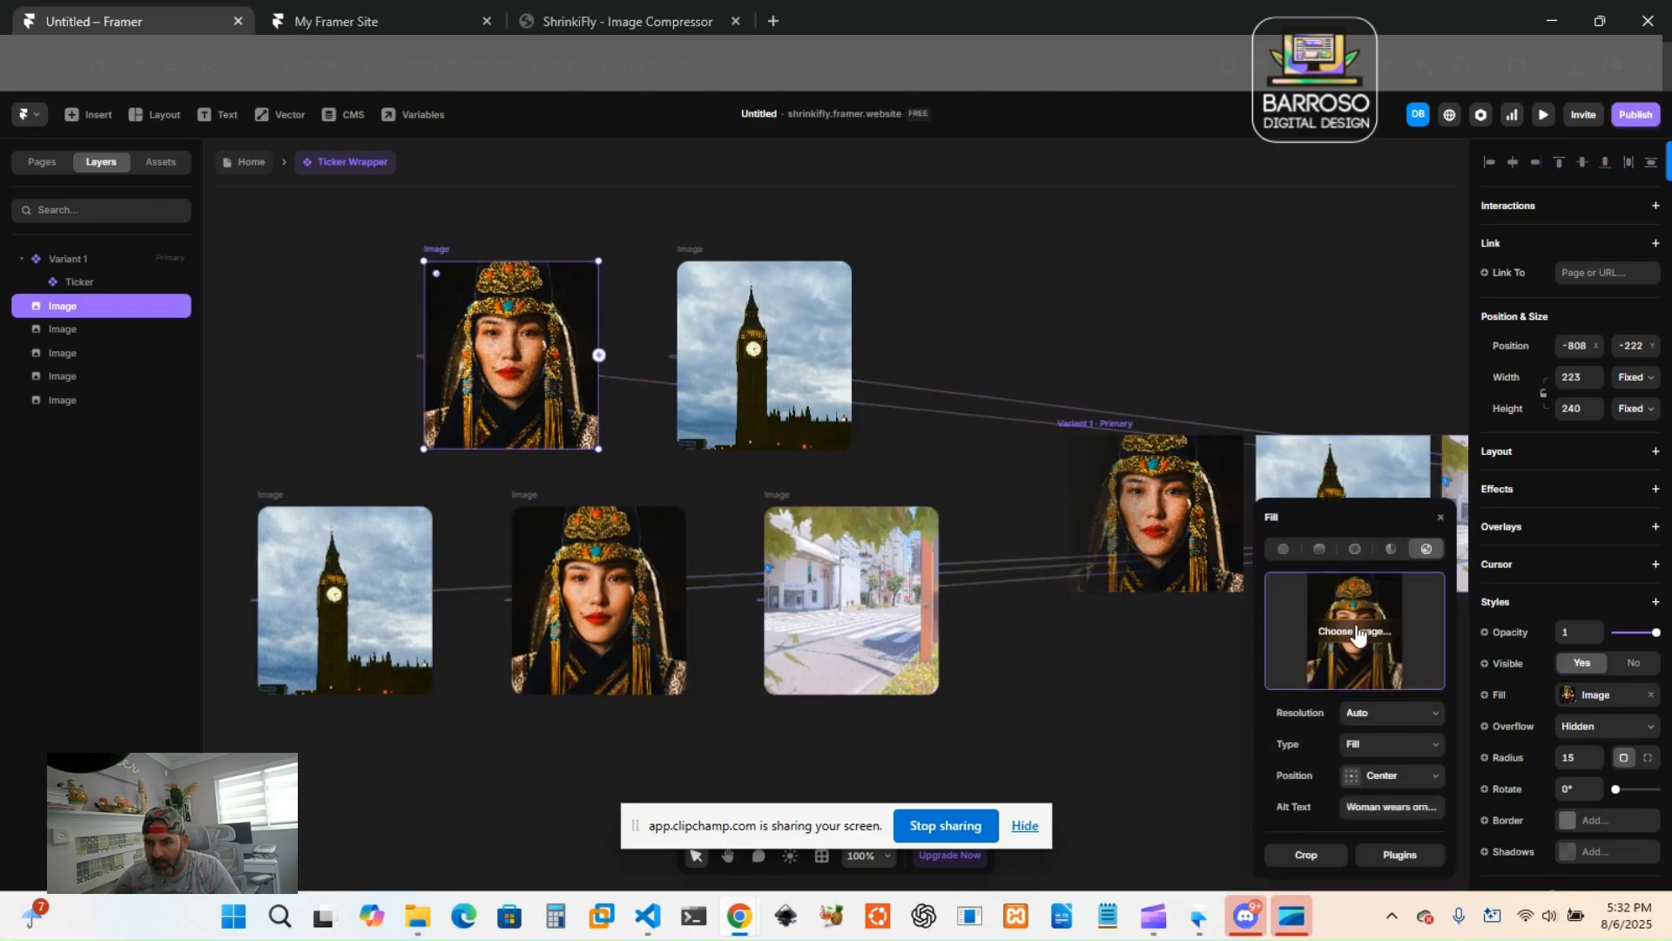
left_click(438, 920)
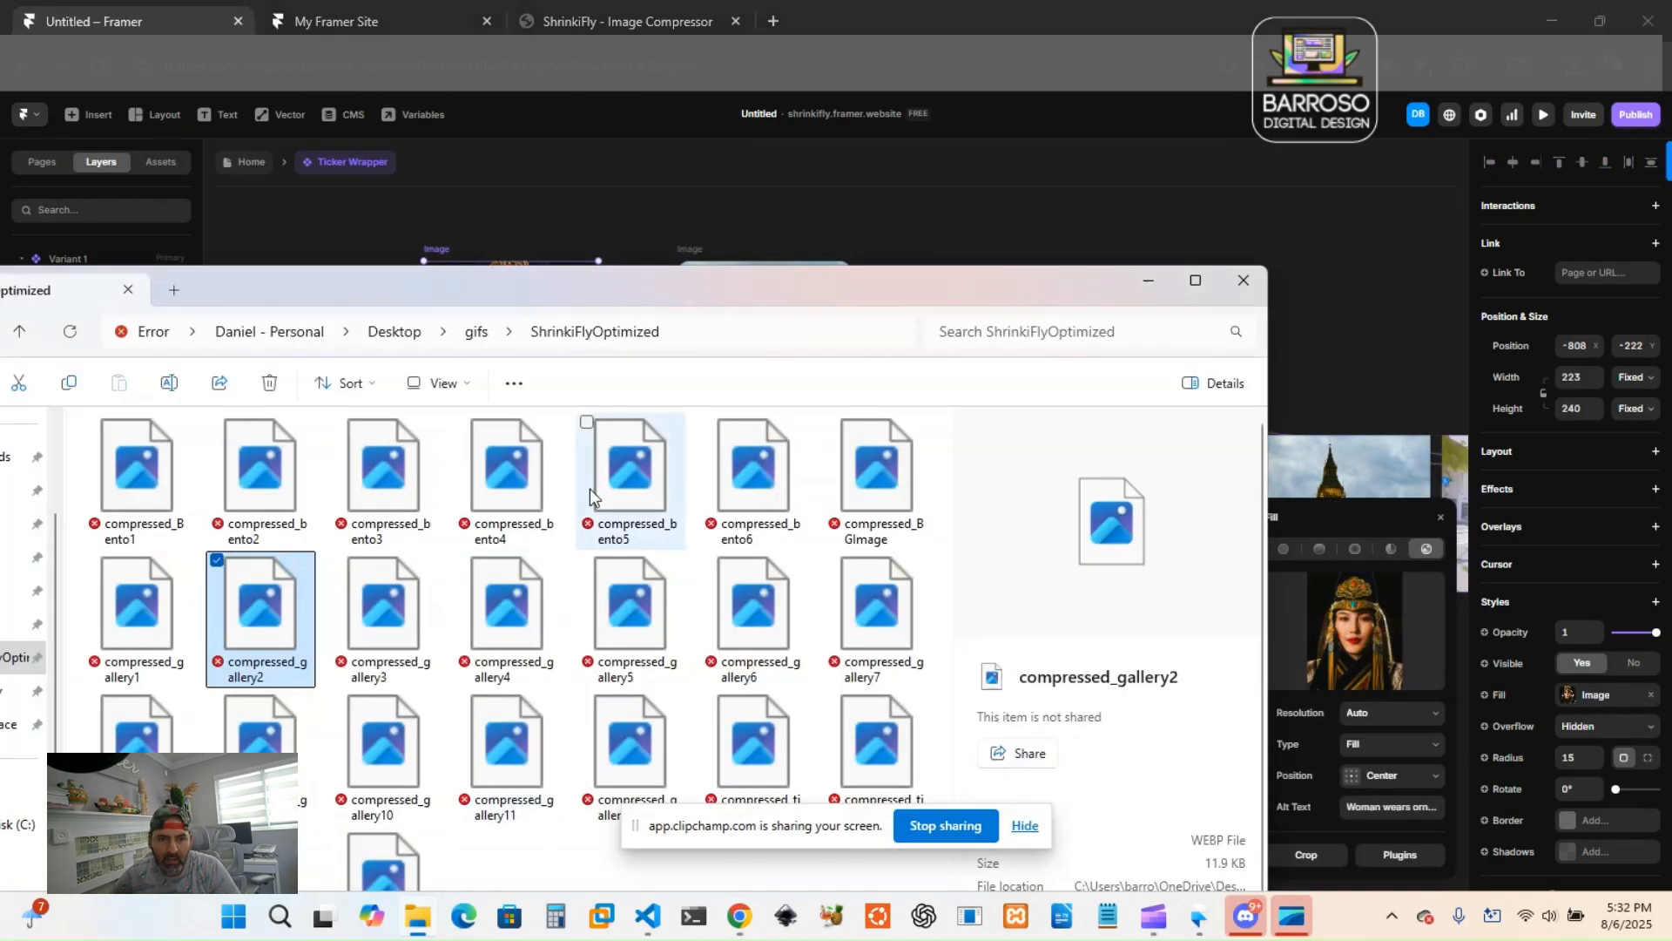
left_click_drag(675, 299, 683, 170)
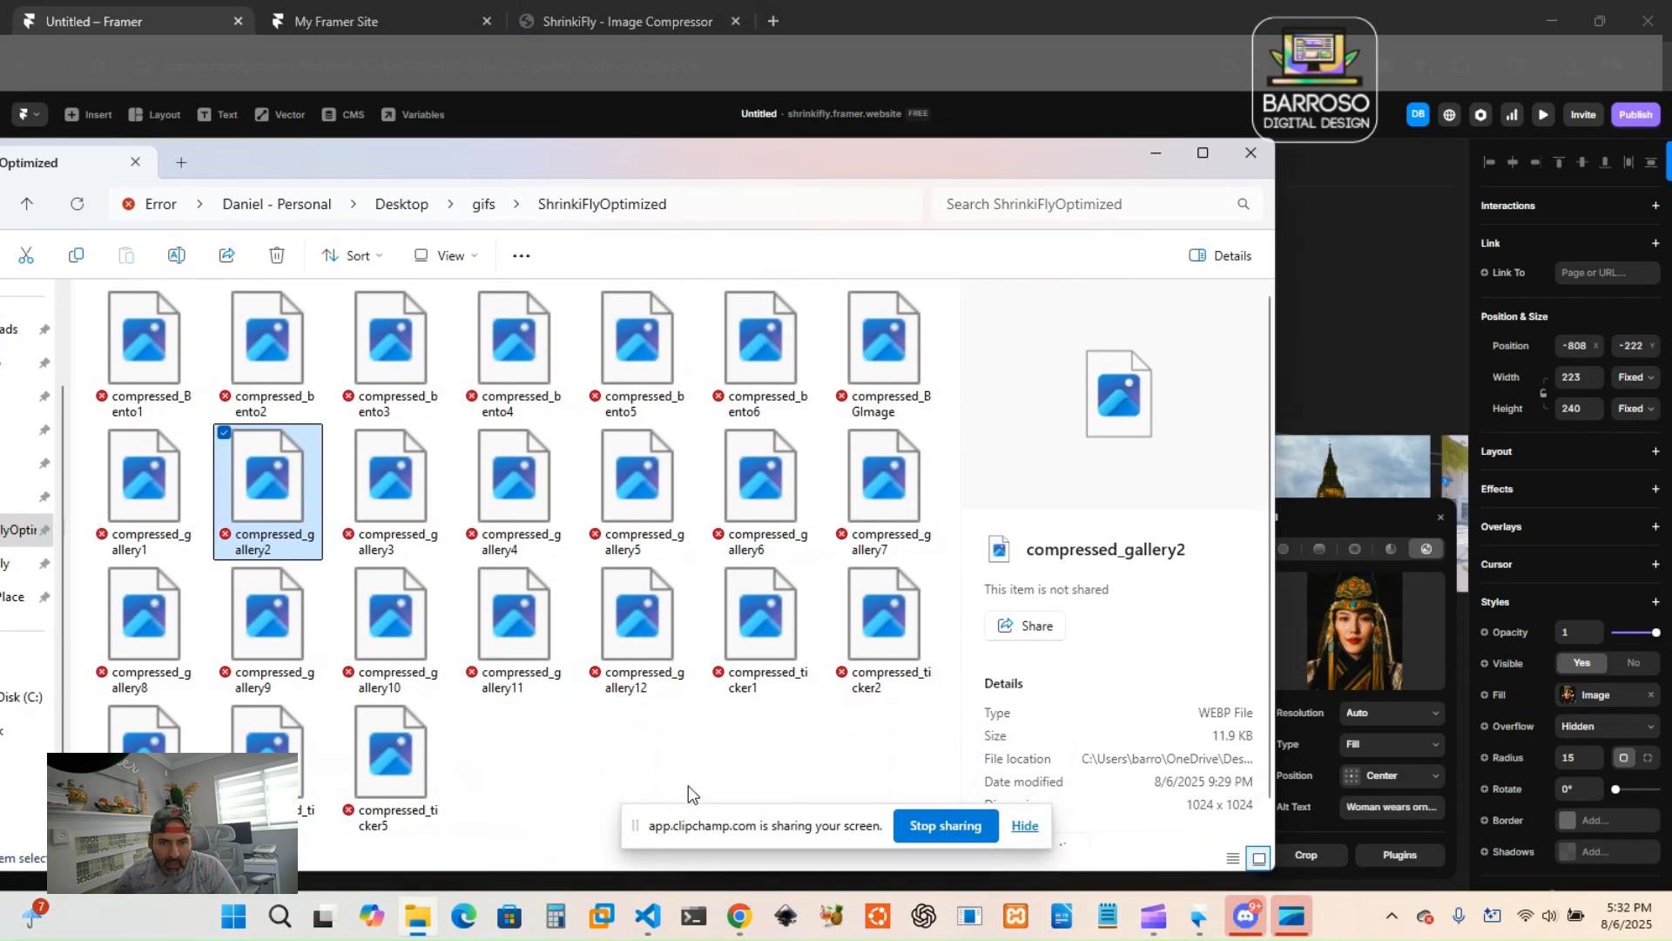
left_click(763, 675)
left_click_drag(973, 649, 1351, 638)
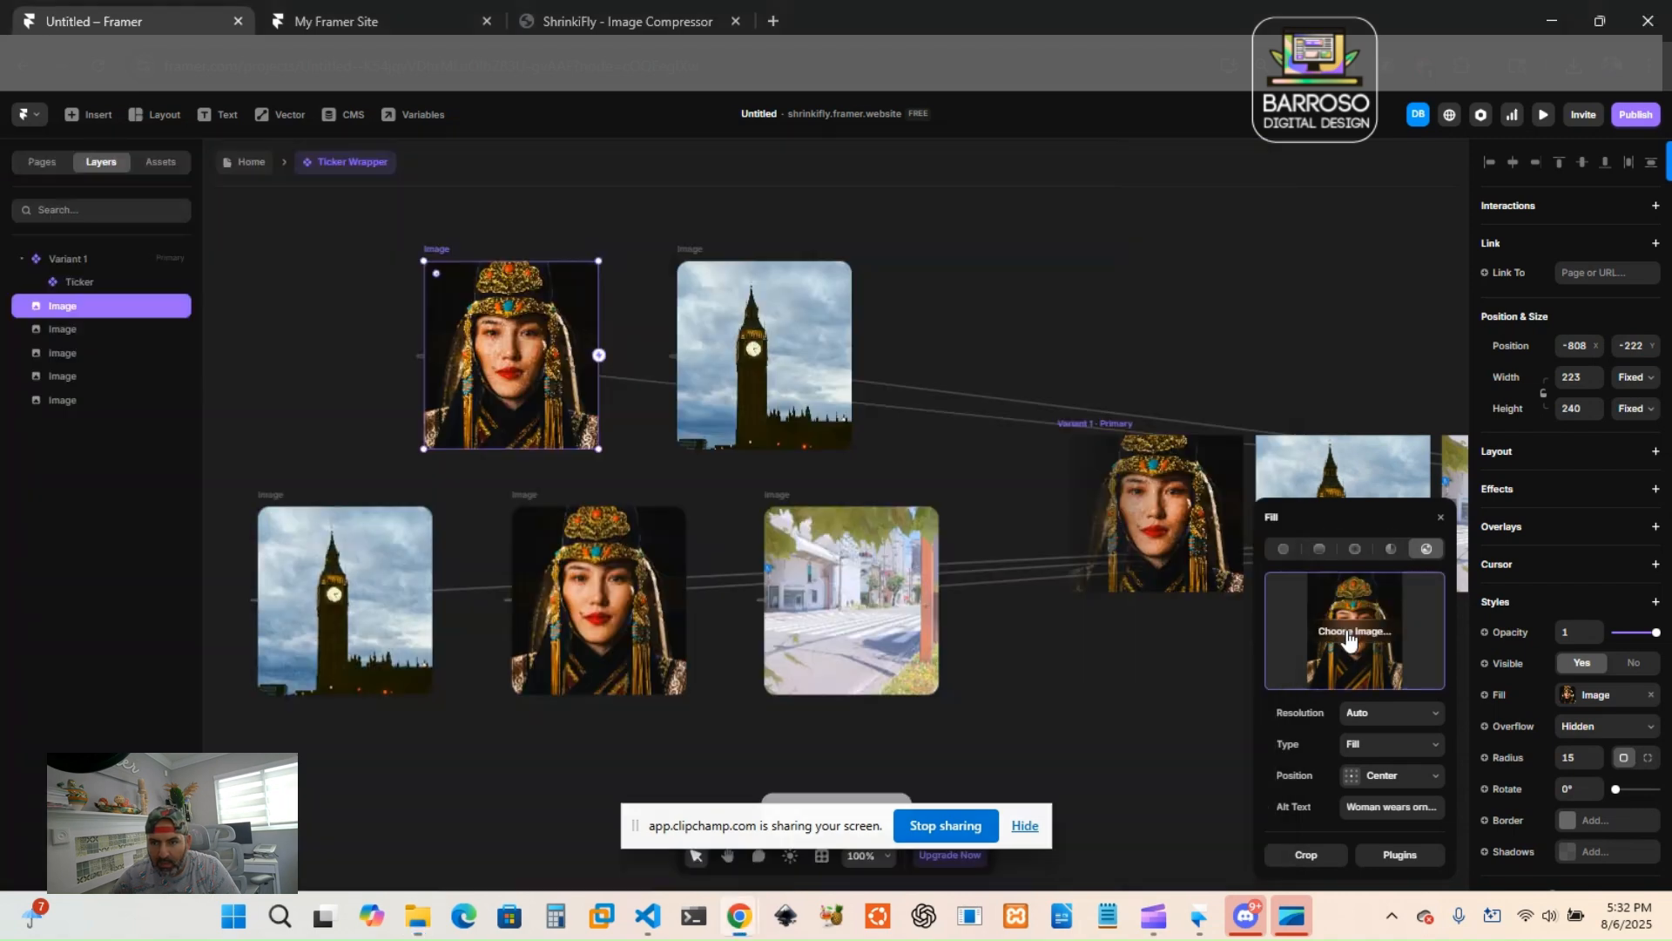
Replace the fill of the upper row's clock tower ticker image with compressed_ticker2.
left_click(751, 343)
left_click(414, 925)
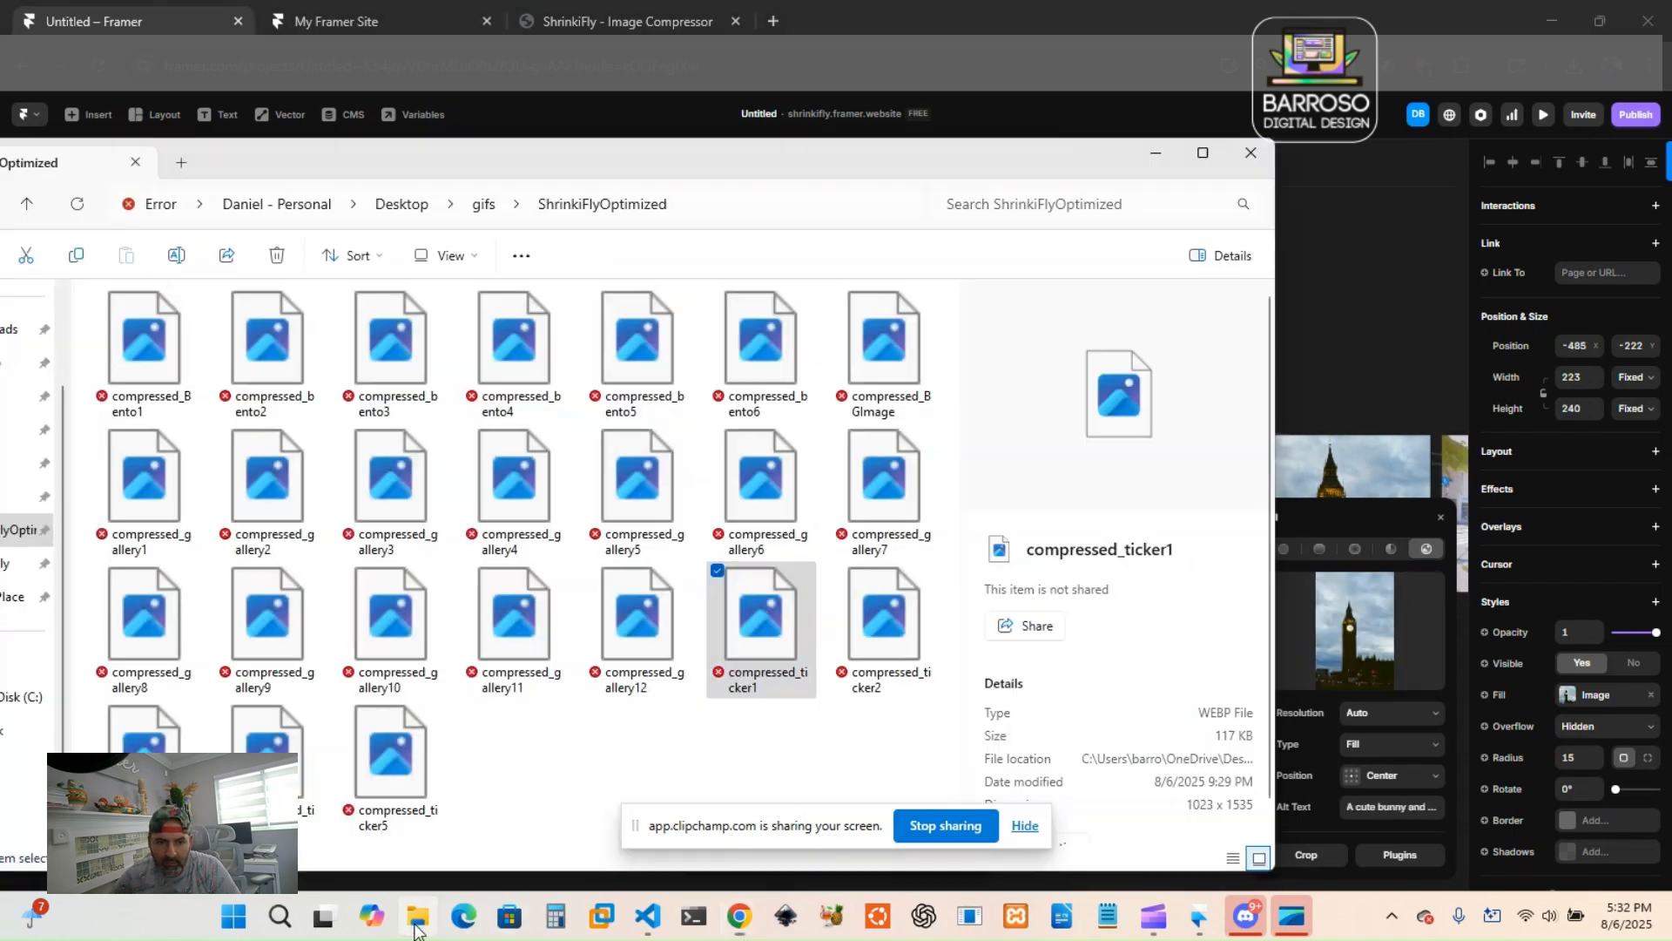
left_click(899, 648)
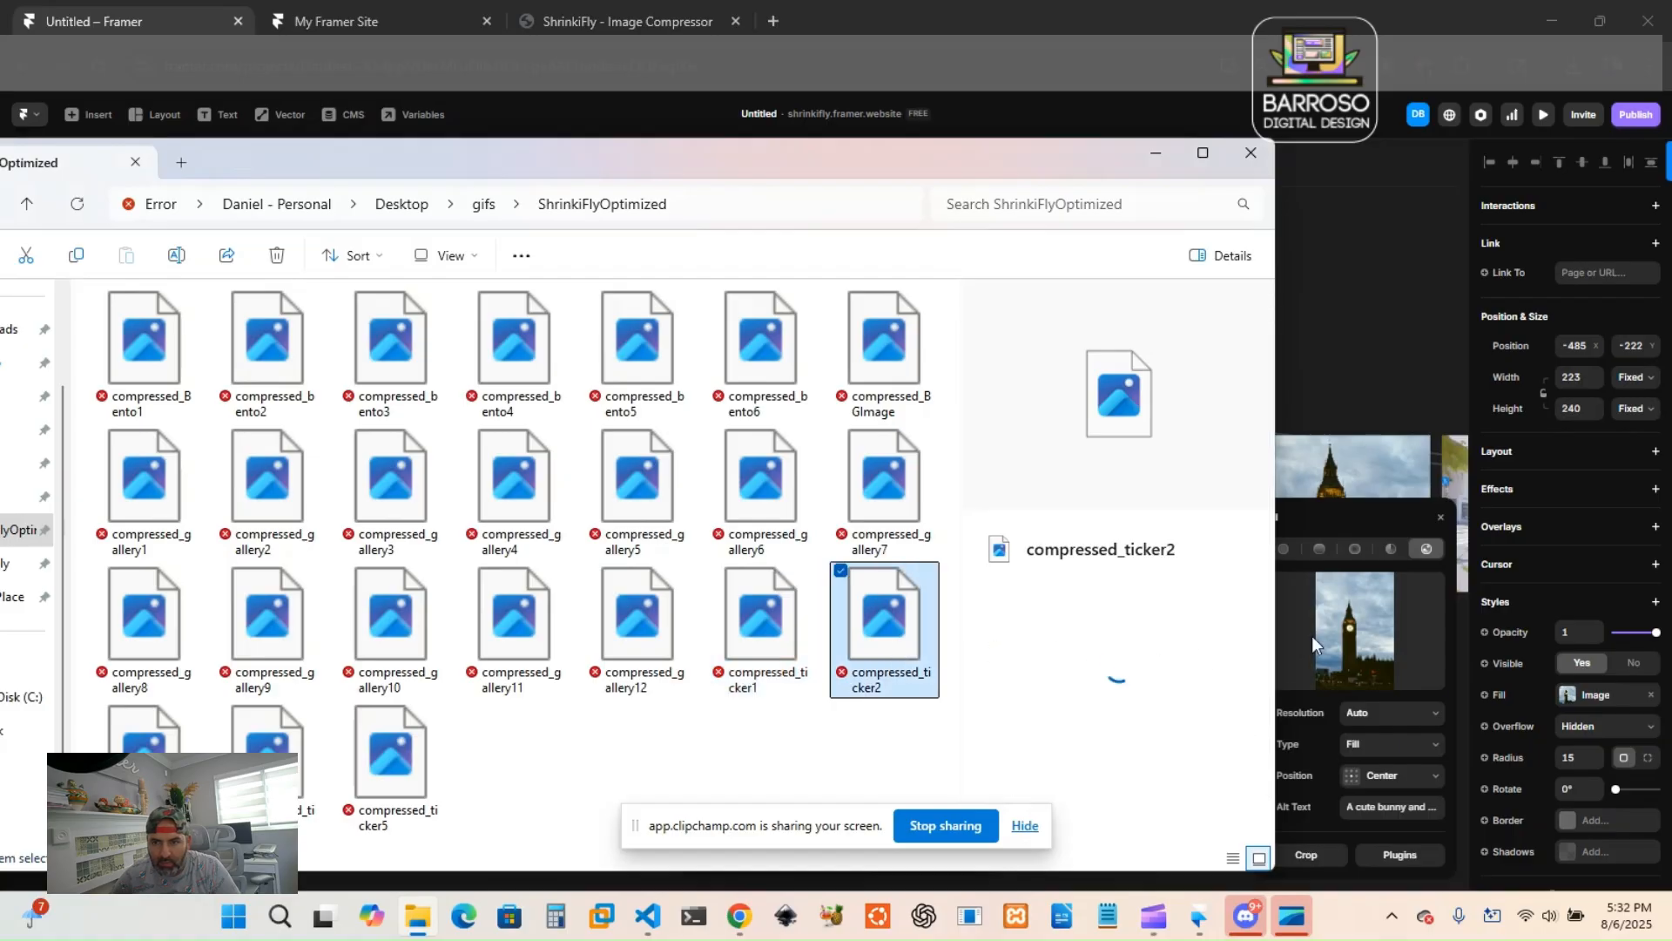
left_click_drag(1293, 635, 1349, 634)
Replace the fill of the lower row's clock tower ticker image with compressed_ticker3.
left_click(380, 642)
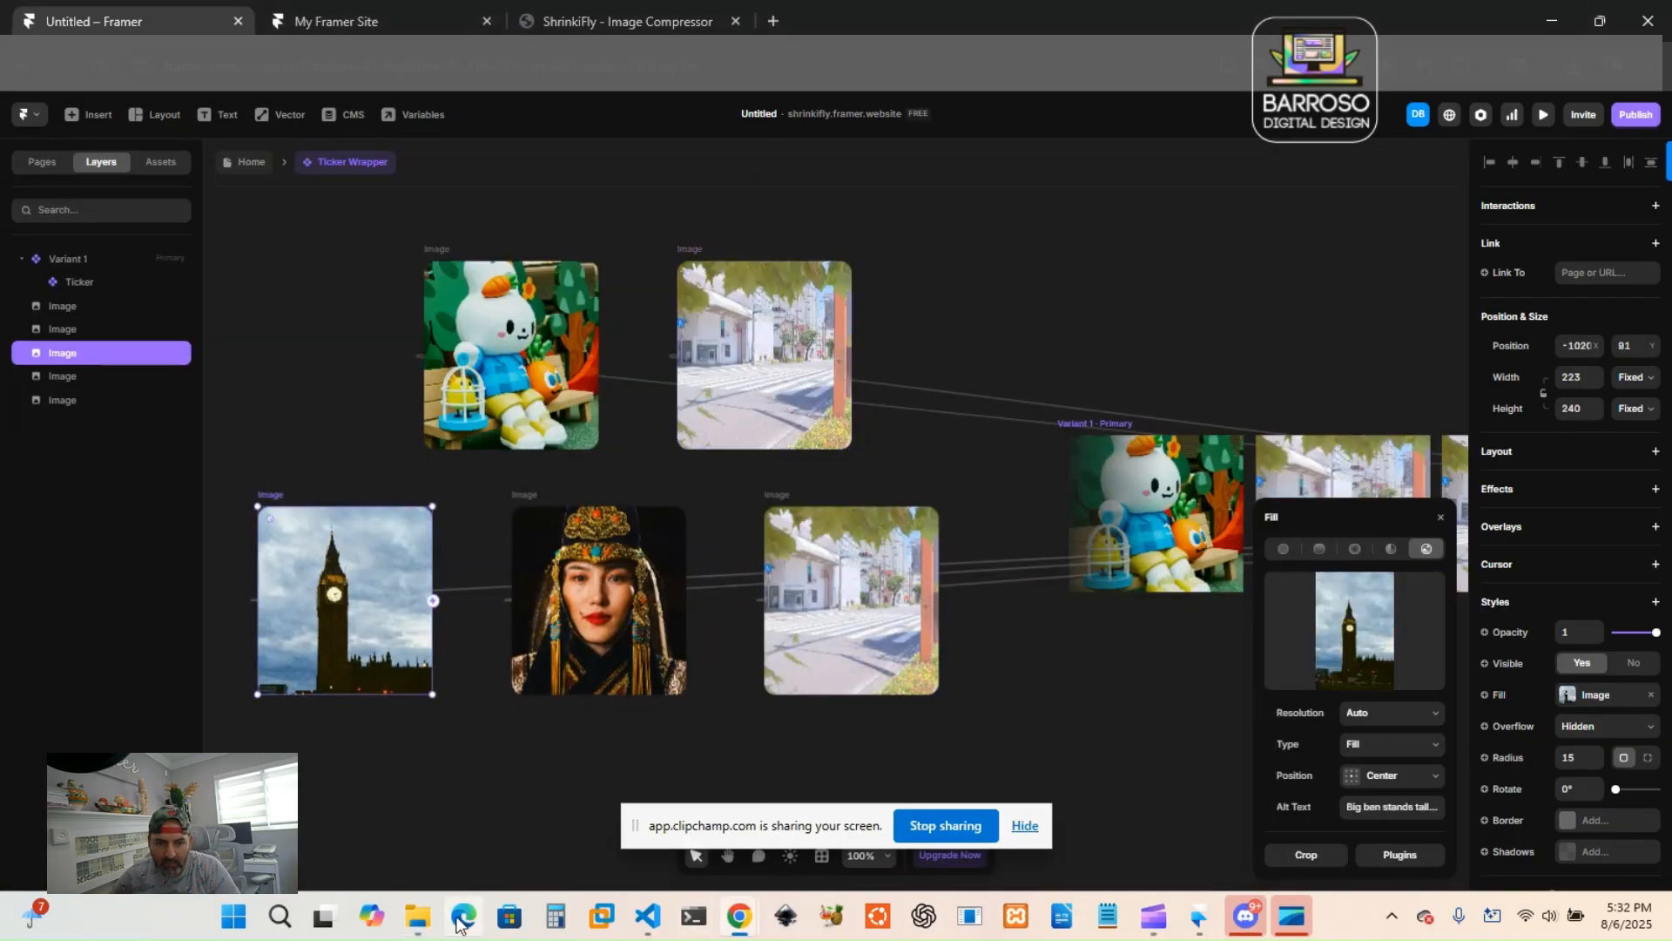
left_click(426, 916)
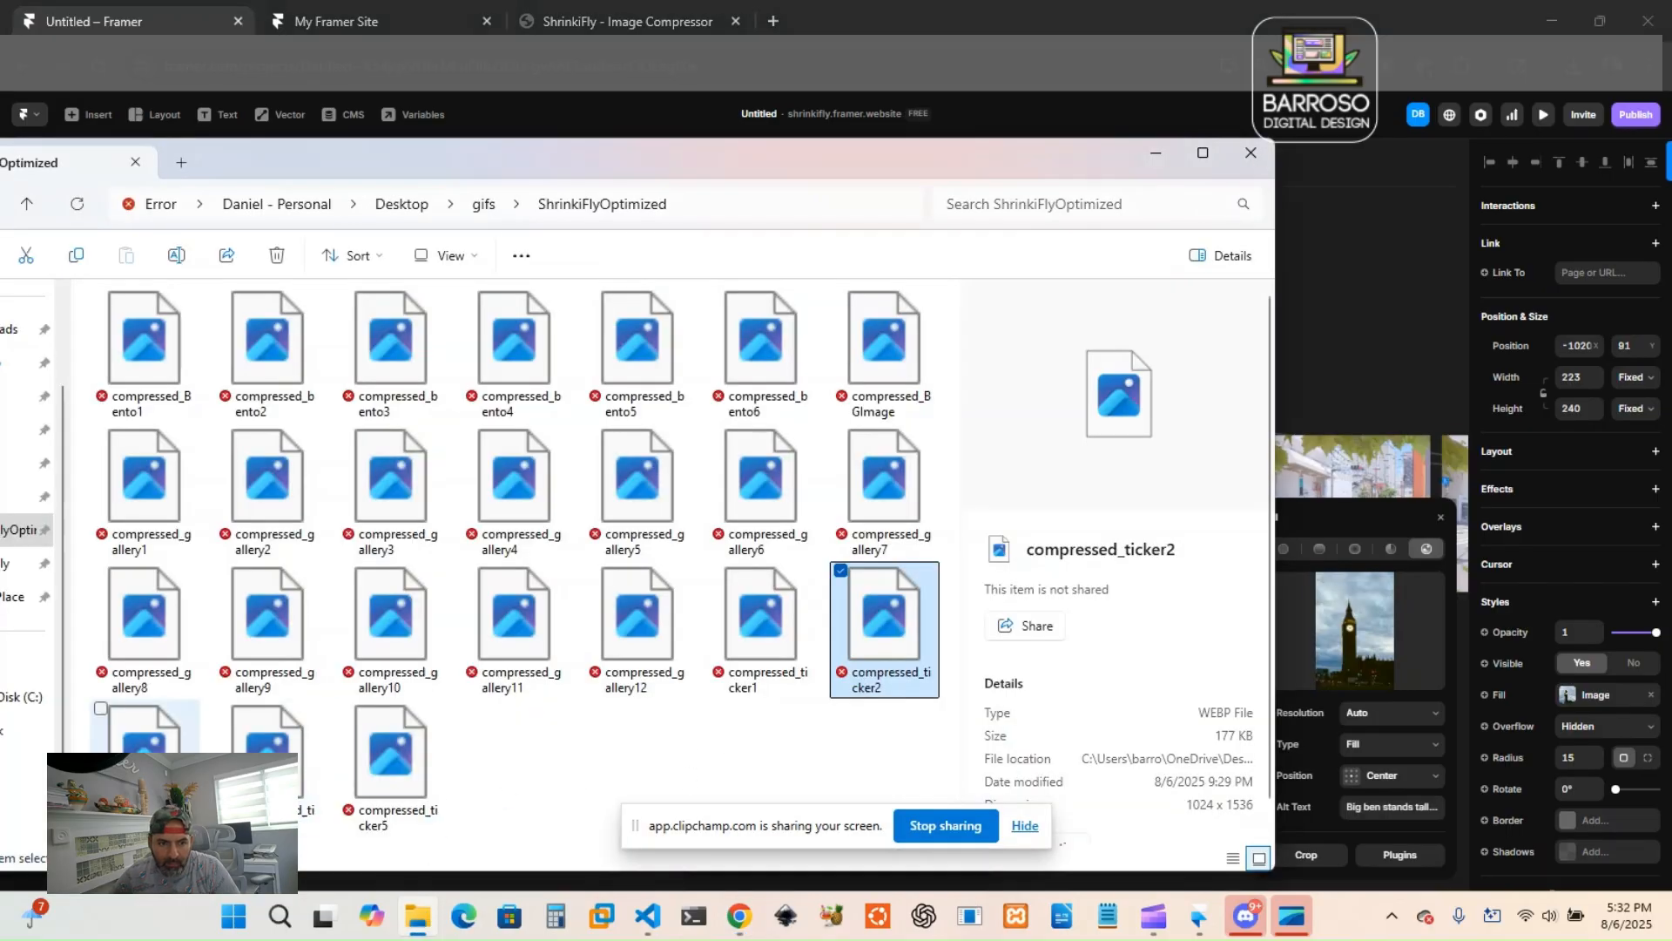
left_click(144, 736)
left_click_drag(383, 754, 1348, 671)
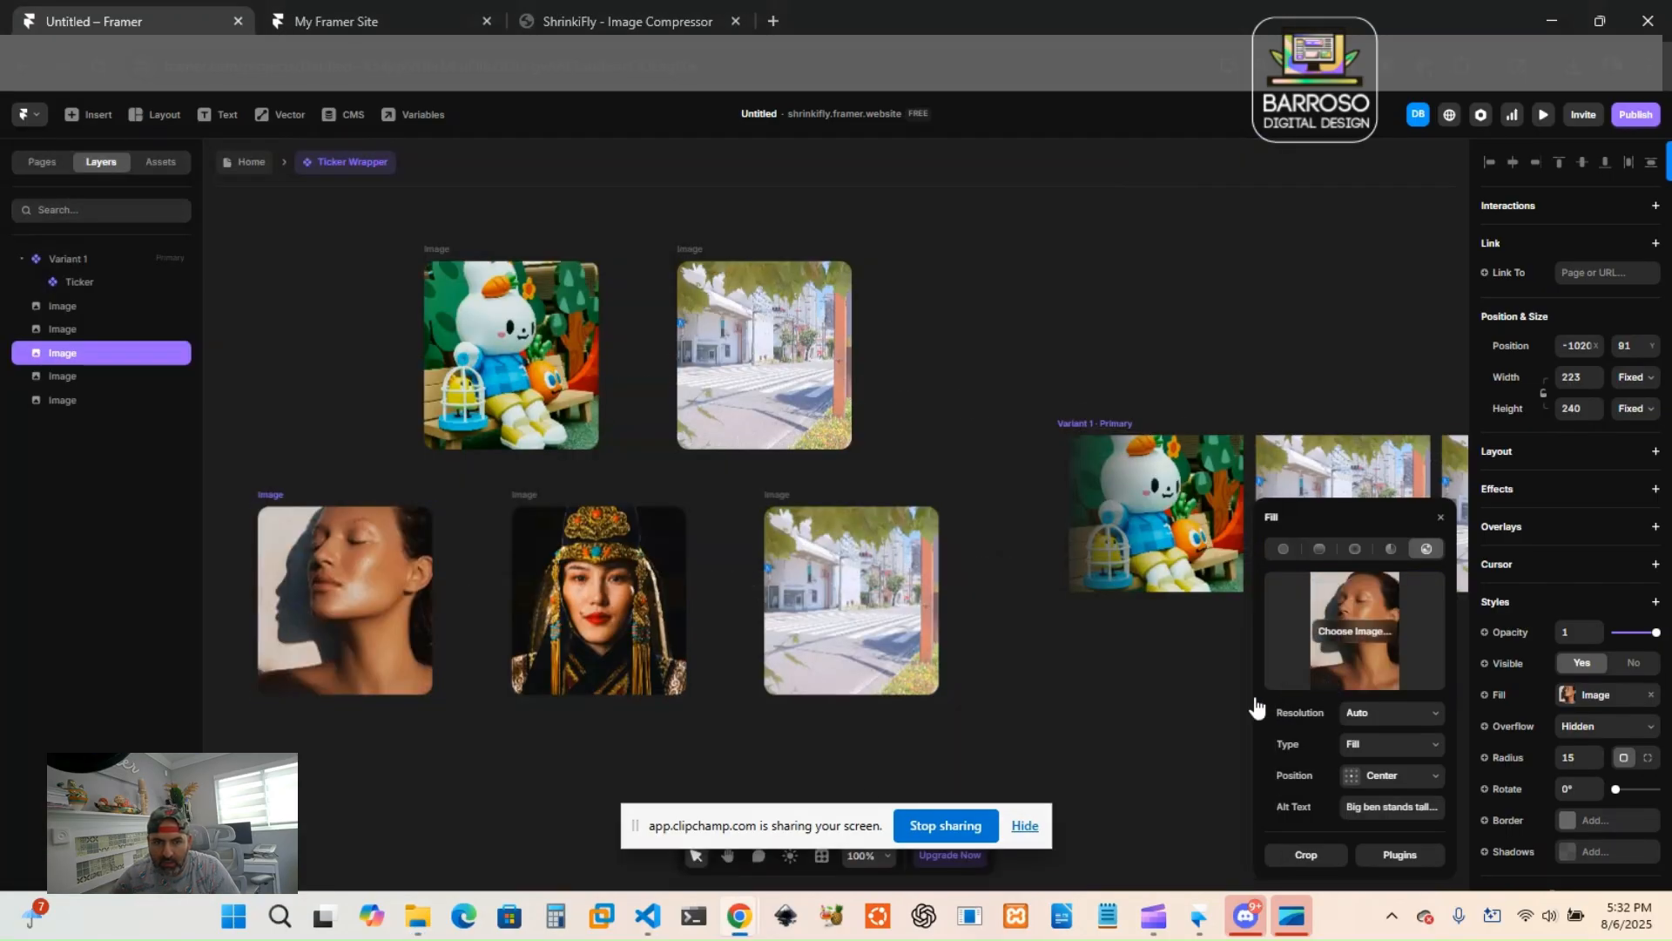
Replace the fill of the lower row's middle ticker image, the woman in a headdress, with compressed_ticker4.
left_click(558, 666)
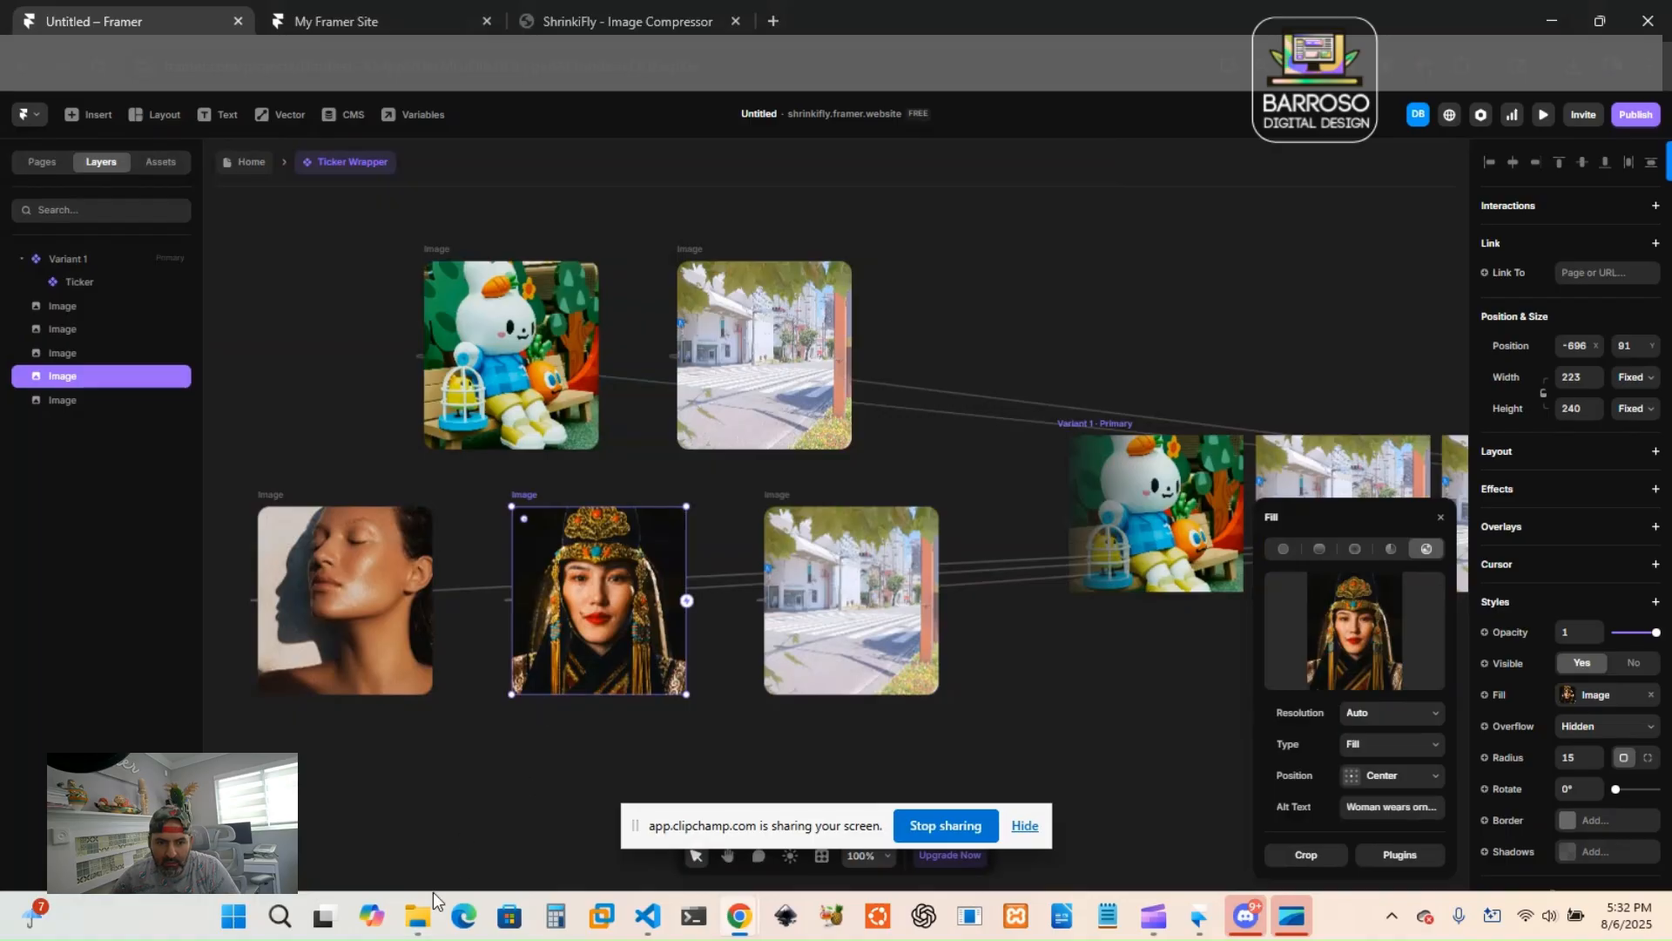
left_click(418, 914)
left_click_drag(268, 767, 1350, 662)
Replace the fill of the lower row's street scene ticker image with compressed_ticker5.
left_click(835, 633)
left_click(418, 914)
left_click_drag(391, 766, 1317, 647)
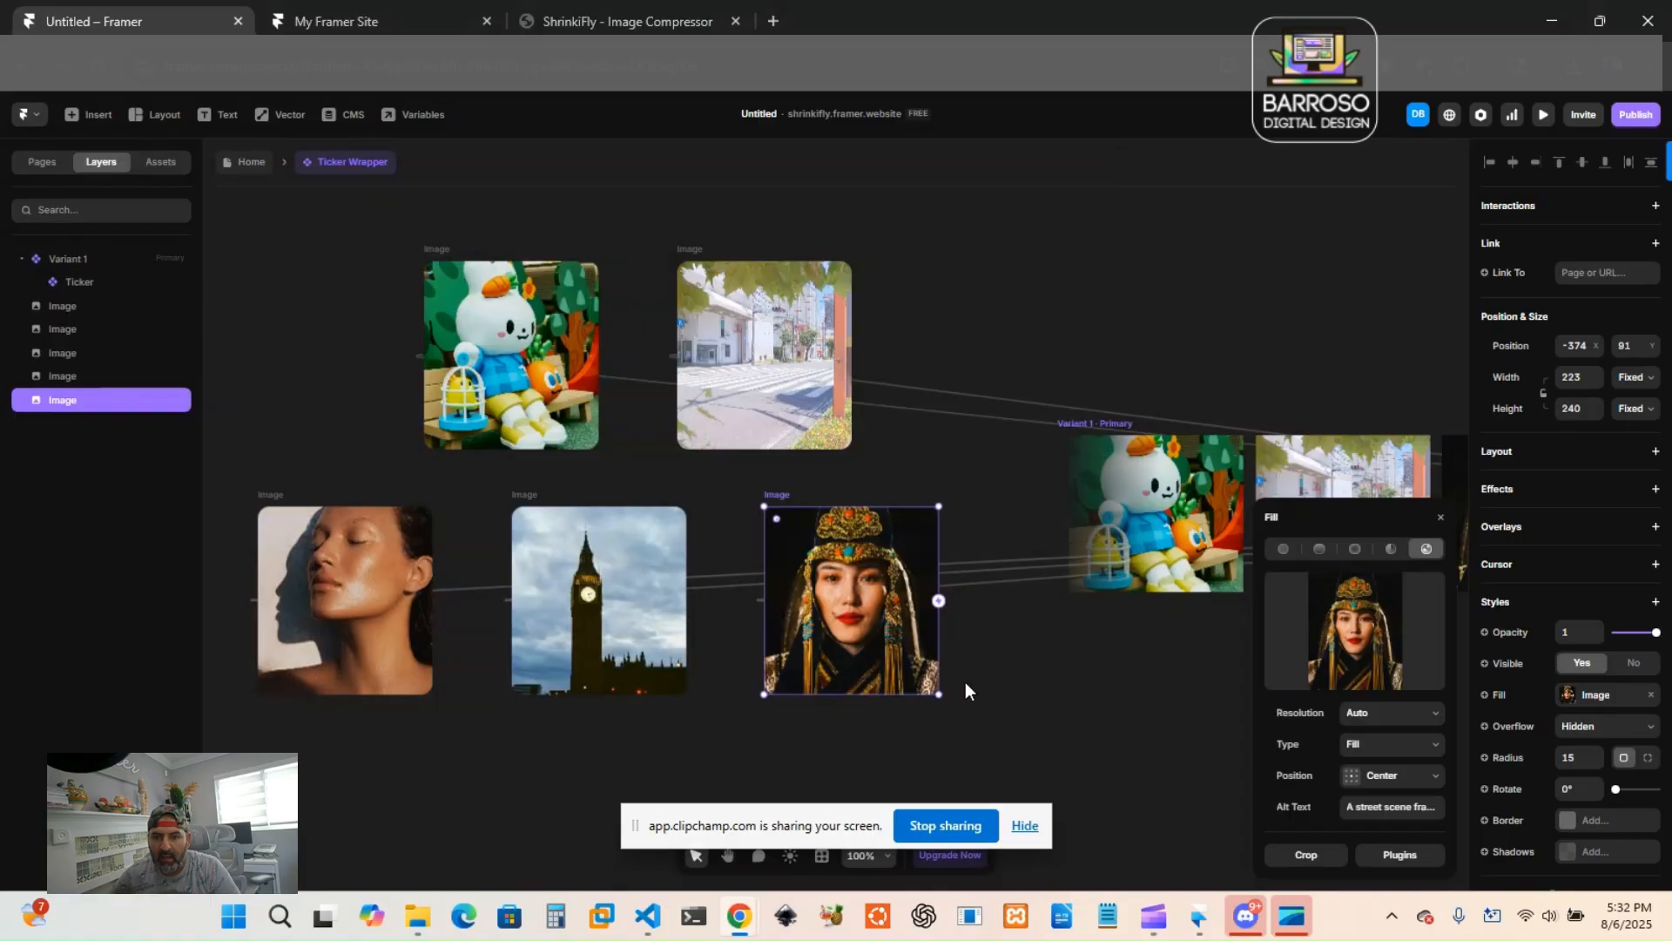
Leave the Ticker Wrapper component and go back up the Home page to the gallery section.
left_click(259, 164)
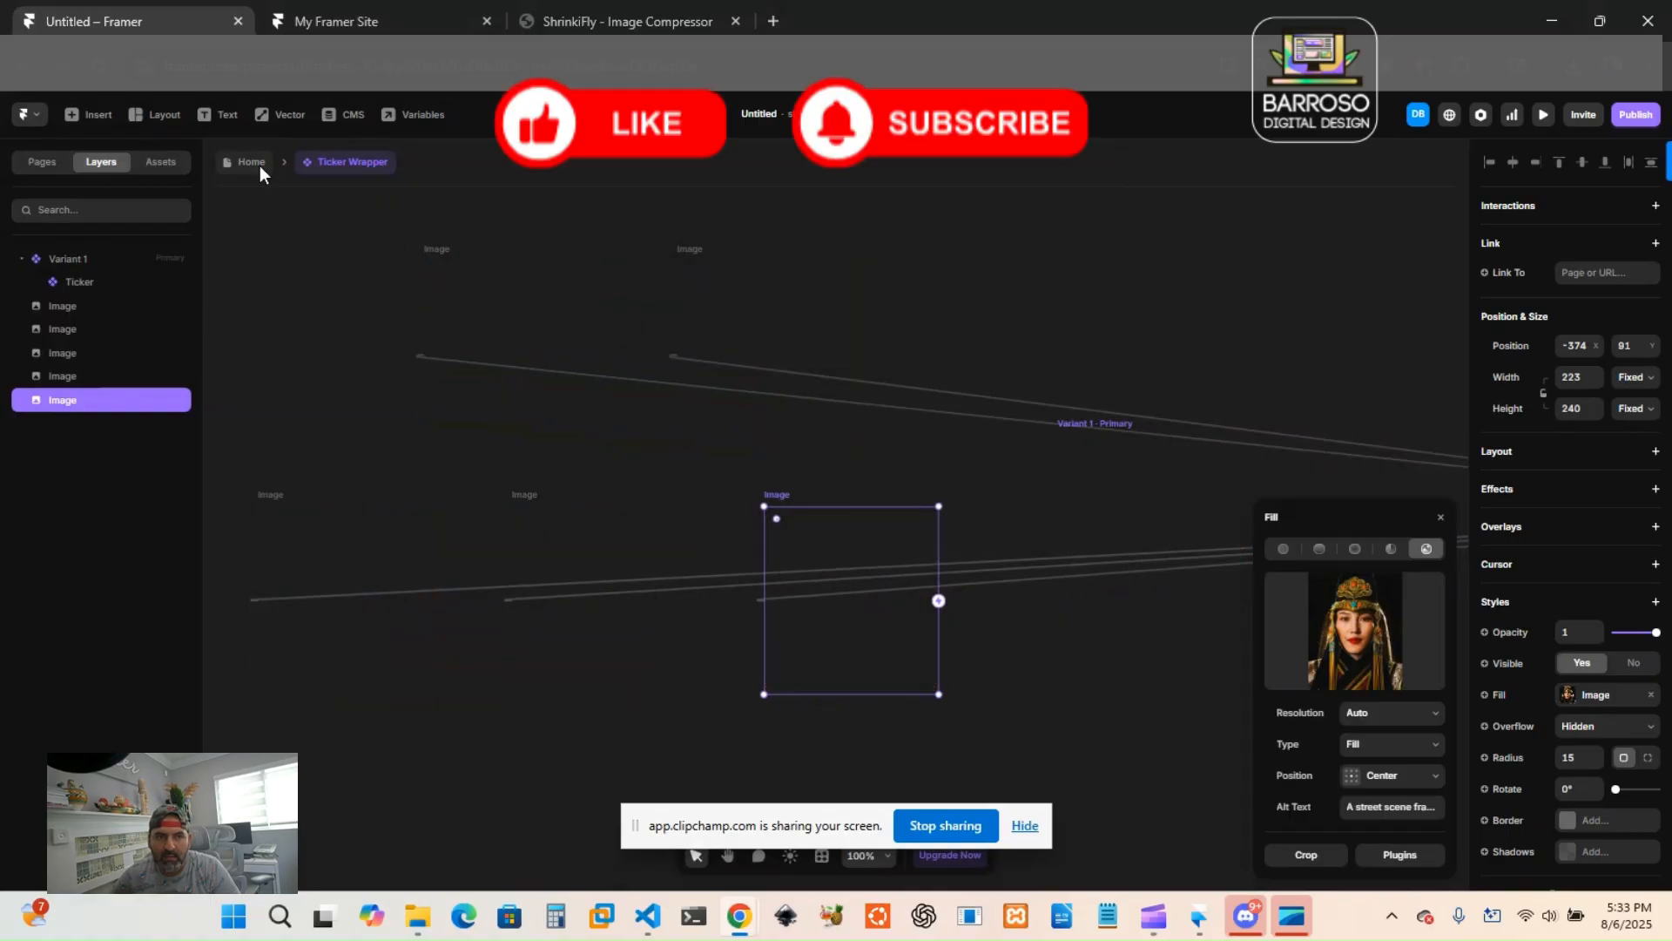
scroll(958, 653, "up", 7)
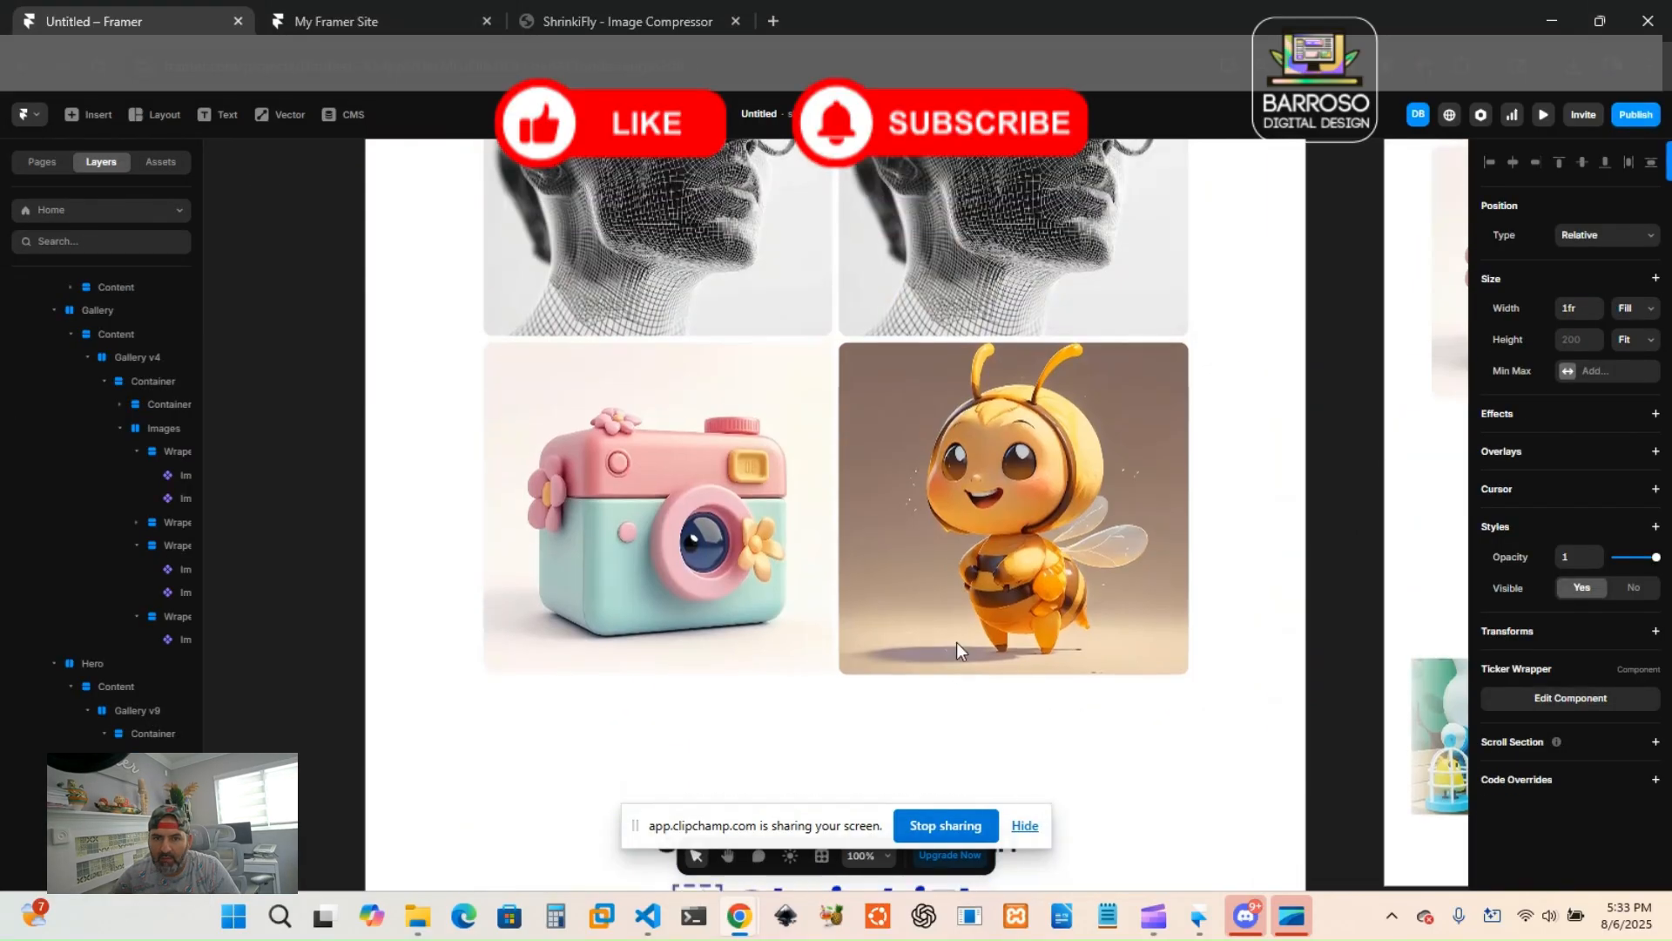
scroll(960, 631, "up", 15)
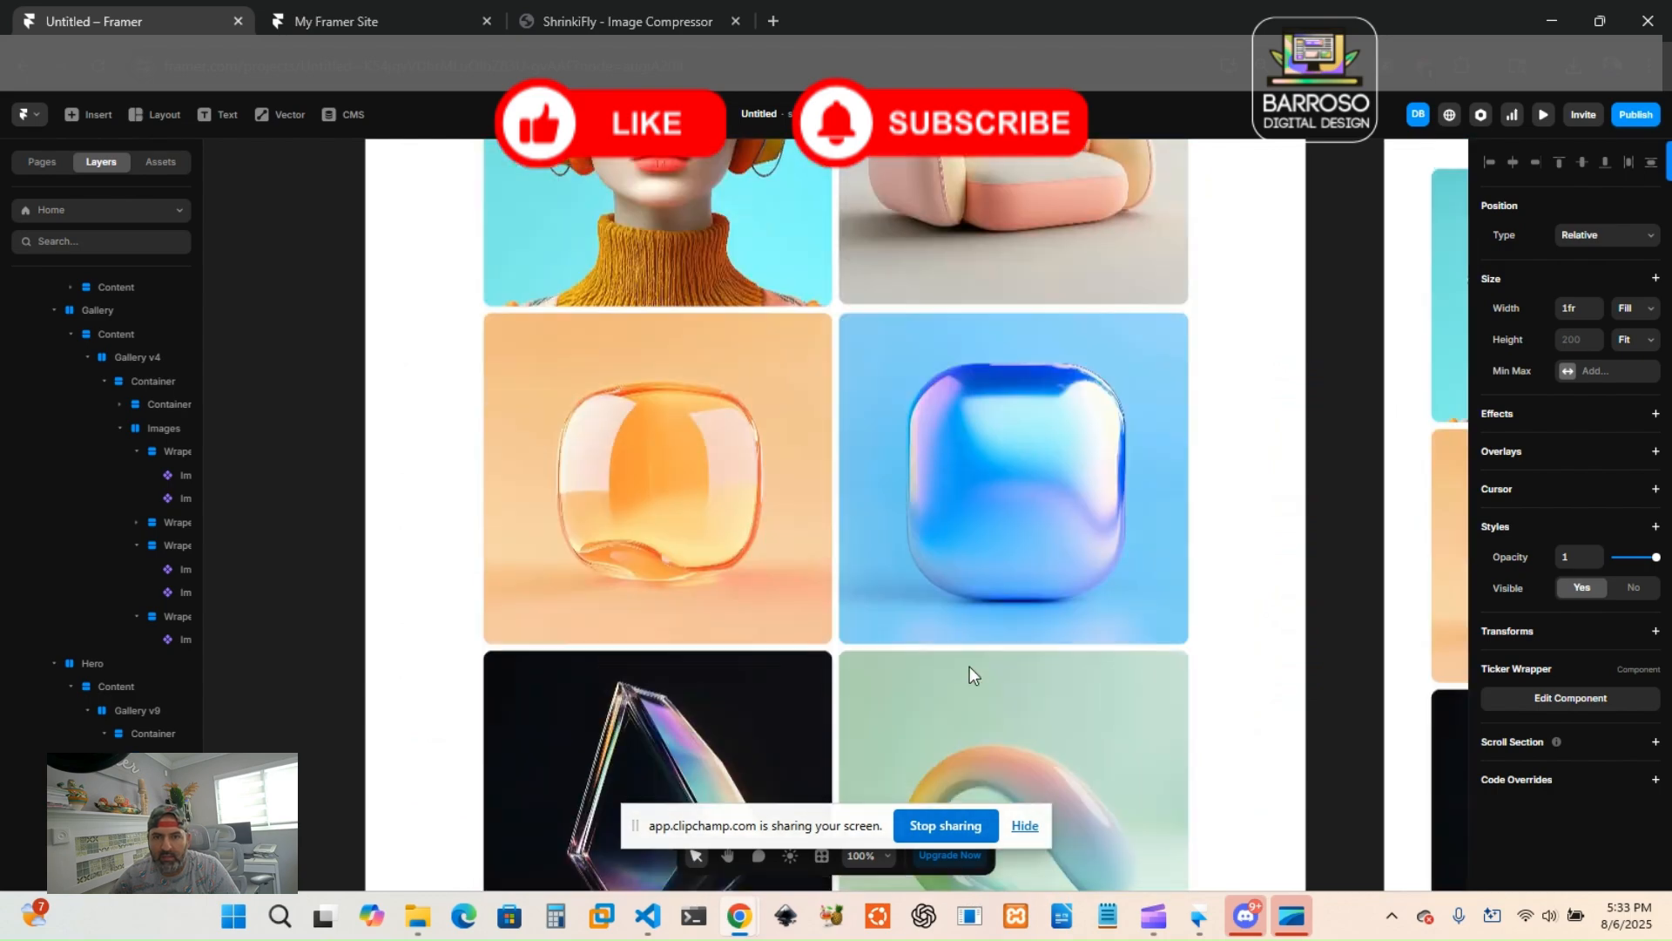